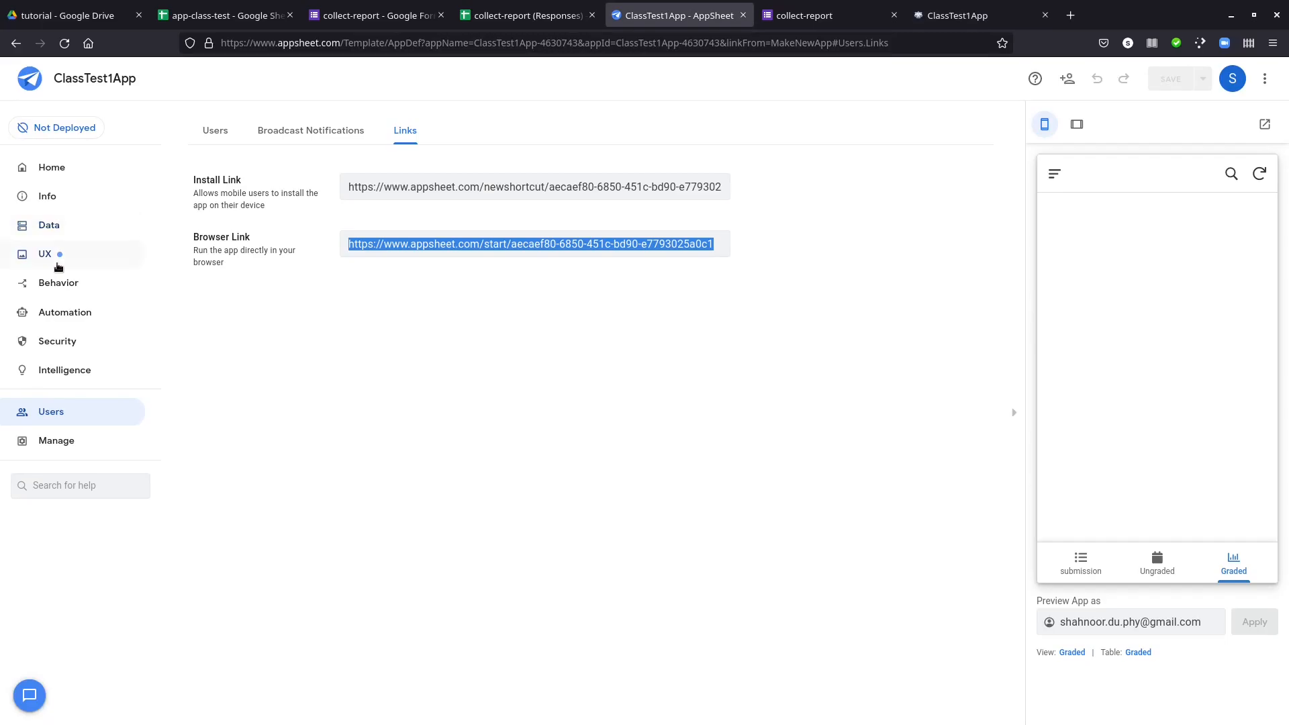
- In the data column settings, set the submission table's RubricsQ1 column type to EnumList
click(45, 235)
click(301, 134)
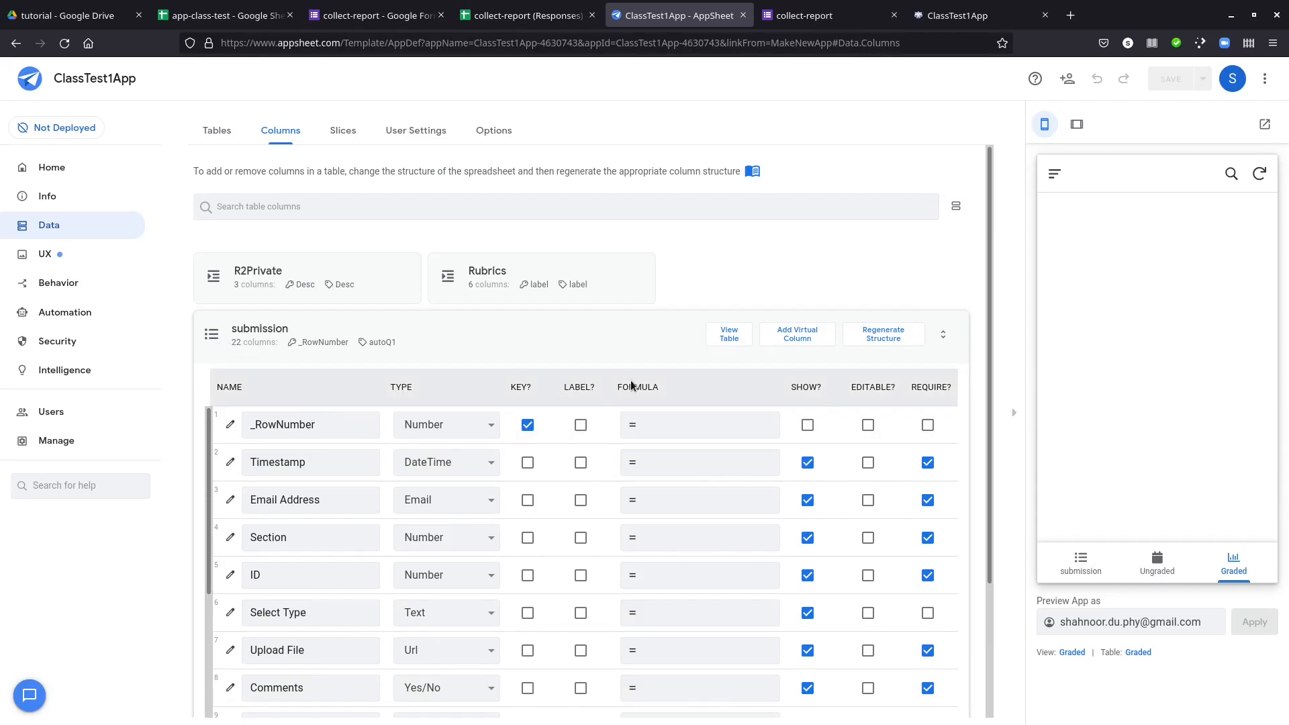
scroll(635, 376, down, 5)
click(302, 564)
click(429, 570)
click(429, 566)
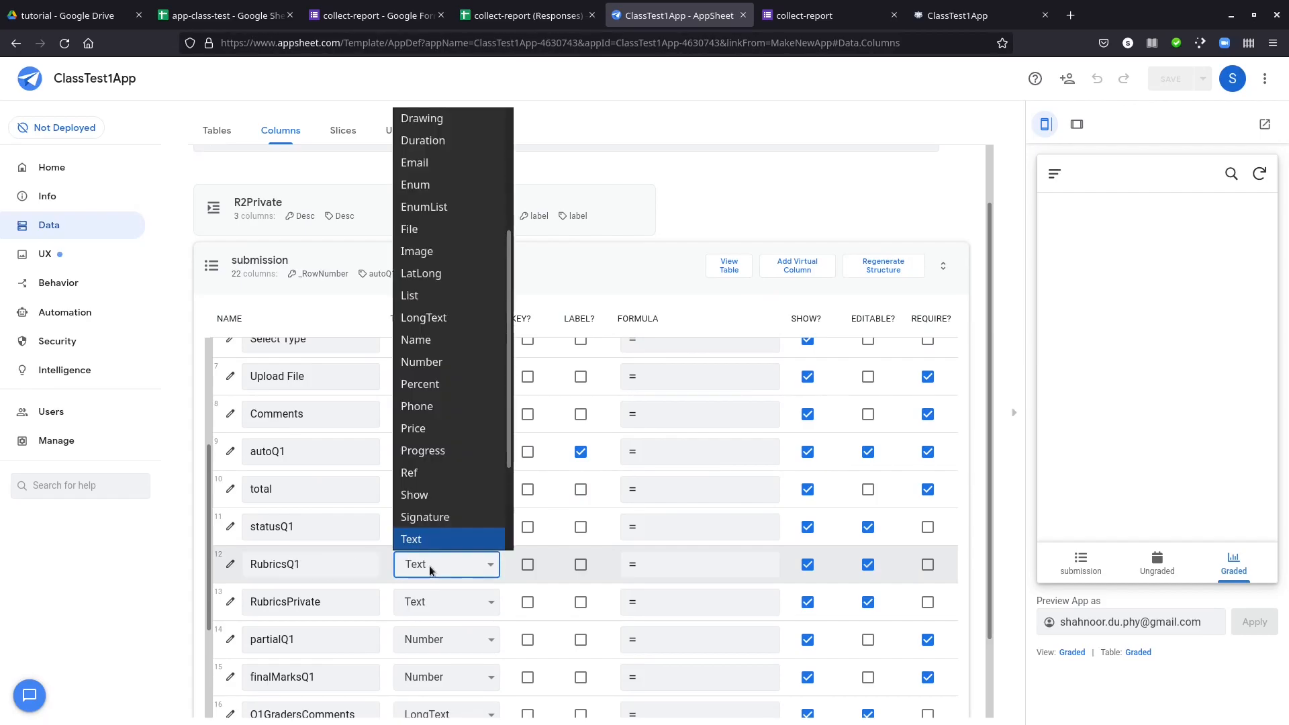
click(423, 207)
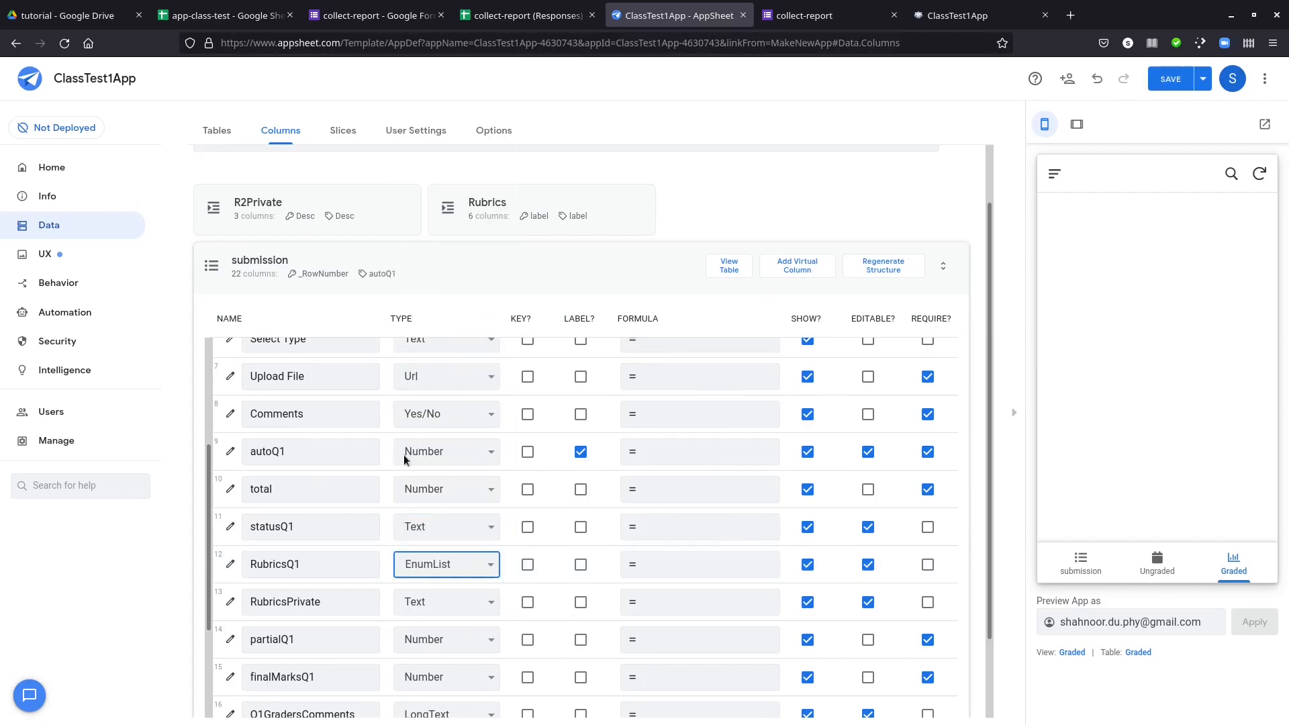
- In the RubricsQ1 column definition, set the base type to Ref and the referenced table to Rubrics
click(230, 565)
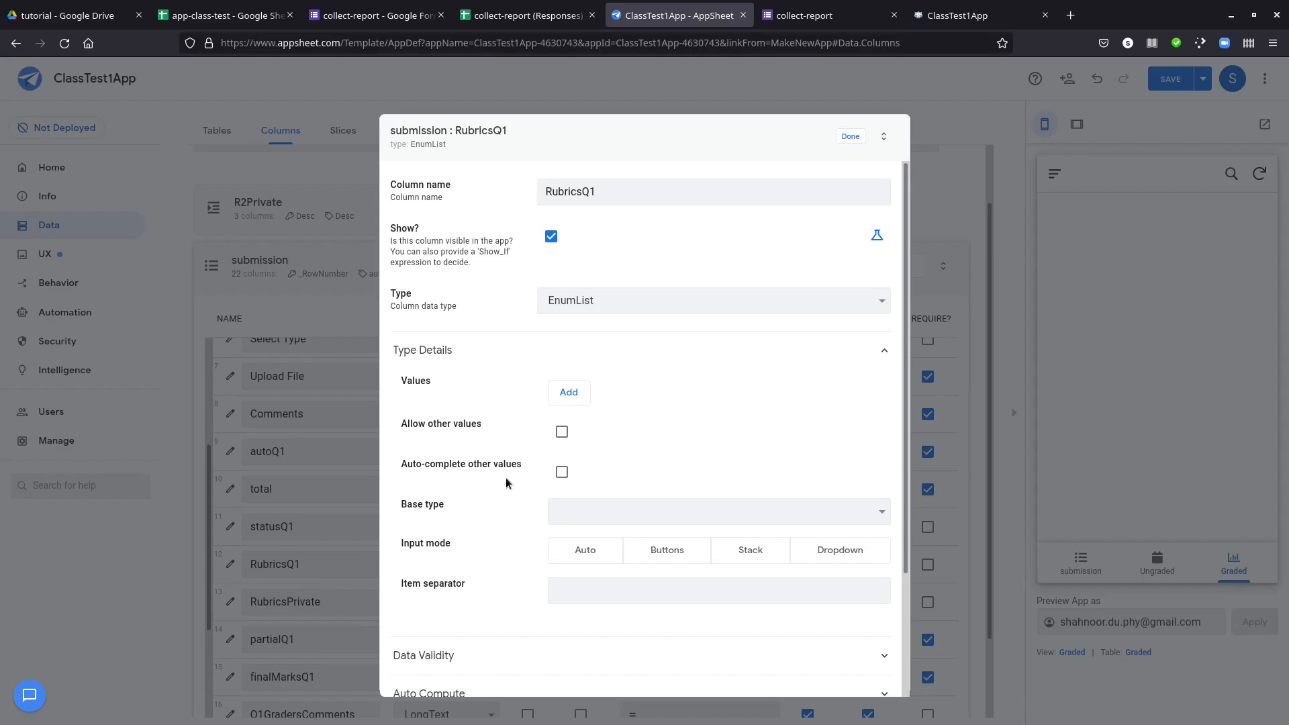
scroll(505, 486, down, 2)
click(623, 440)
scroll(621, 363, down, 5)
click(613, 240)
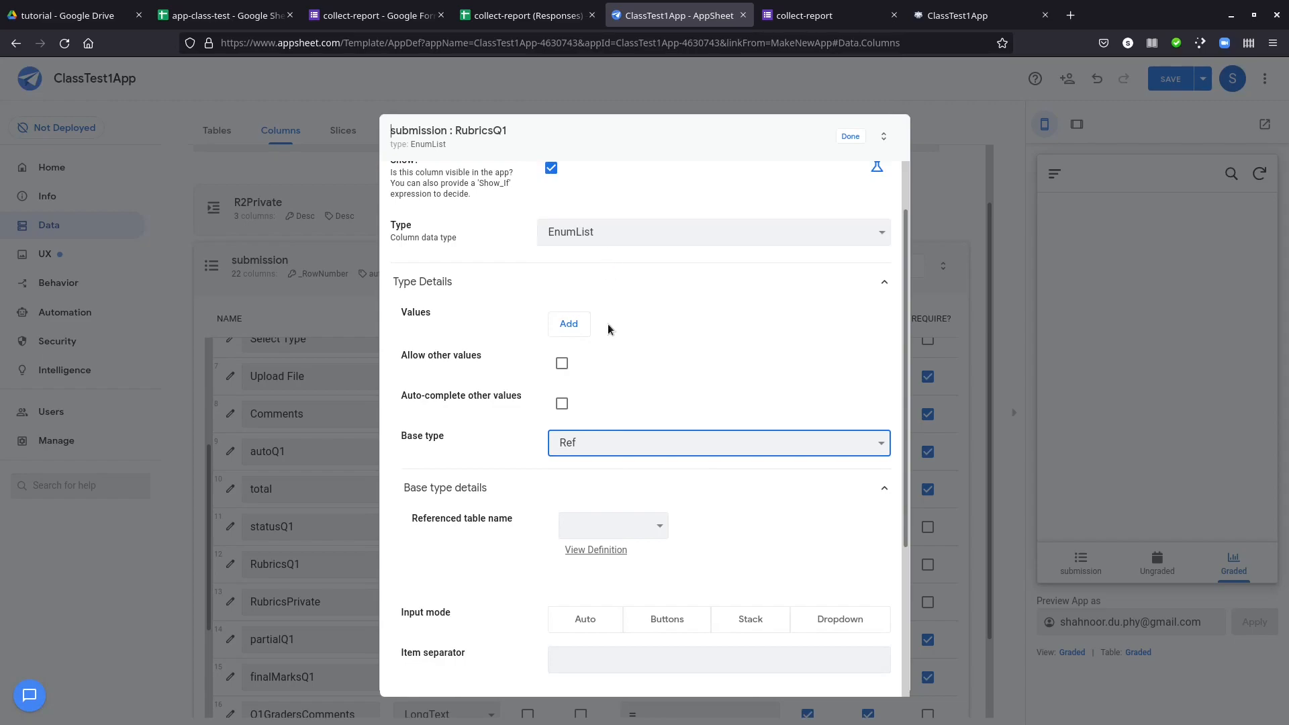
scroll(466, 474, down, 1)
click(635, 453)
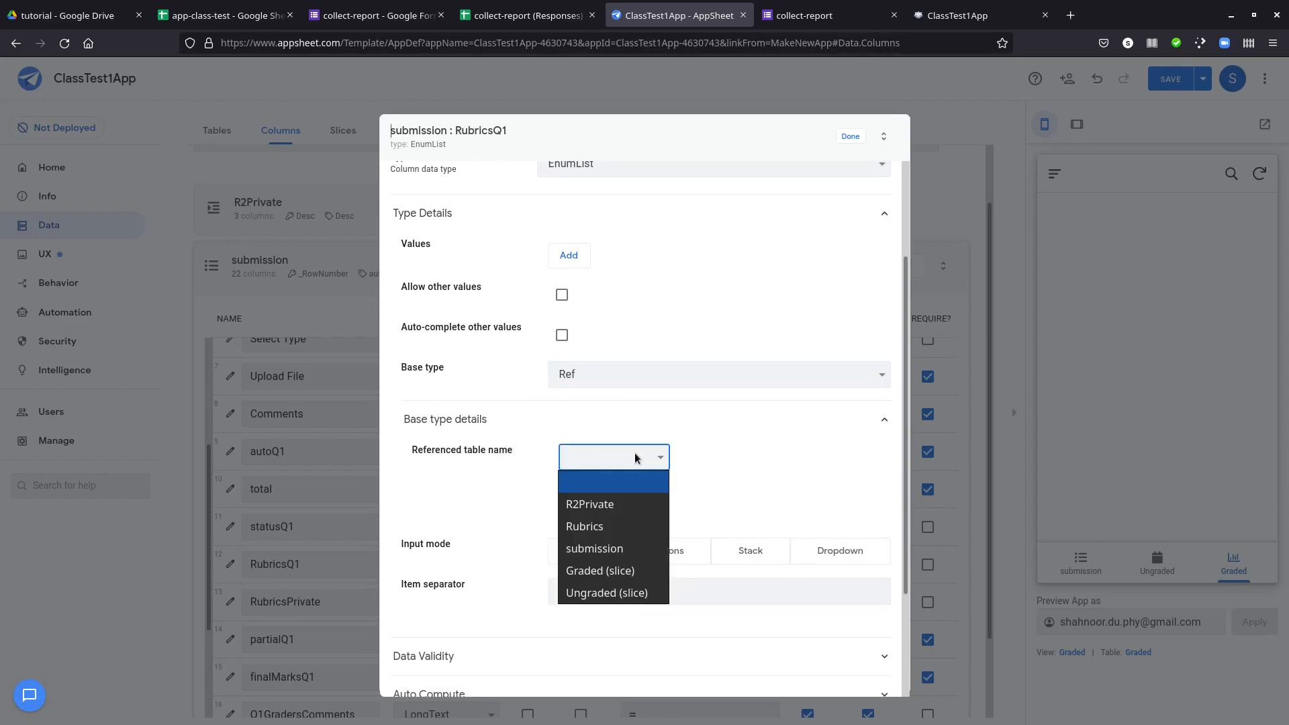
click(610, 528)
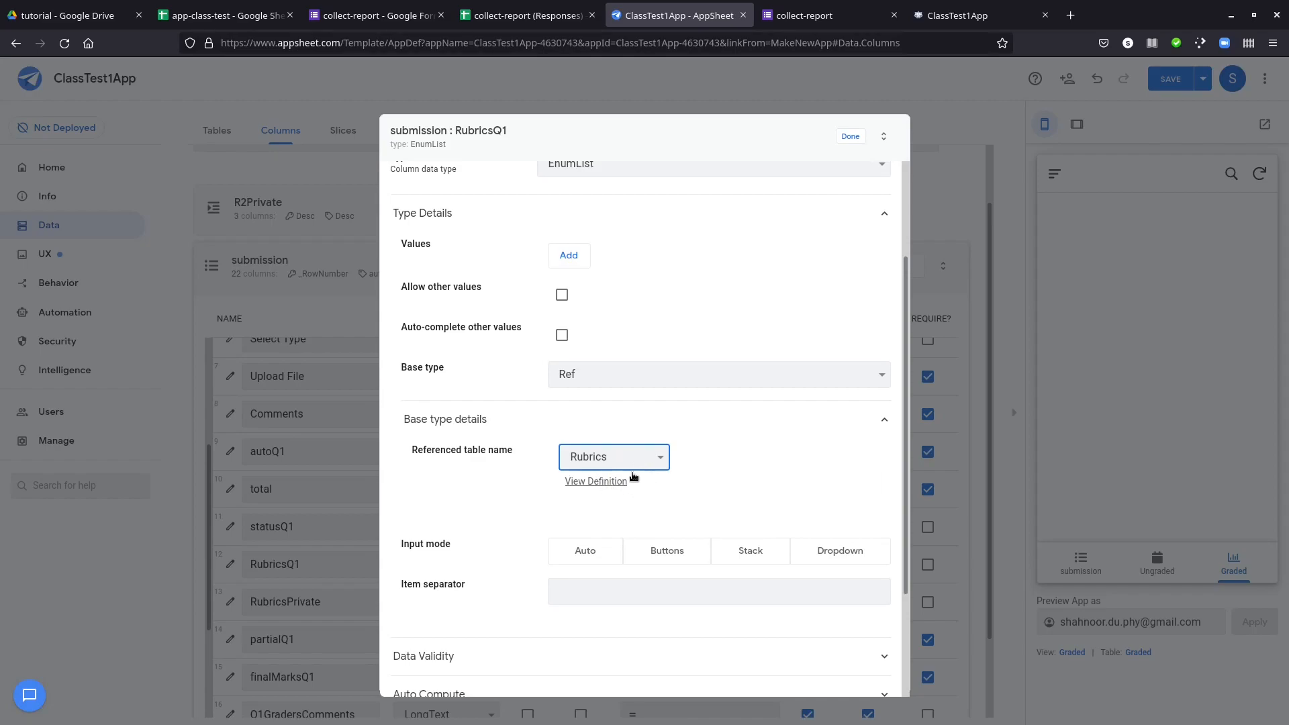
scroll(488, 478, down, 1)
click(590, 532)
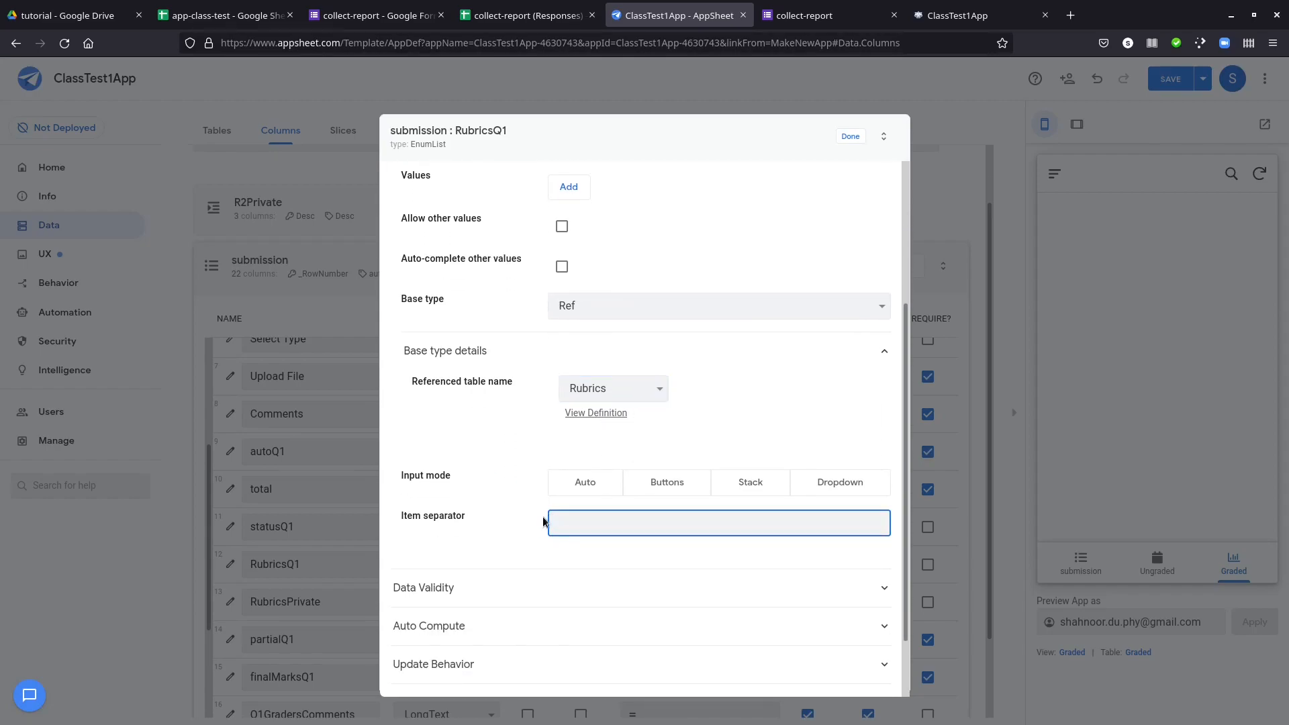
- Expand RubricsQ1's Data Validity settings and copy the DescQ1 header from the Rubrics sheet of the app-class-test spreadsheet
scroll(497, 501, down, 1)
click(470, 508)
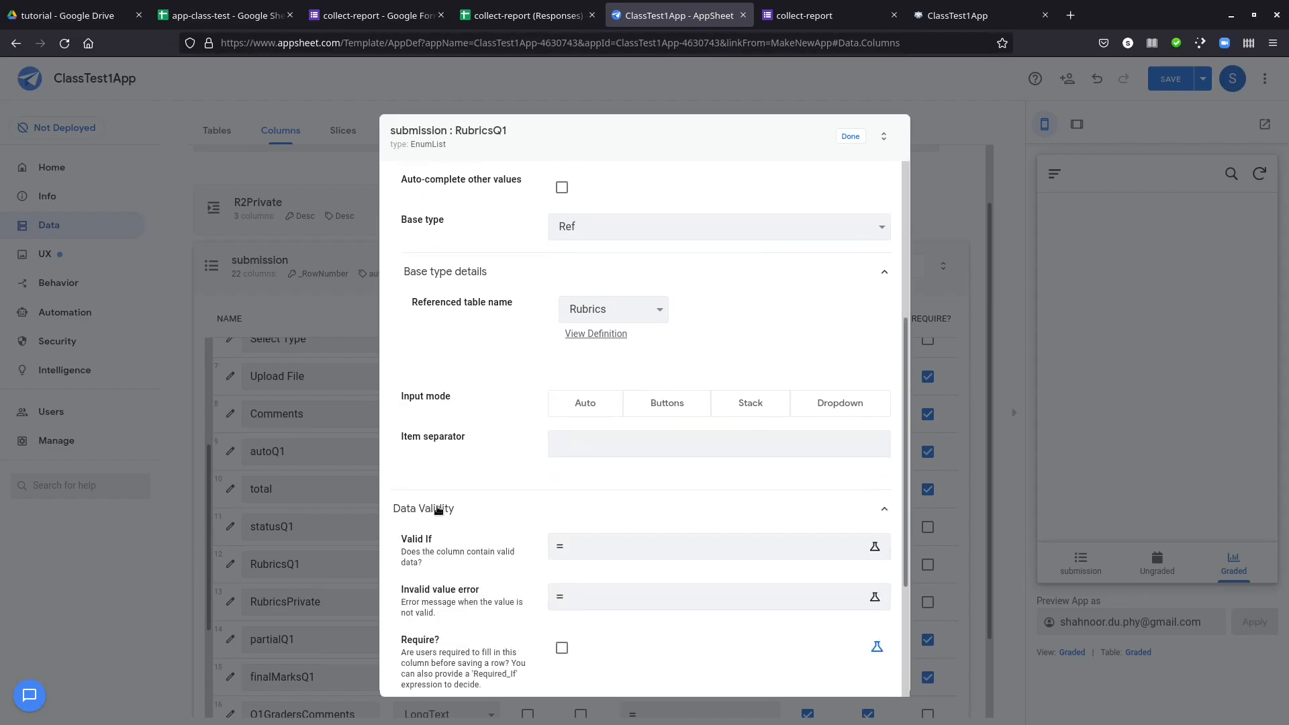
click(208, 13)
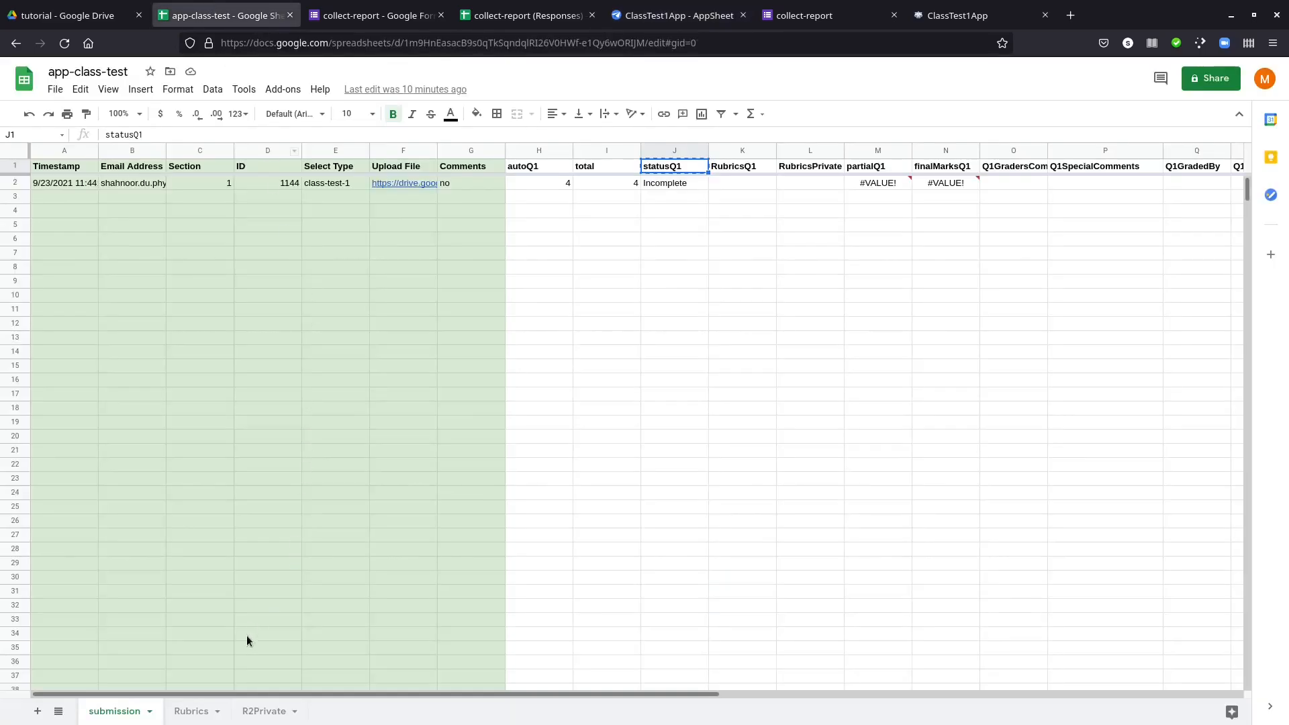
click(192, 711)
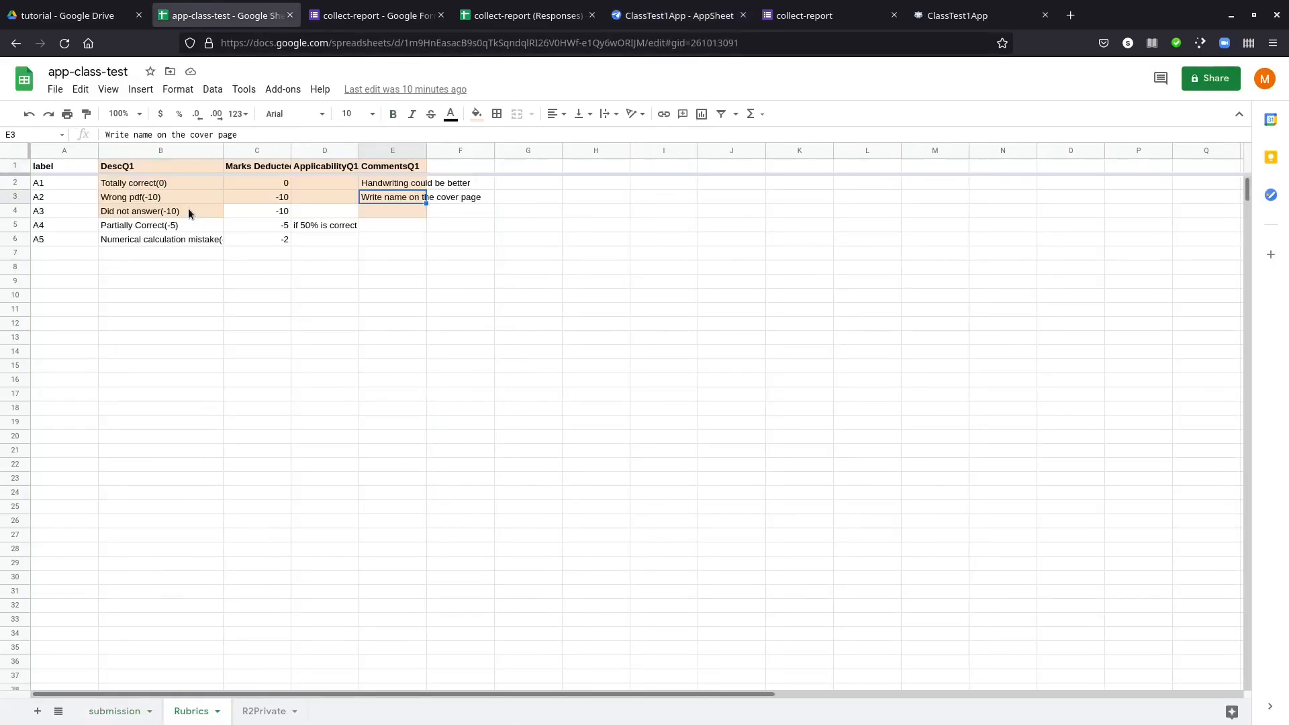
click(153, 168)
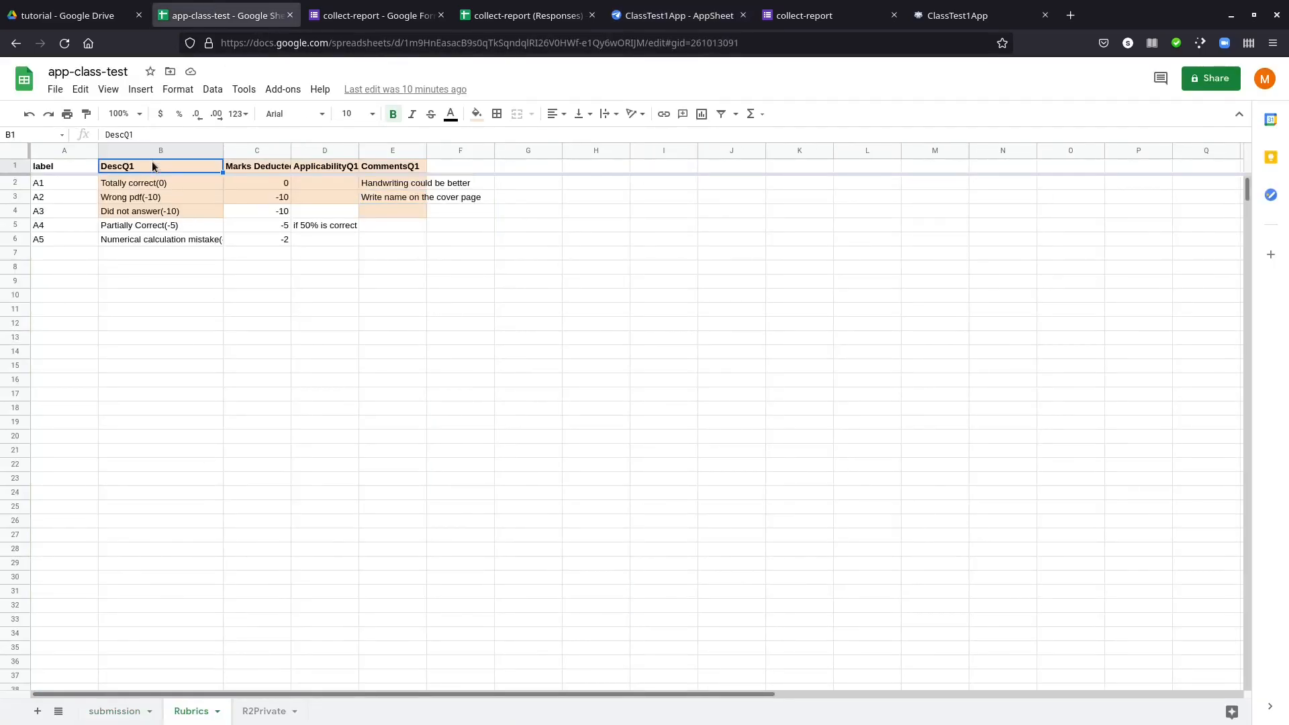
click(113, 13)
click(675, 15)
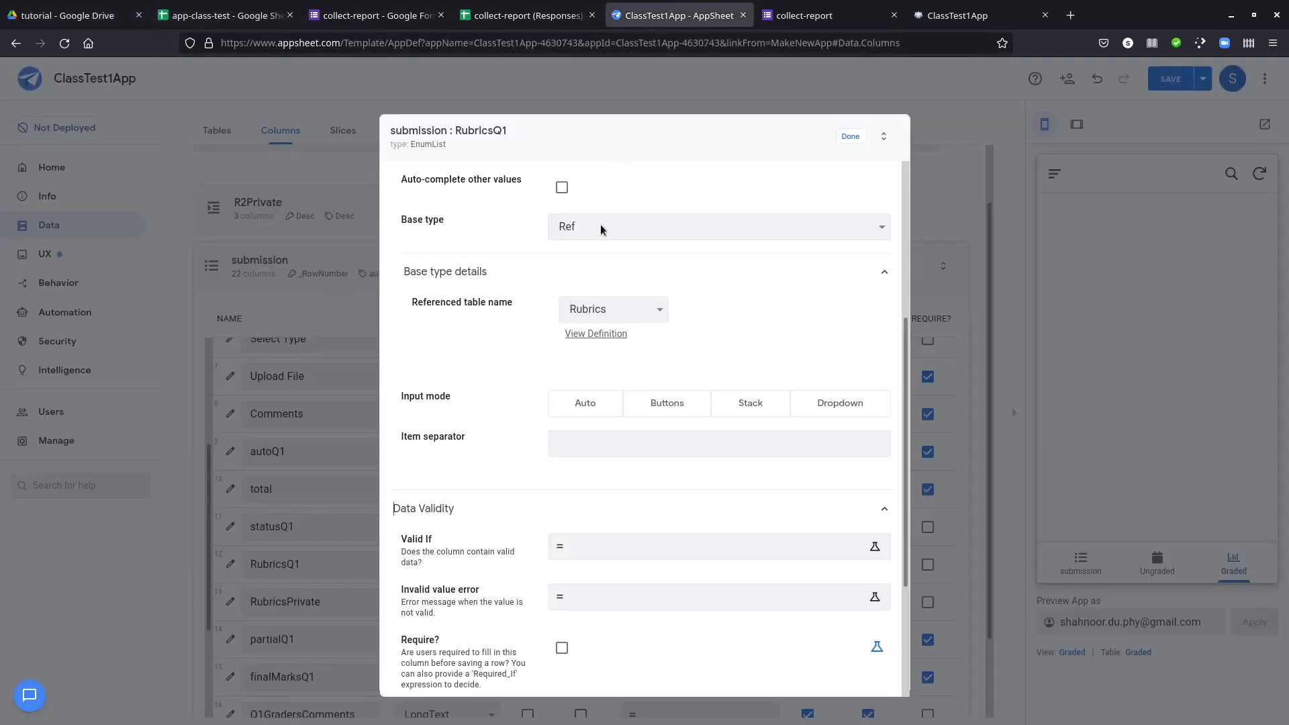
- Set RubricsQ1's Valid If formula to Rubrics[DescQ1], browse the available column expressions, and save the column definition
click(576, 546)
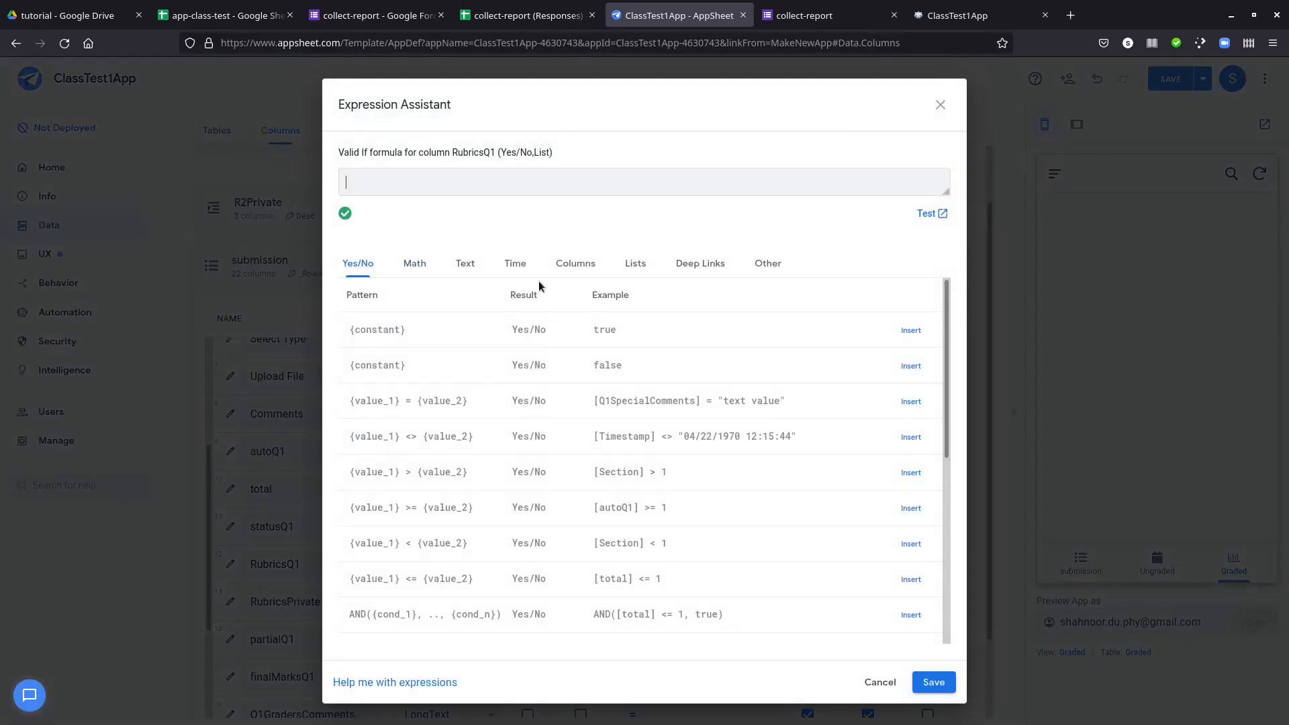
text(Rubrics[DescQ1)
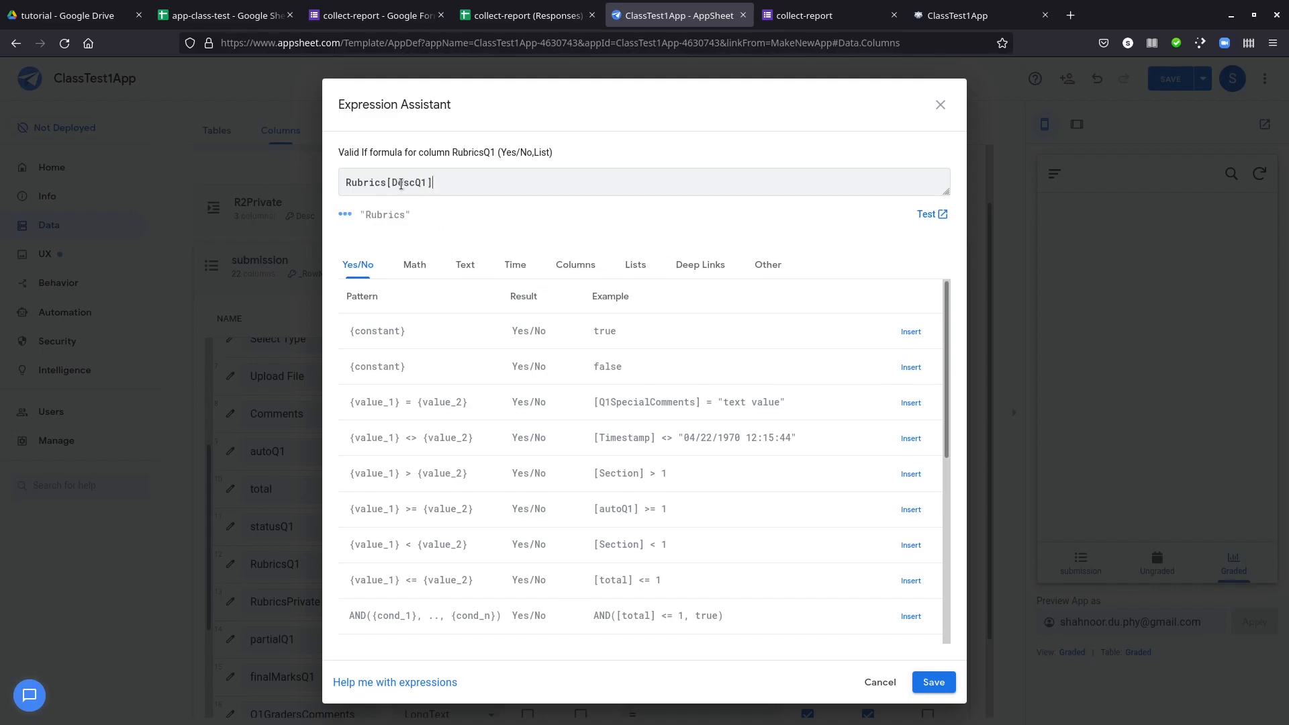
click(573, 269)
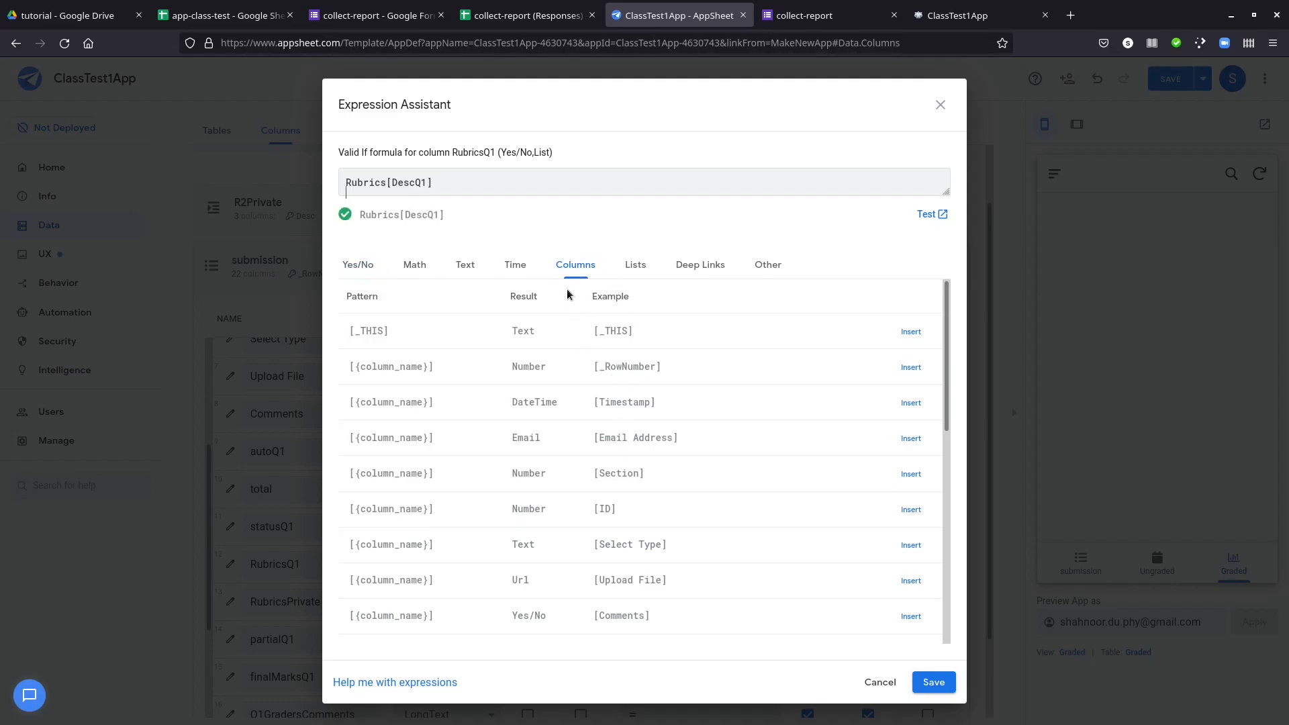
scroll(623, 462, down, 3)
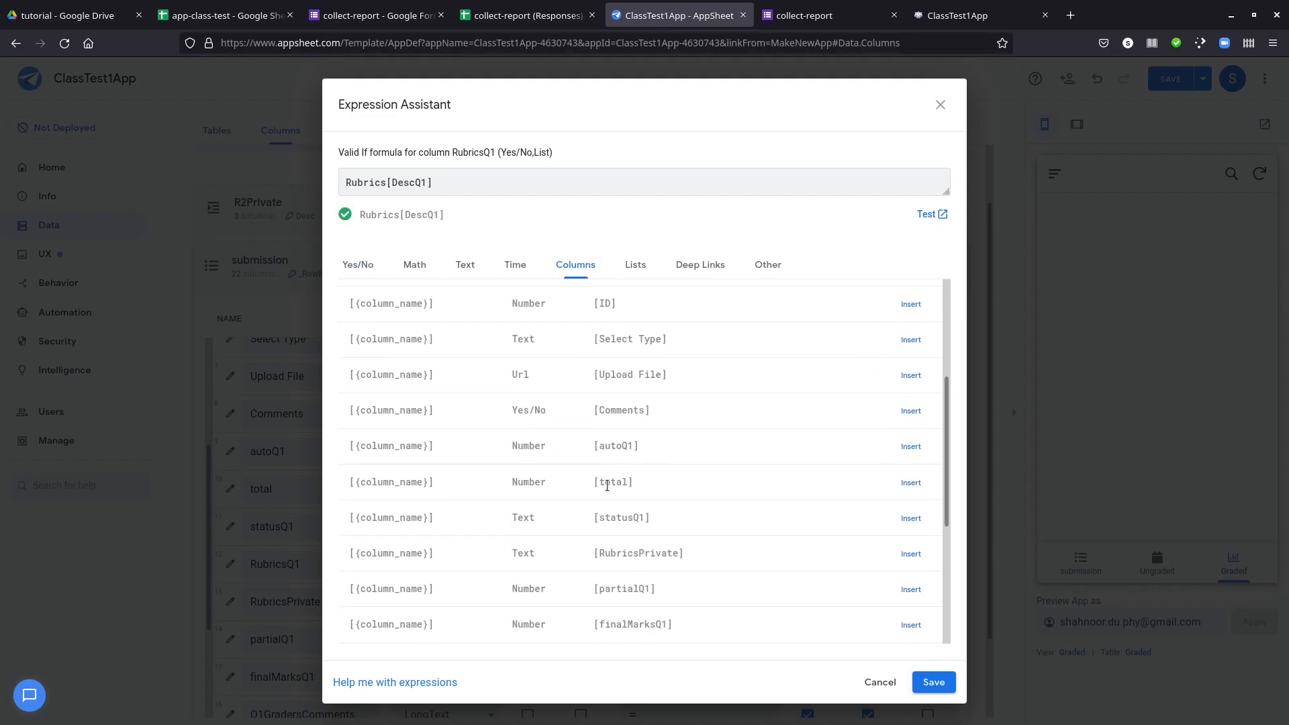
scroll(630, 478, down, 2)
scroll(617, 430, down, 3)
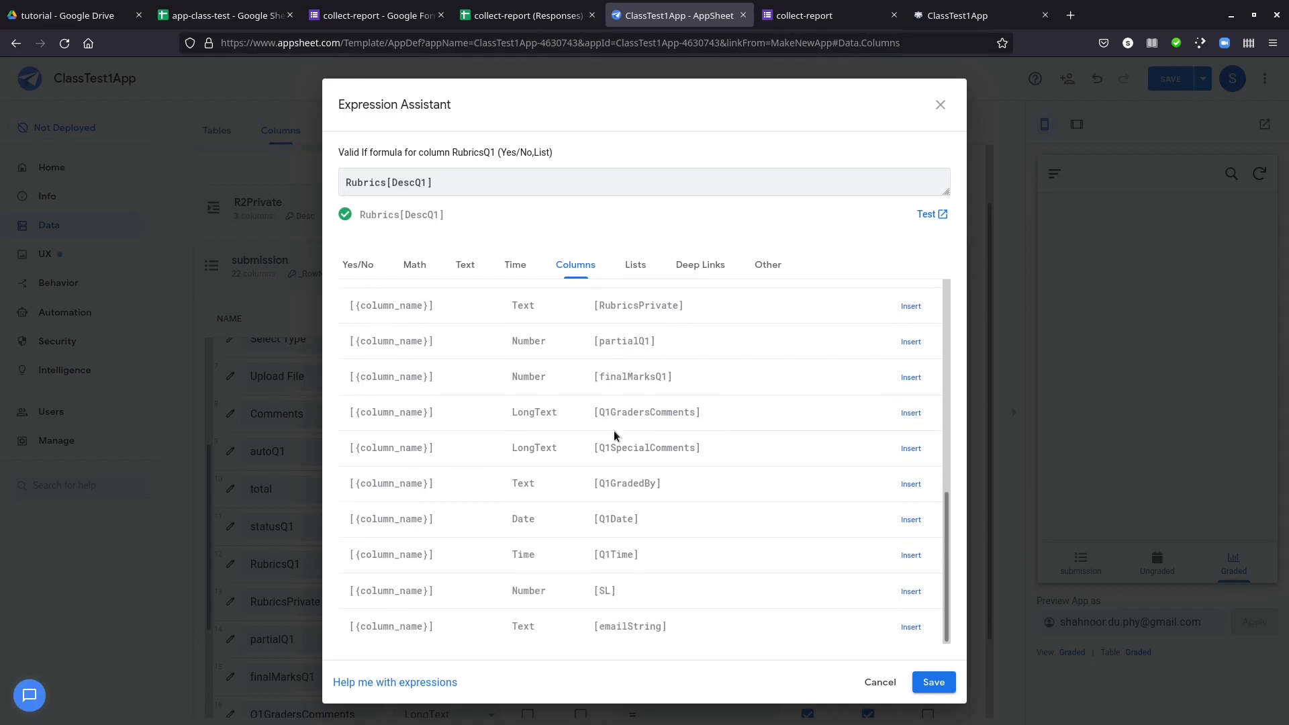
scroll(630, 444, up, 6)
scroll(631, 430, up, 3)
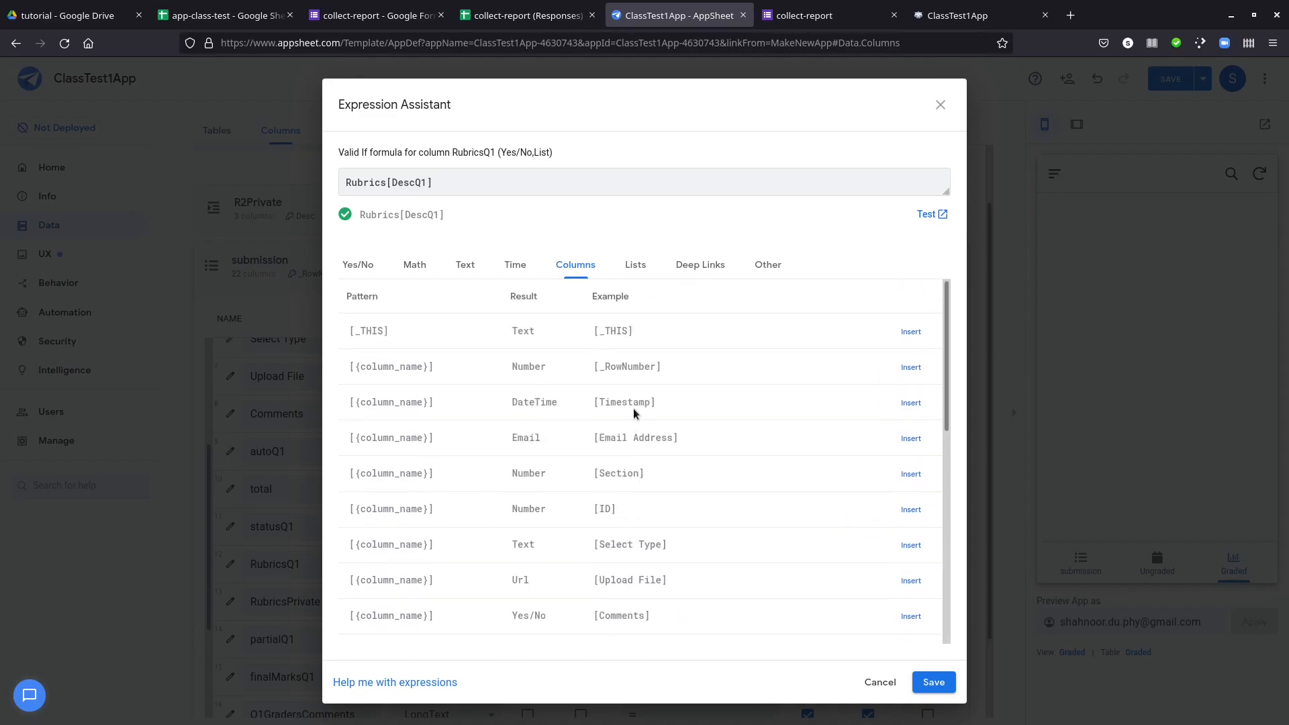
scroll(634, 411, down, 5)
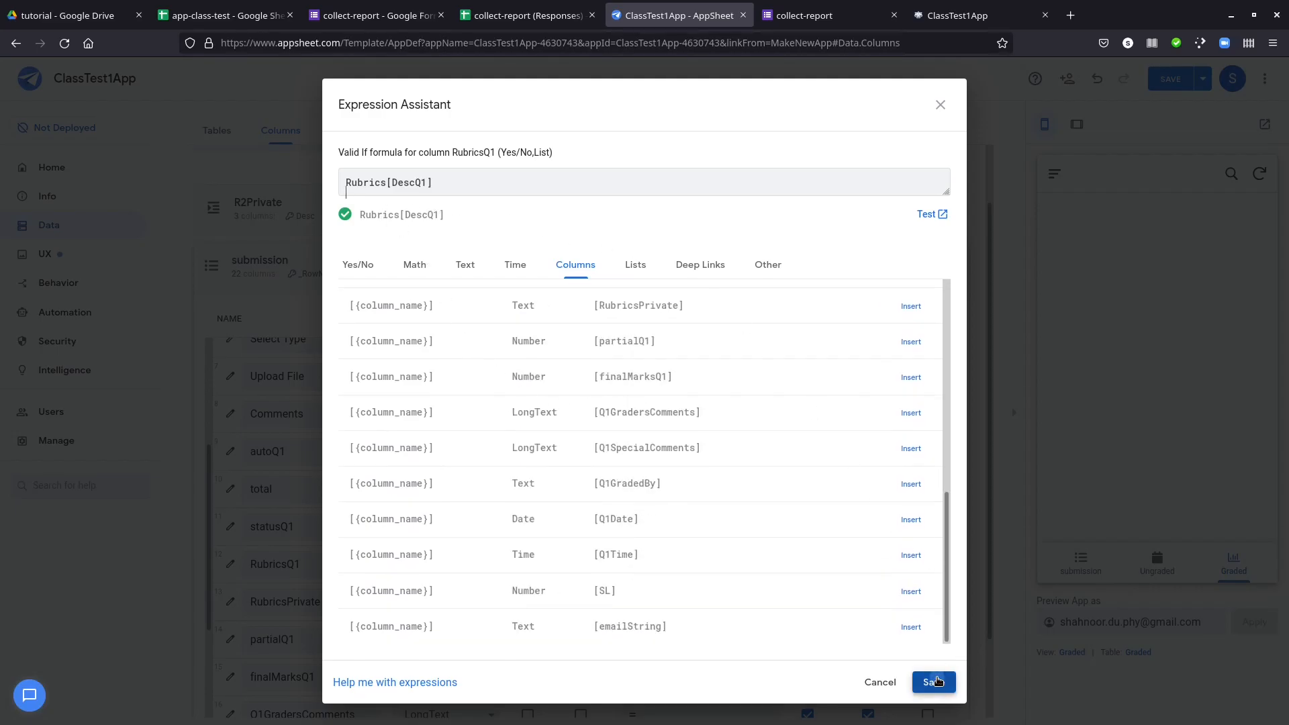
click(935, 682)
click(850, 137)
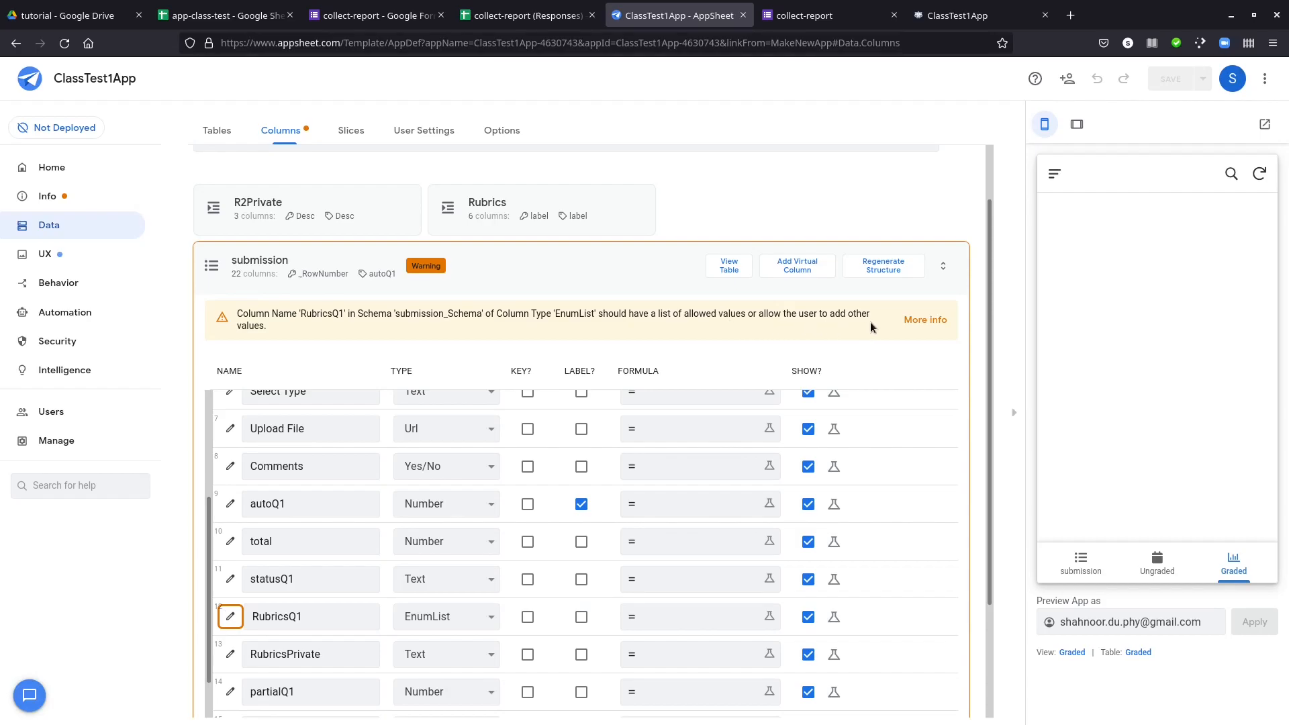
- Switch to the running ClassTest1App, sync it, and open the ungraded submission for editing
click(927, 14)
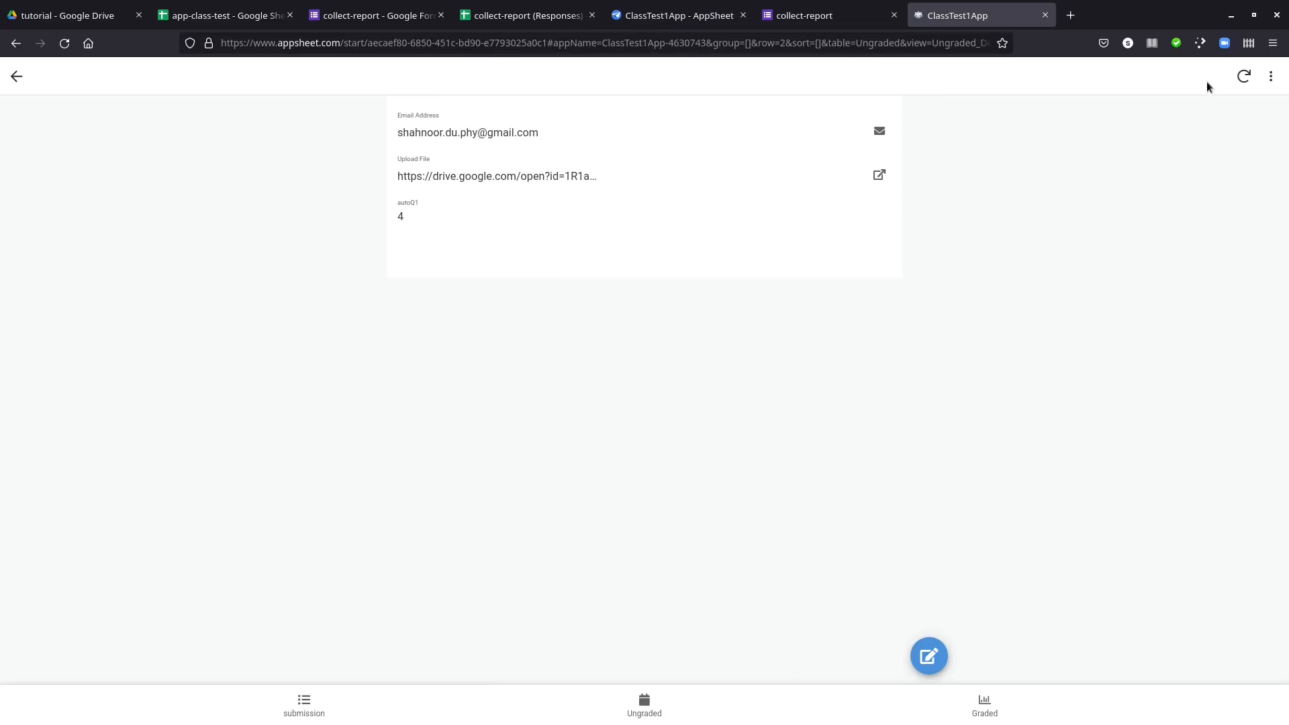
click(1239, 79)
click(936, 651)
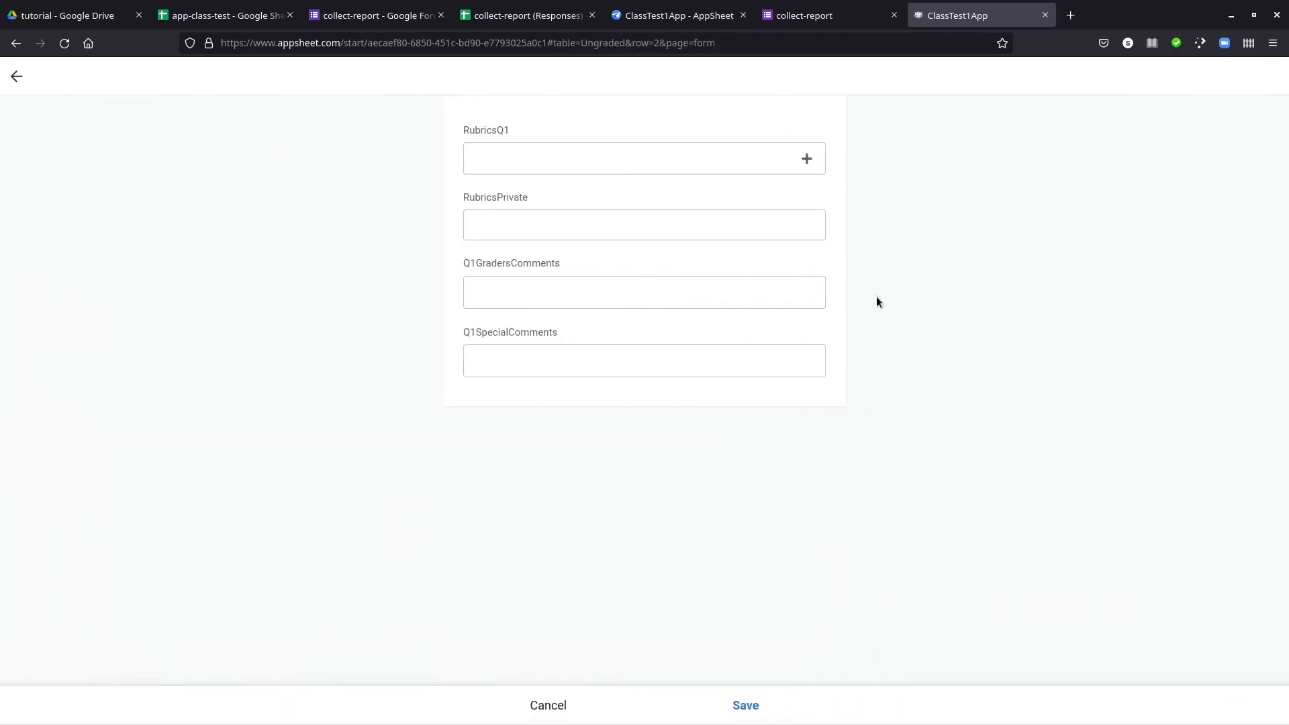
- Grade the submission with the RubricsQ1 options Partially Correct(-5) and Numerical calculation mistake(-2), and save the form
click(797, 160)
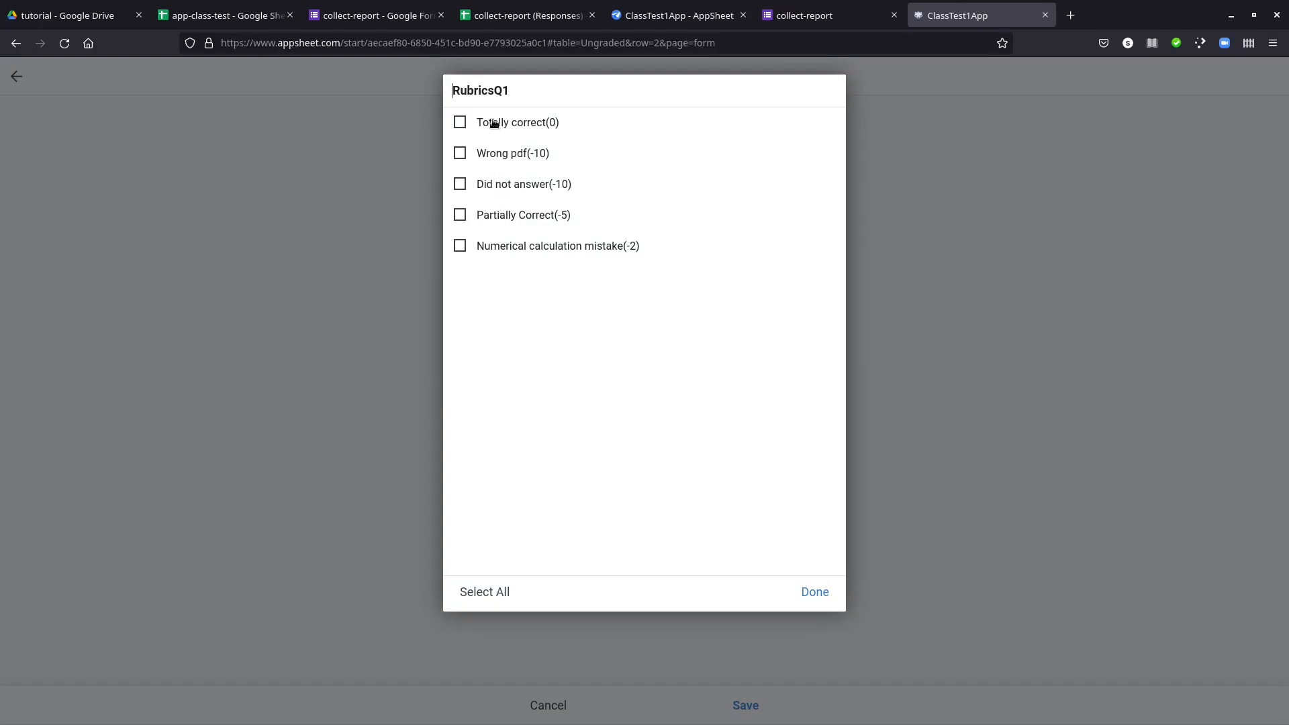
click(499, 187)
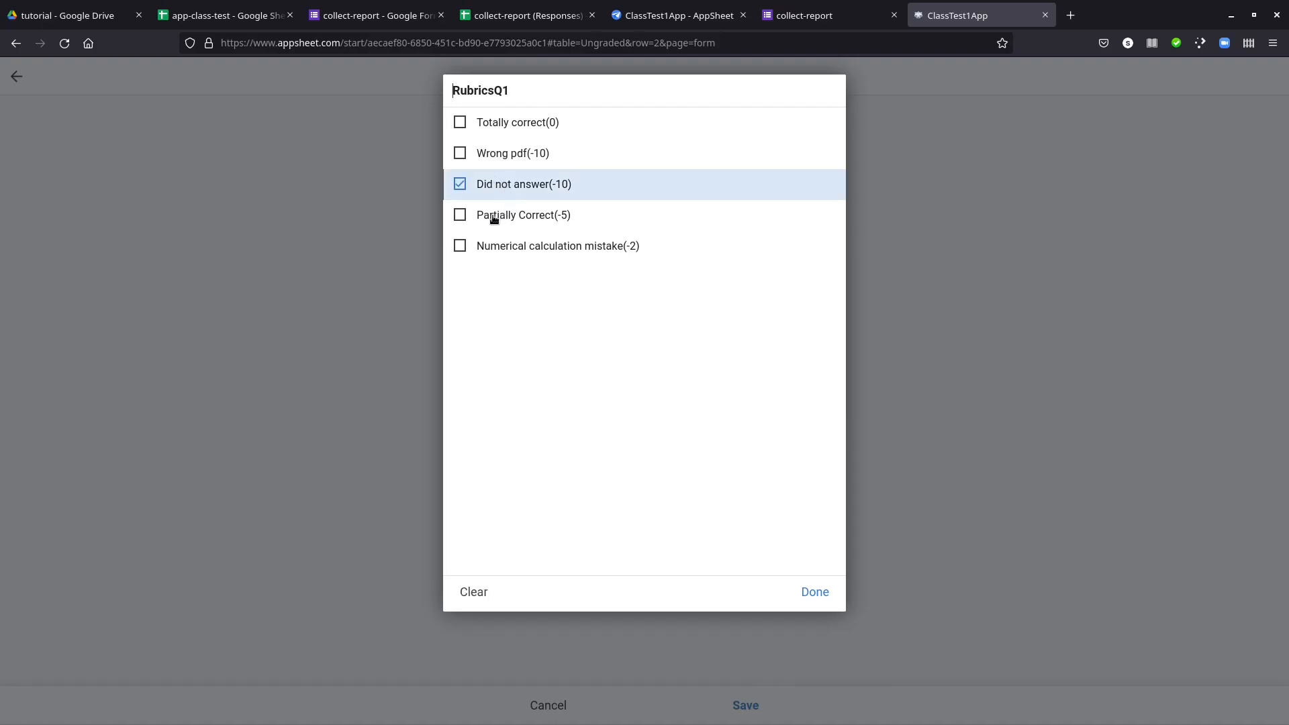
click(494, 217)
click(510, 188)
click(510, 246)
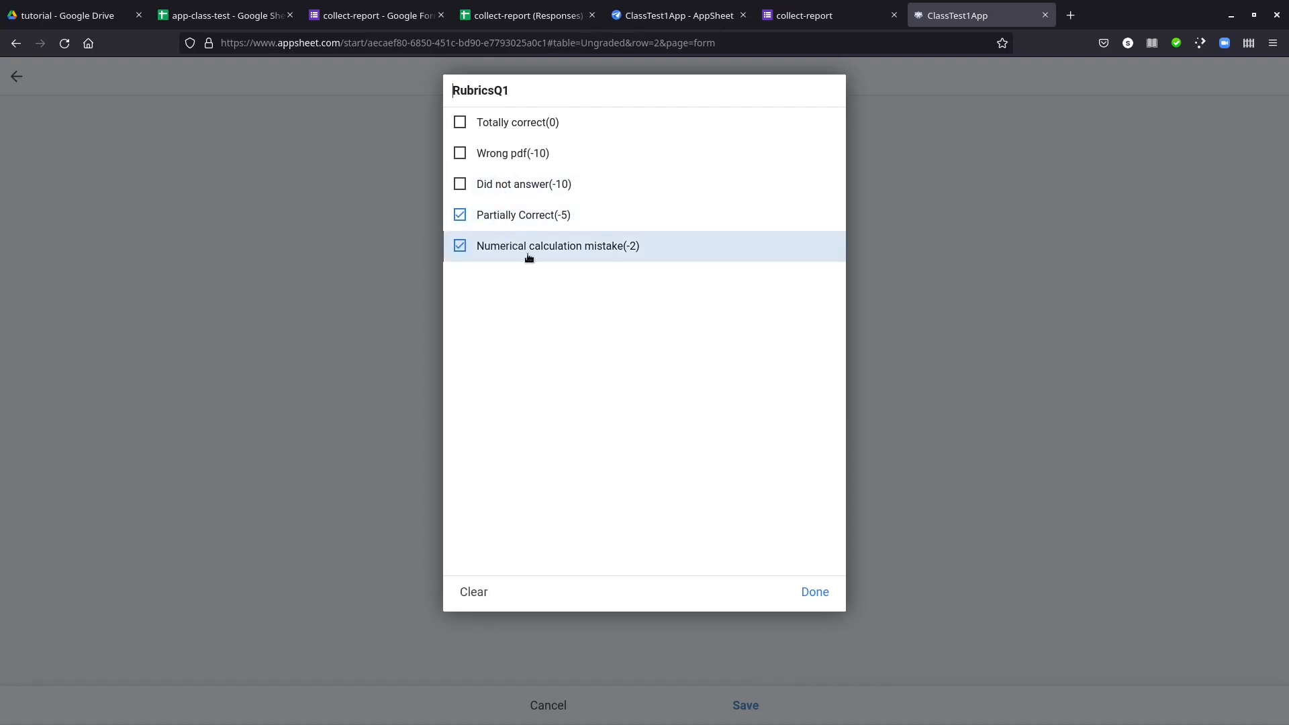
click(802, 595)
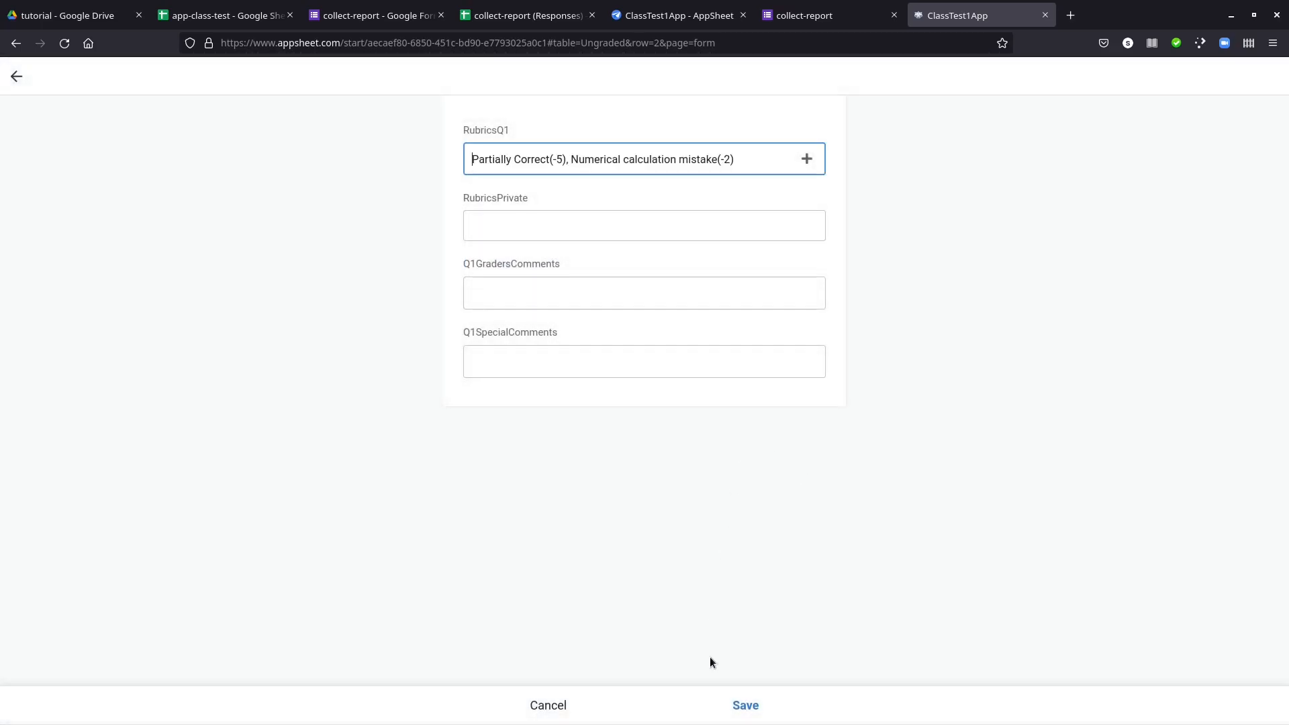
click(743, 707)
- Check the graded row's RubricsQ1 cell in the spreadsheet's submission sheet and compare it with the entry in ClassTest1App
click(206, 3)
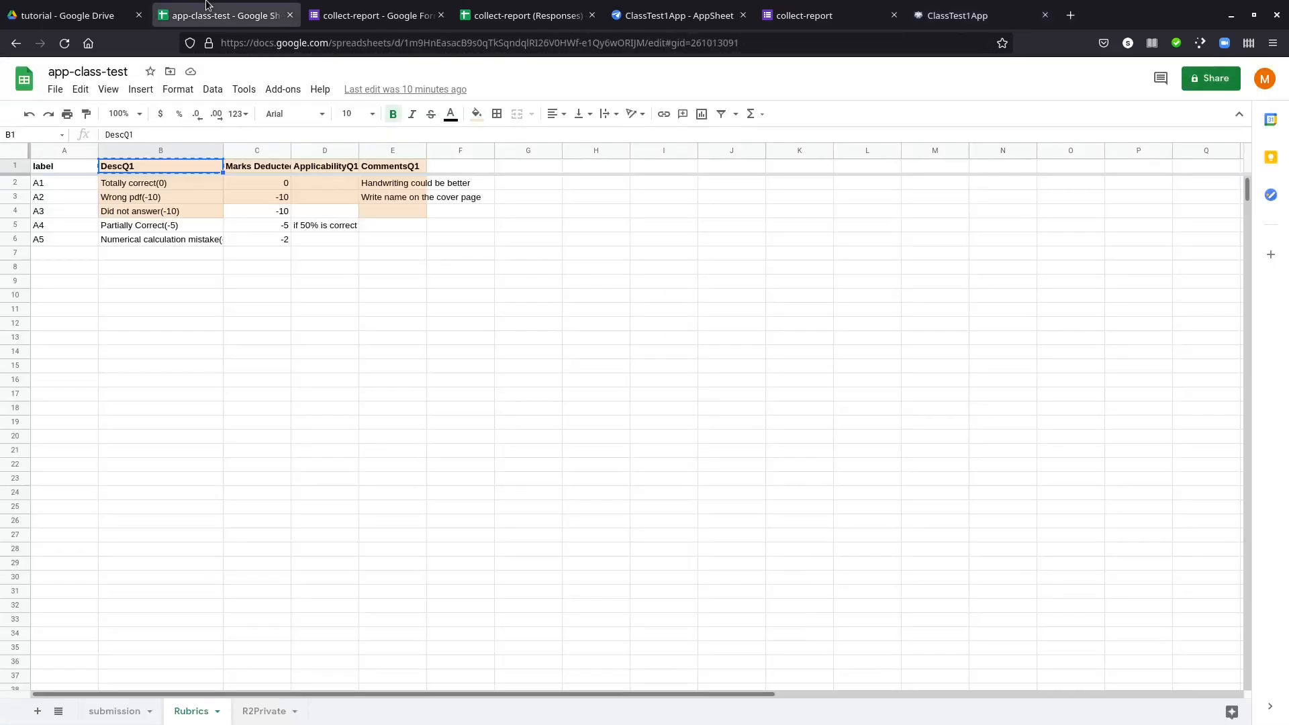
click(113, 711)
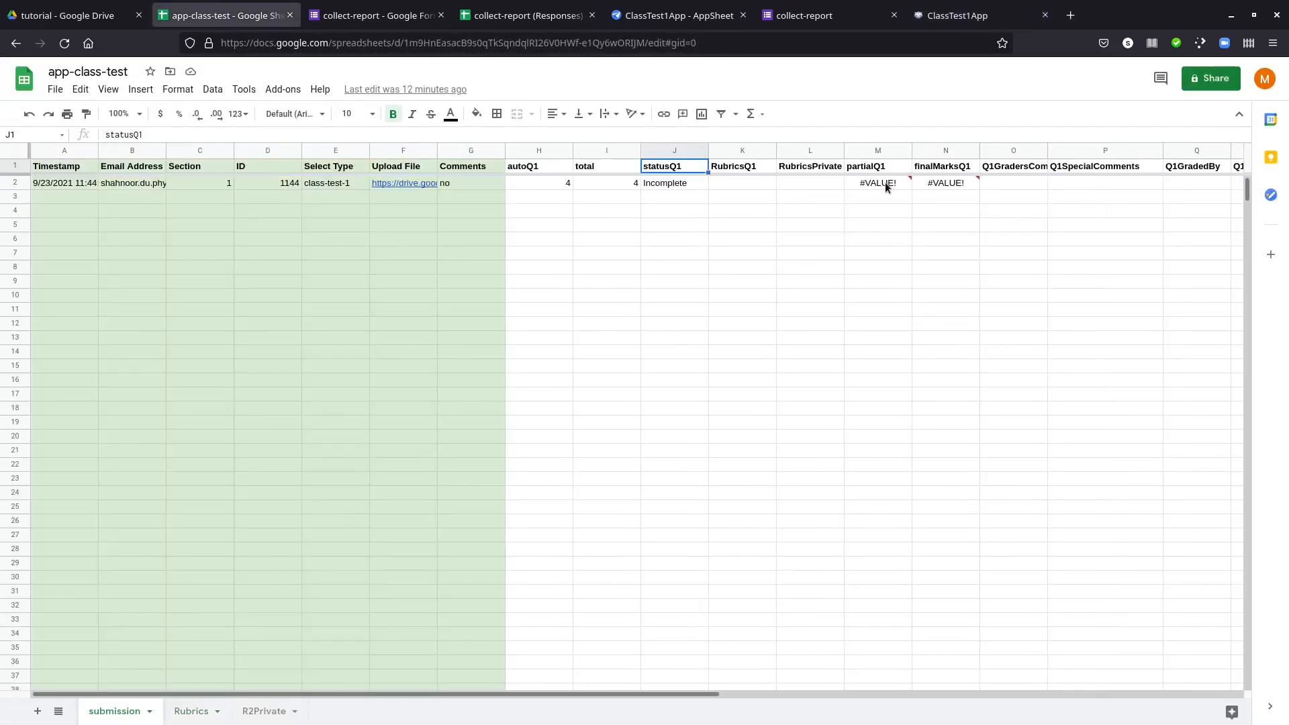
click(745, 186)
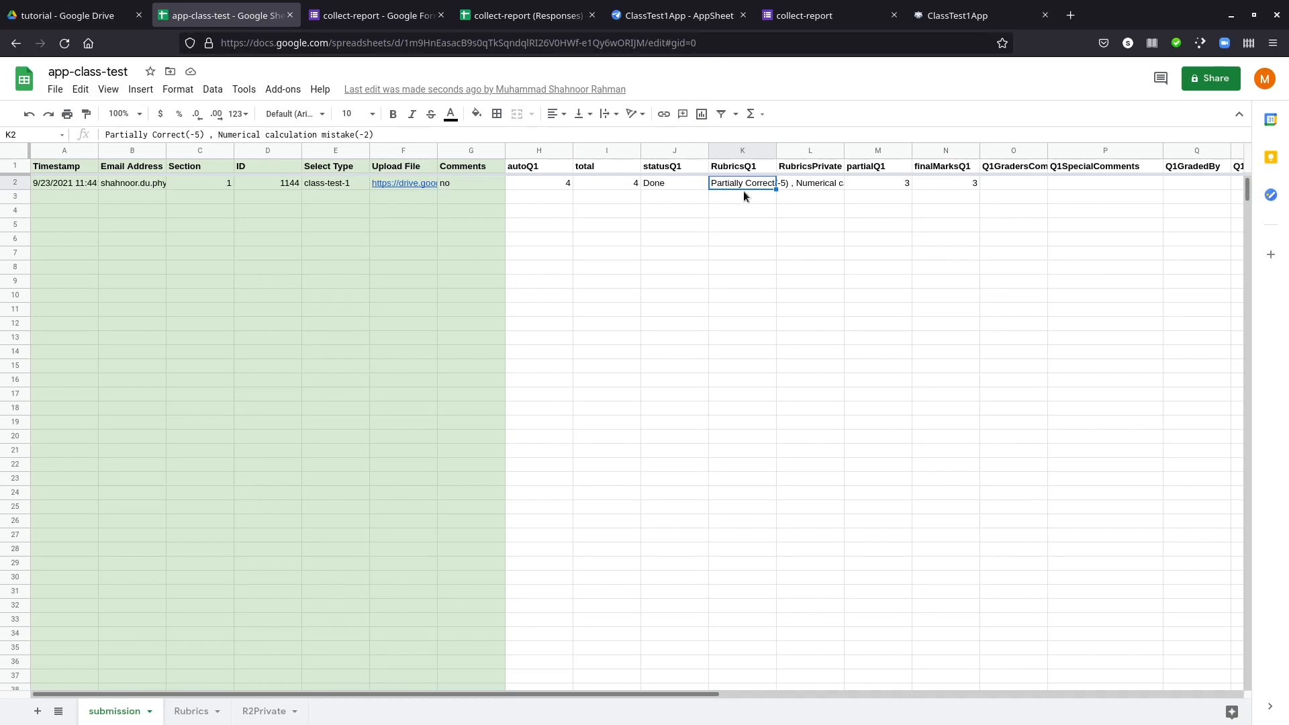
click(954, 15)
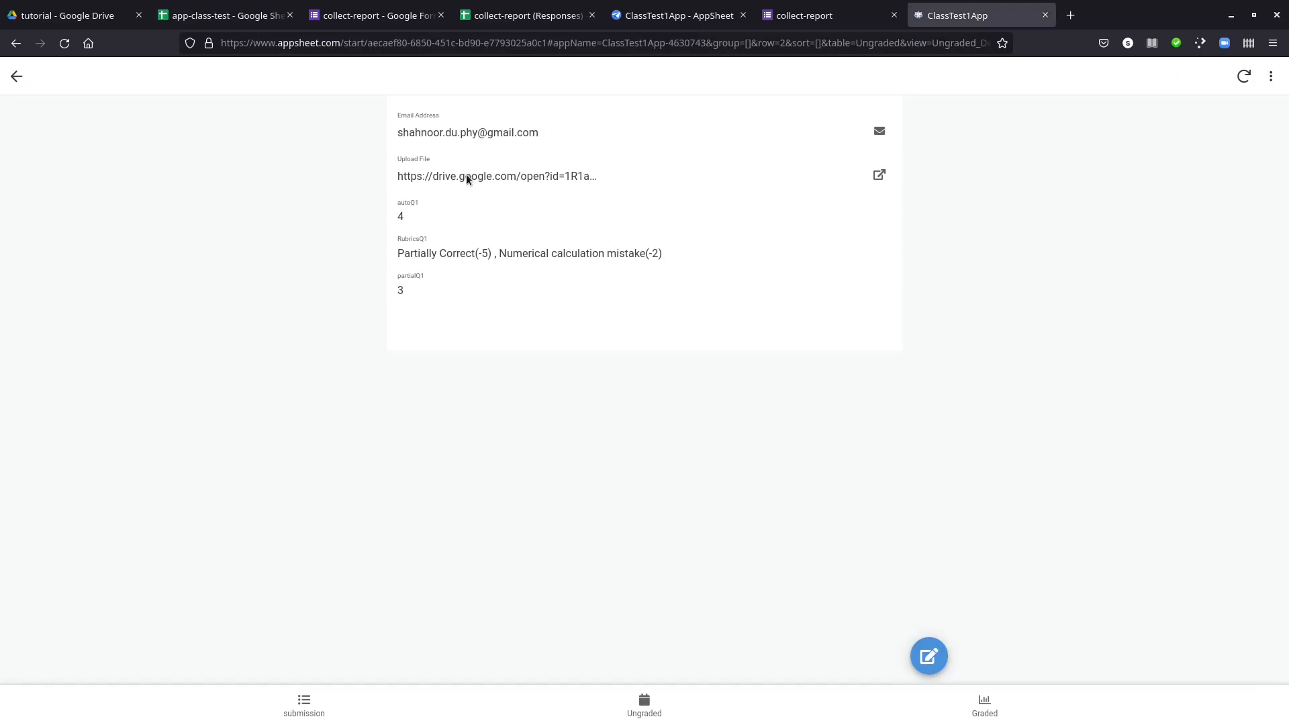
- Return to the app-class-test spreadsheet and inspect the finalMarksQ1 and partialQ1 formulas of the graded row
click(230, 6)
click(946, 180)
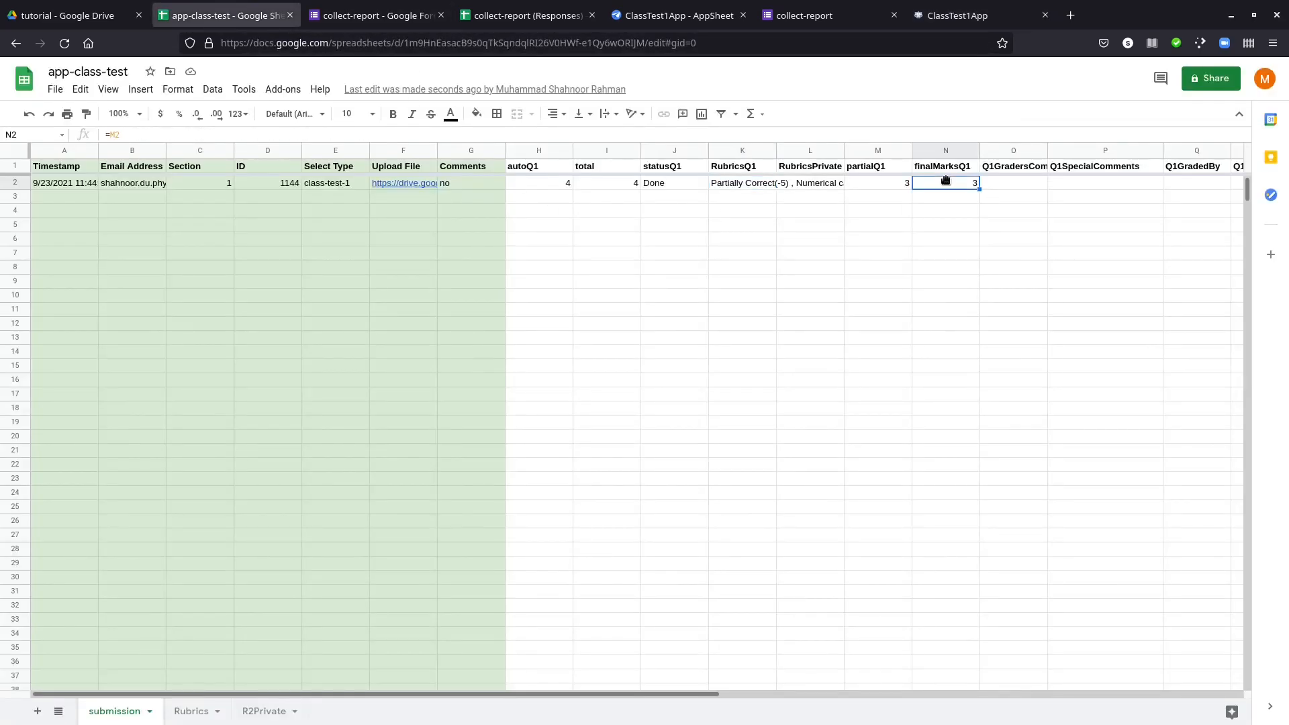
click(858, 185)
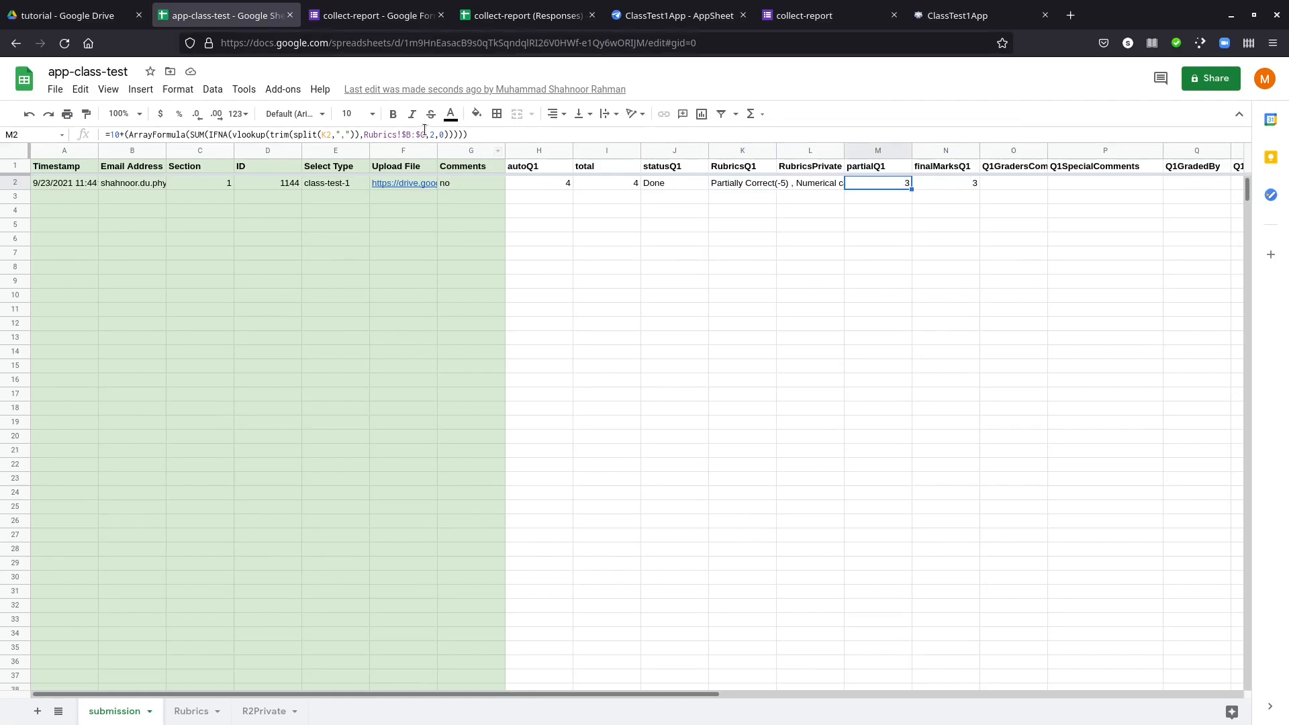
- Switch to the AppSheet editor of ClassTest1App and change the submission table's RubricsPrivate column type to EnumList
click(683, 11)
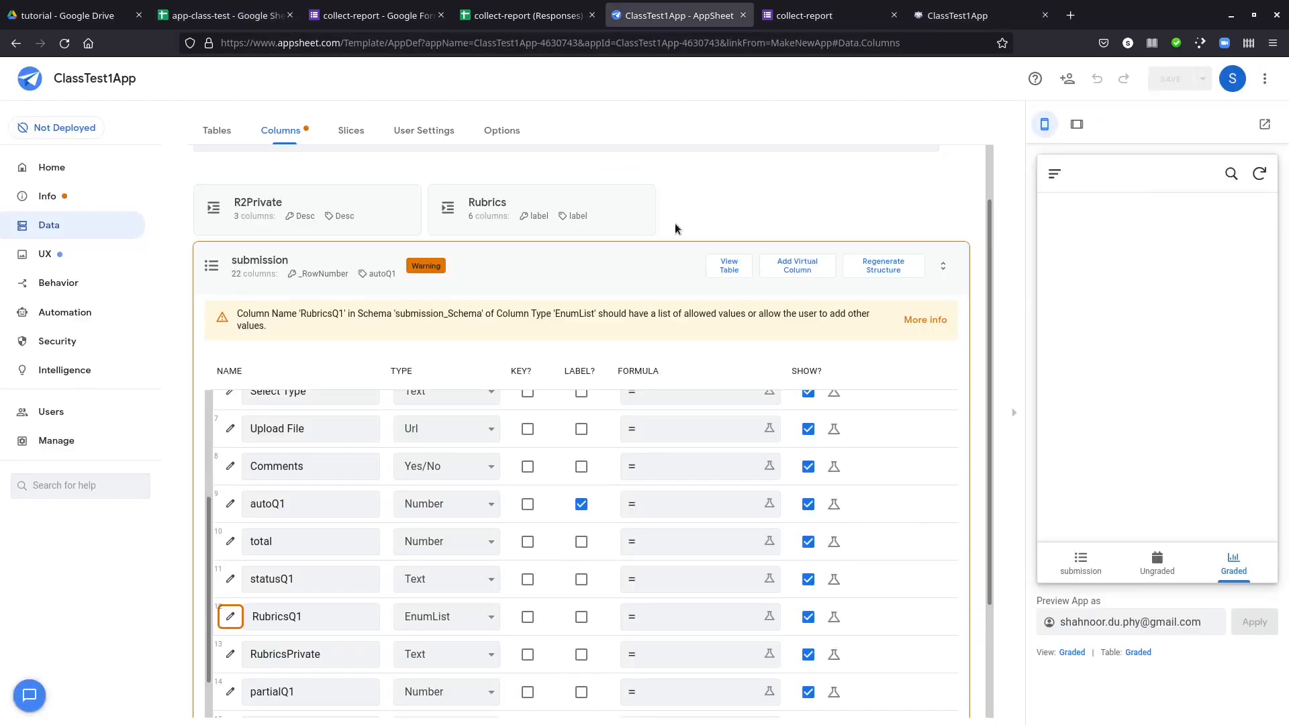
scroll(825, 356, down, 1)
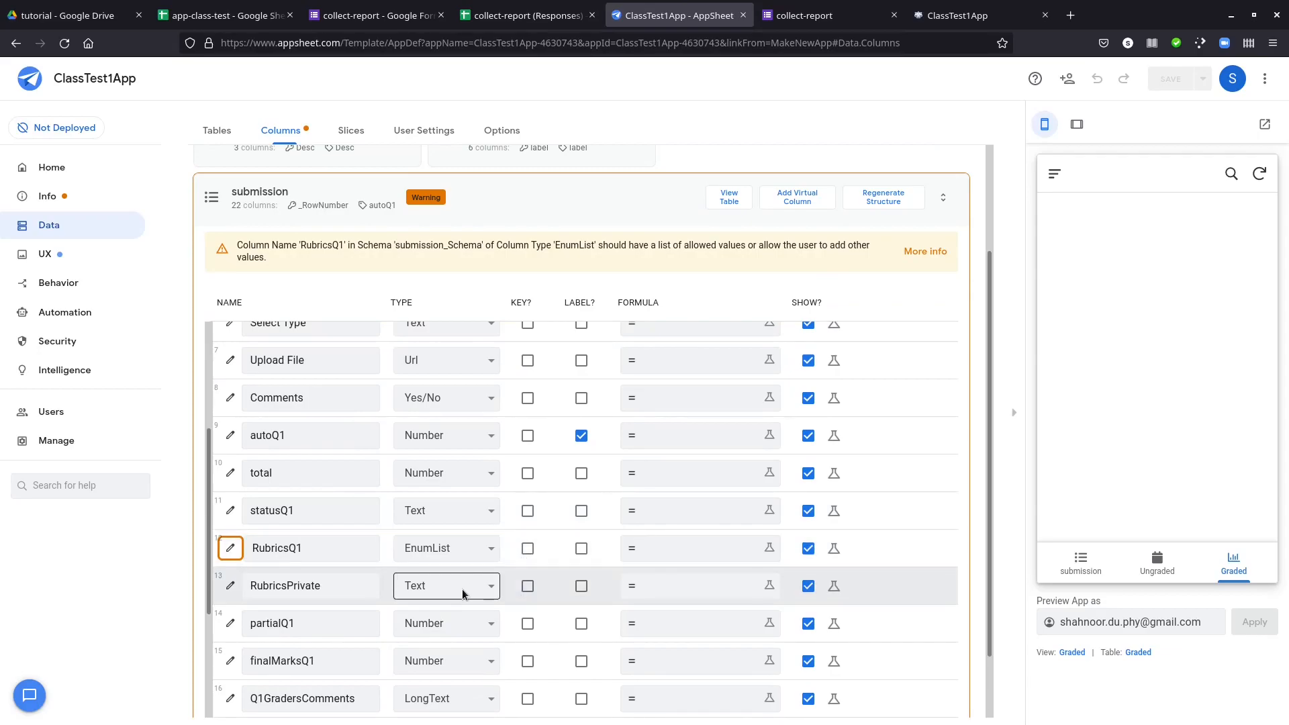
scroll(463, 593, down, 1)
click(479, 521)
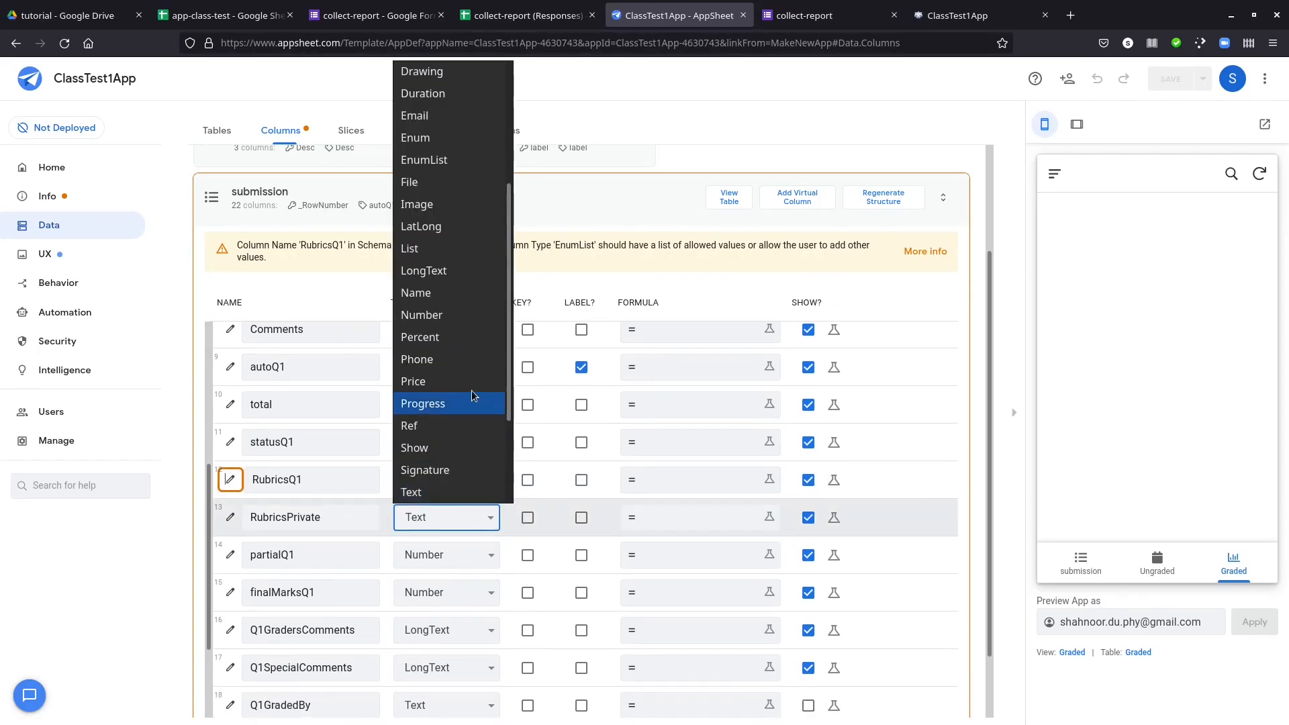
click(446, 160)
- In the RubricsPrivate column definition, allow other values and set the base type to Ref with R2Private as the referenced table
click(231, 518)
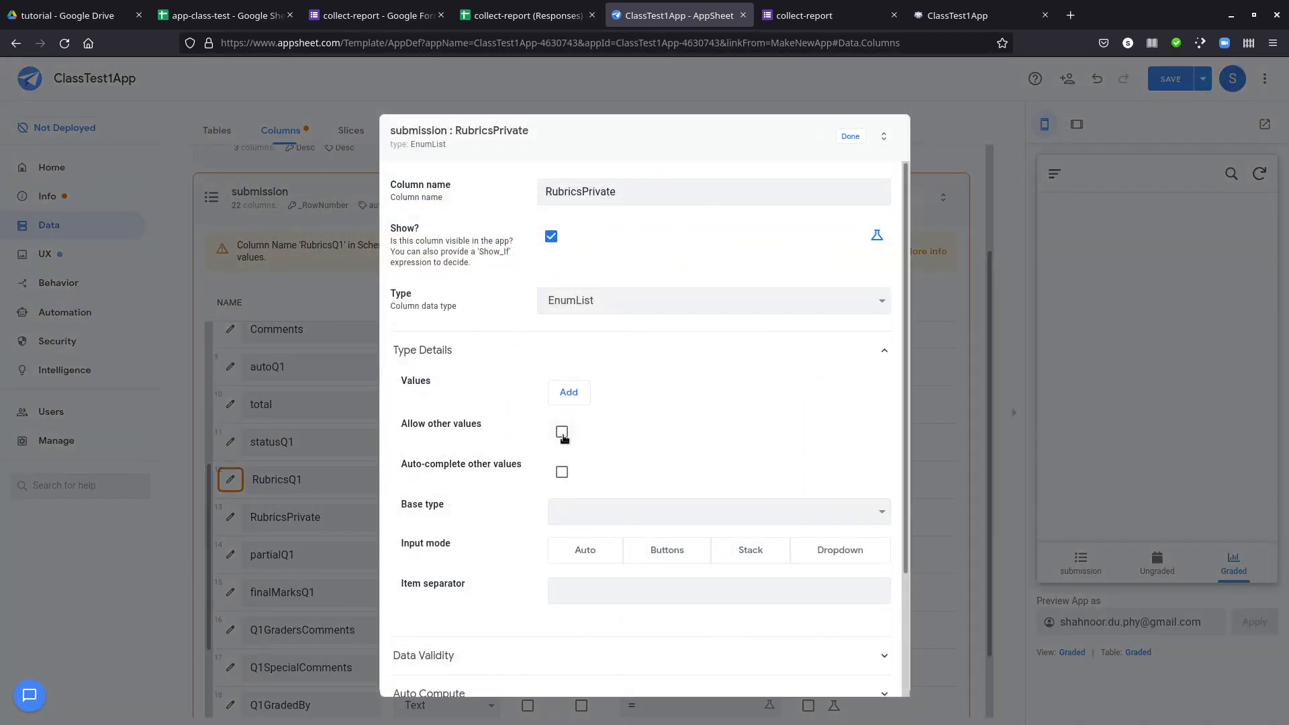
scroll(698, 430, down, 2)
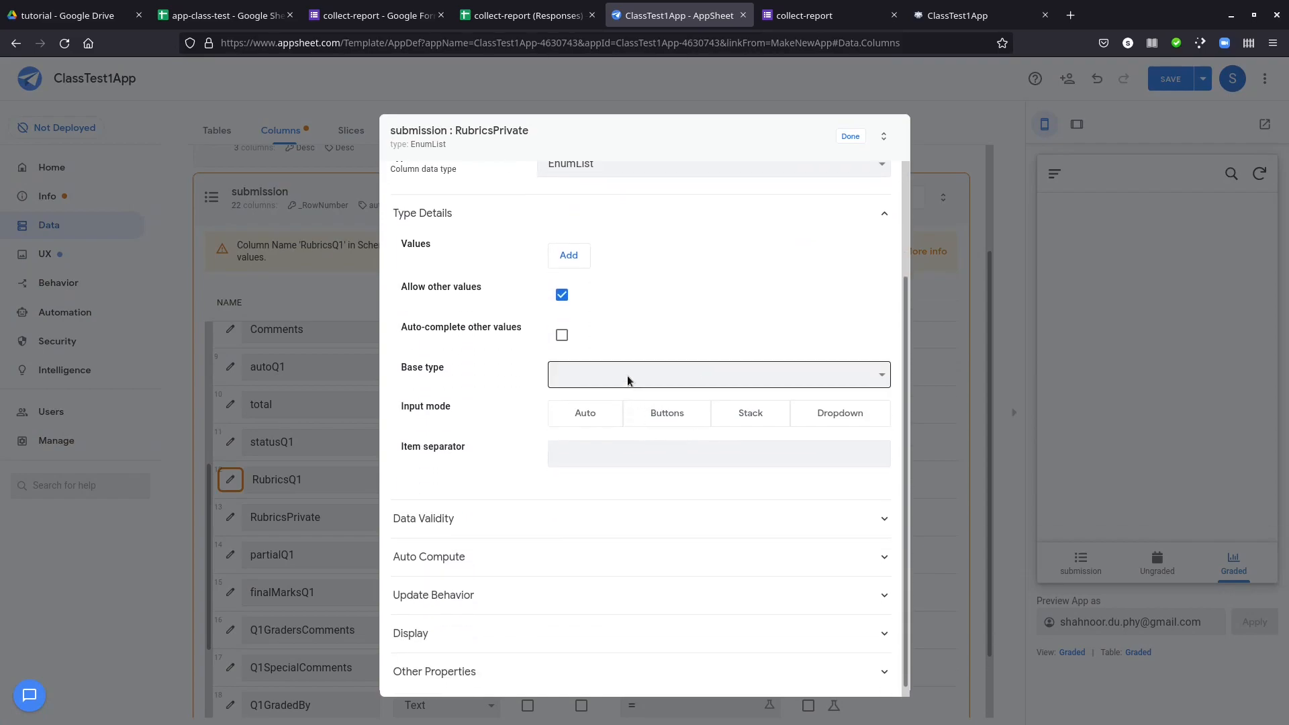
click(627, 375)
scroll(584, 691, down, 4)
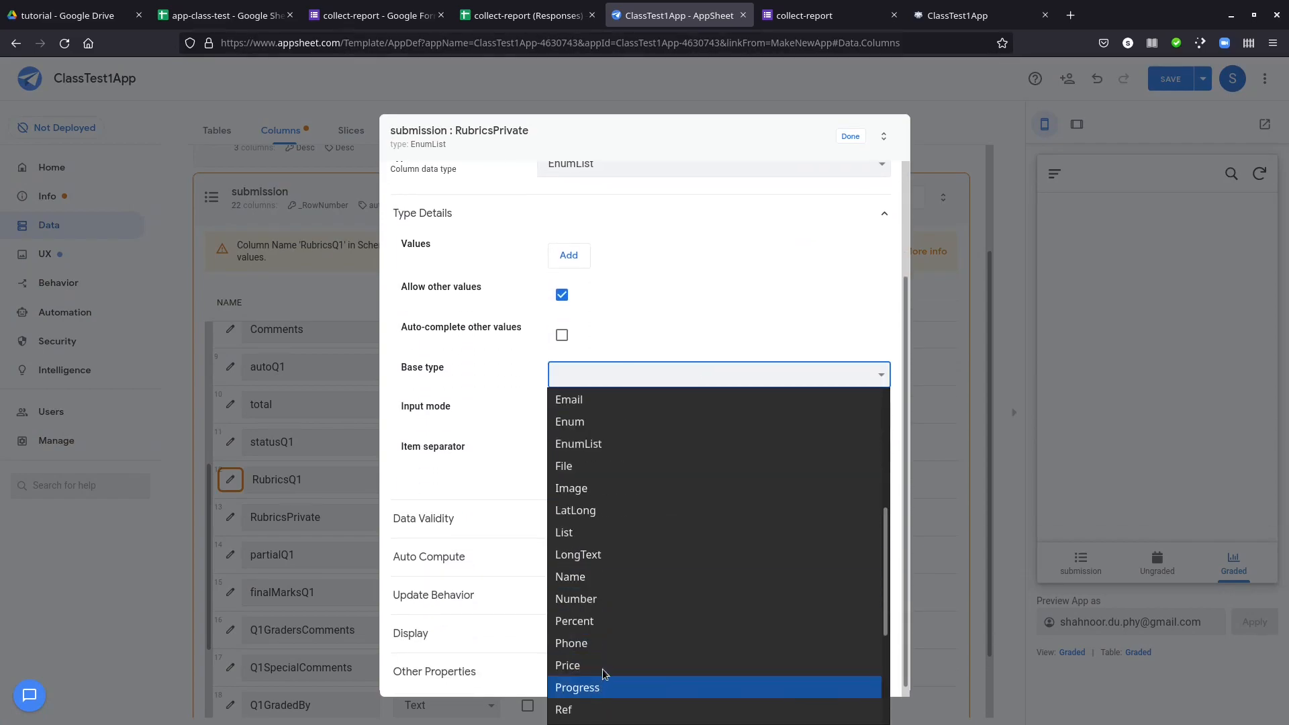
click(574, 709)
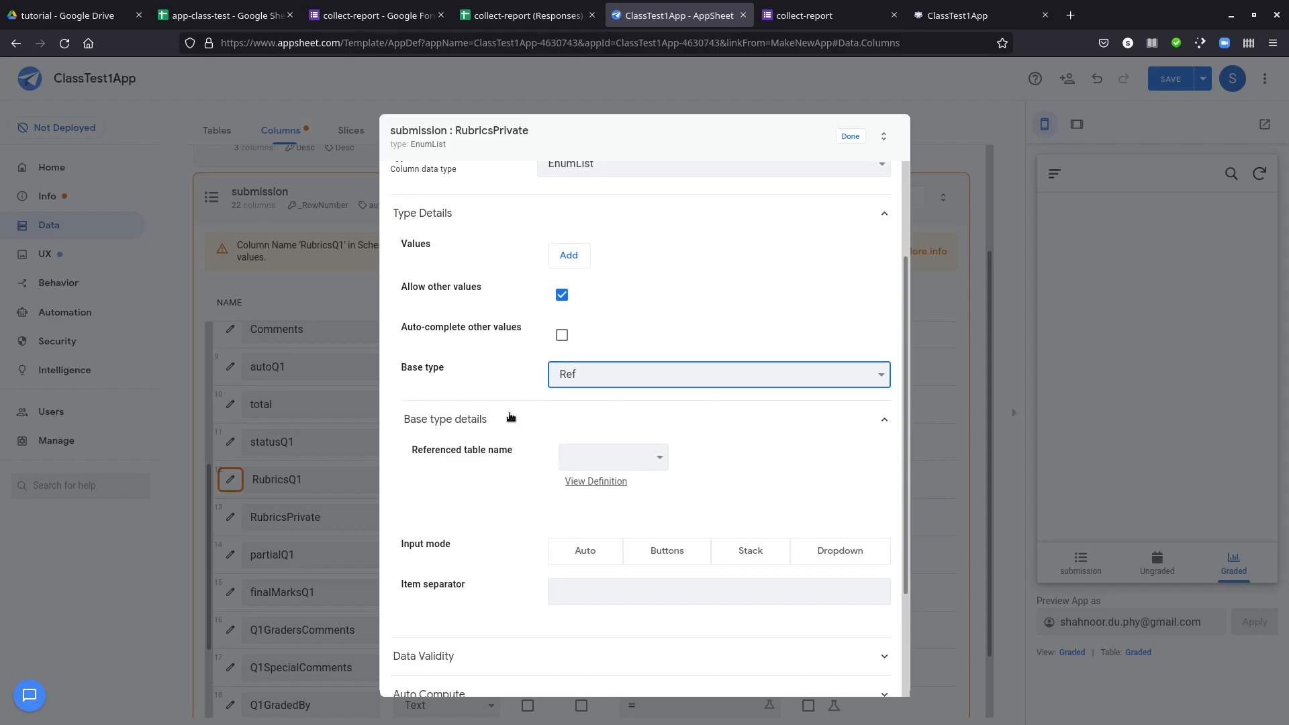
click(607, 456)
click(605, 504)
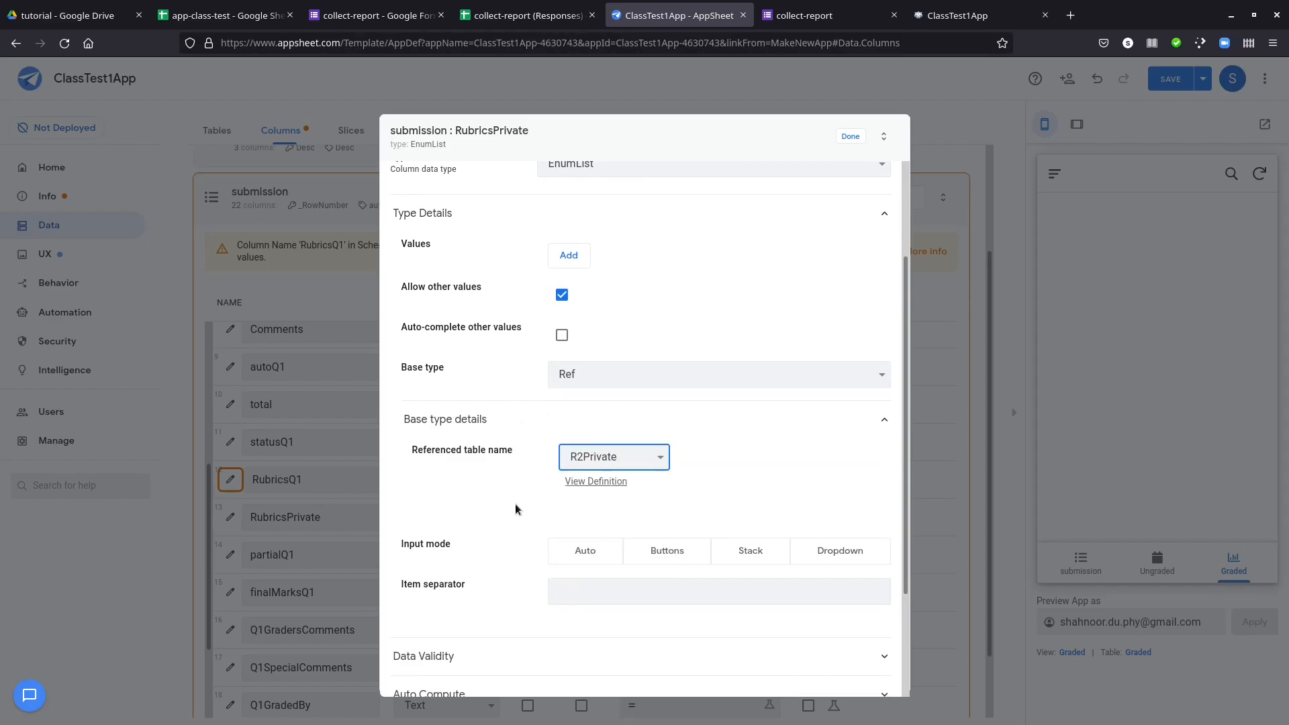
- Set RubricsPrivate's Valid If formula to R2Private[Desc], checking the header name in the spreadsheet's R2Private sheet, and close the column definition
scroll(511, 521, down, 1)
click(510, 588)
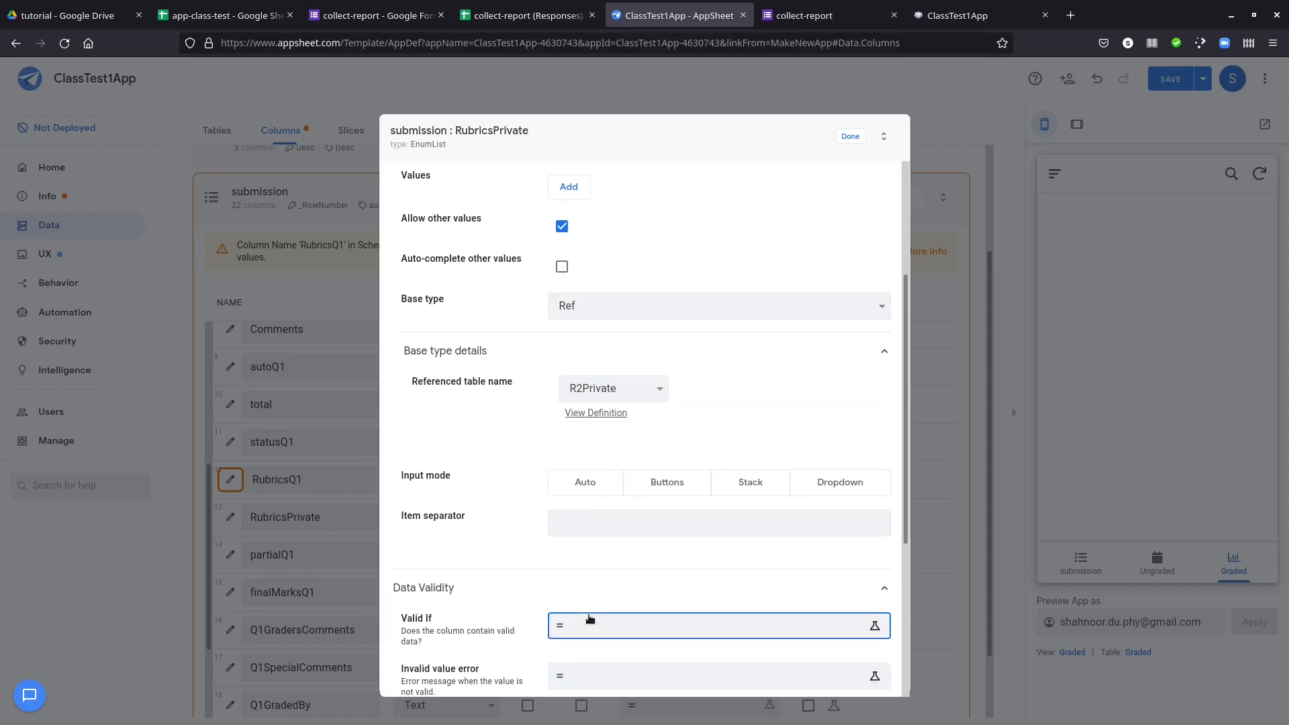
click(590, 617)
click(225, 15)
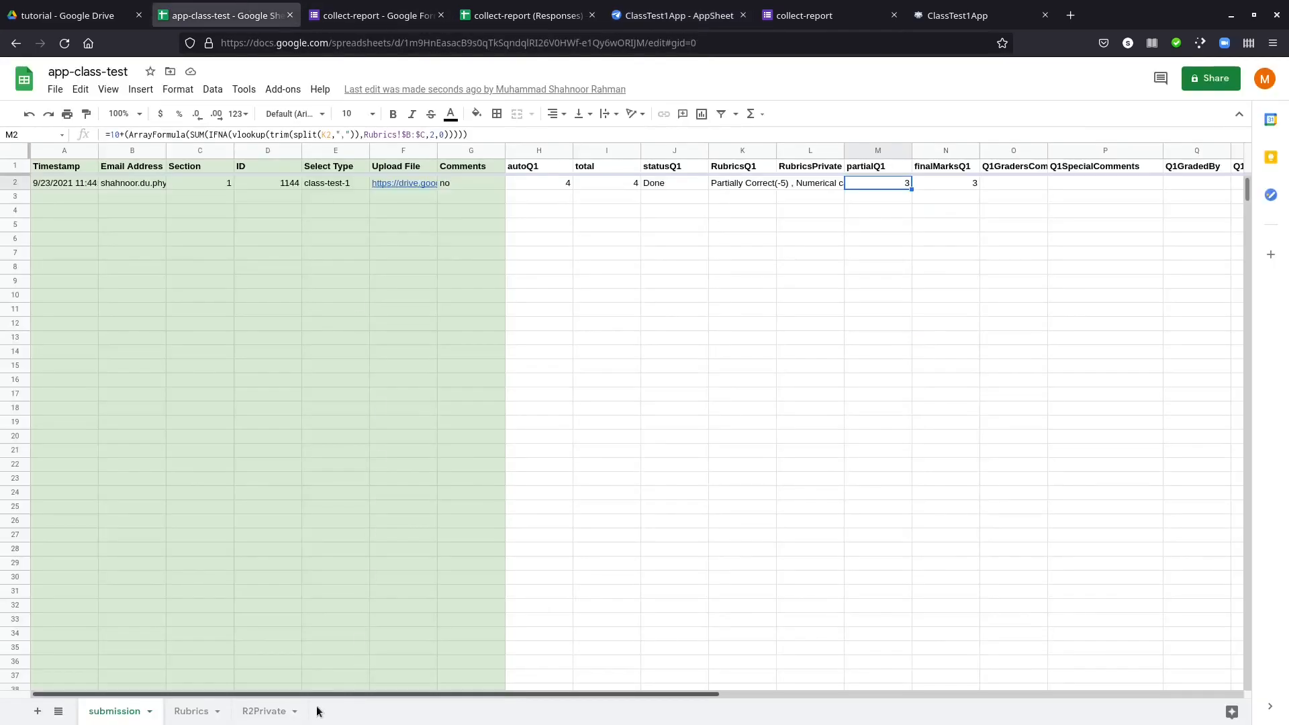
click(264, 711)
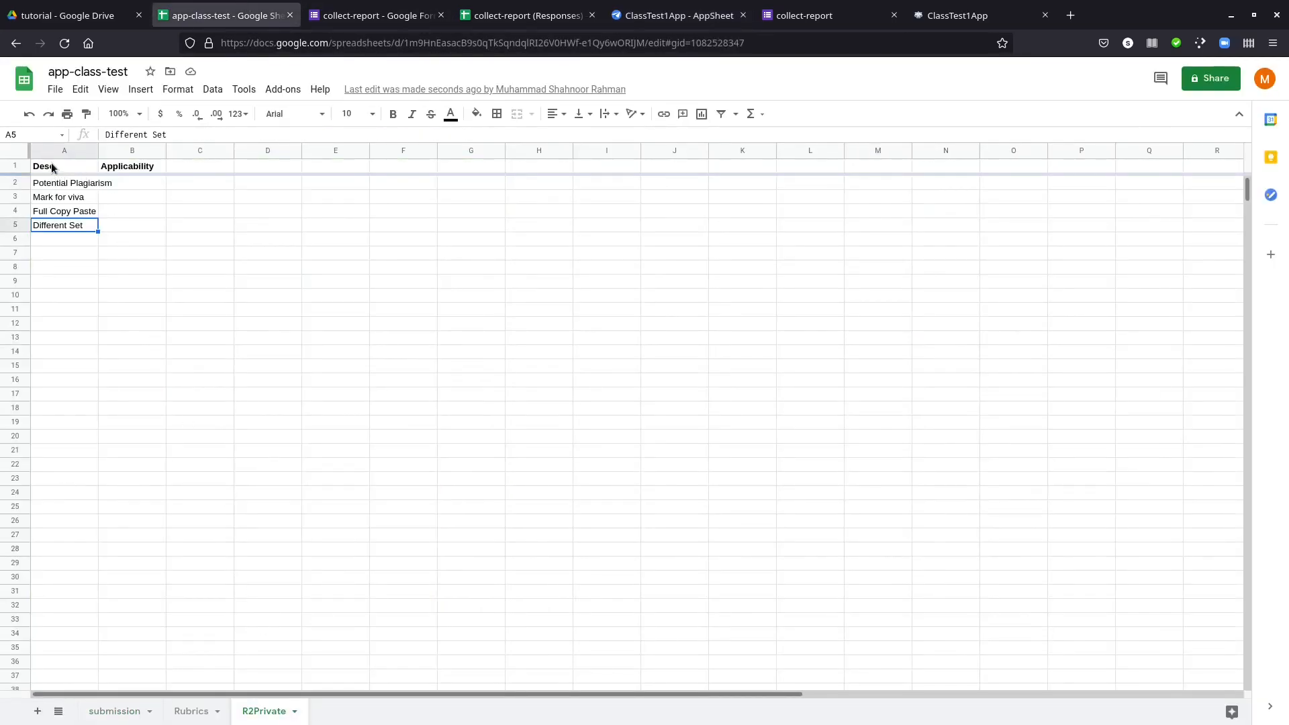
click(678, 15)
text(R2Private[Desc)
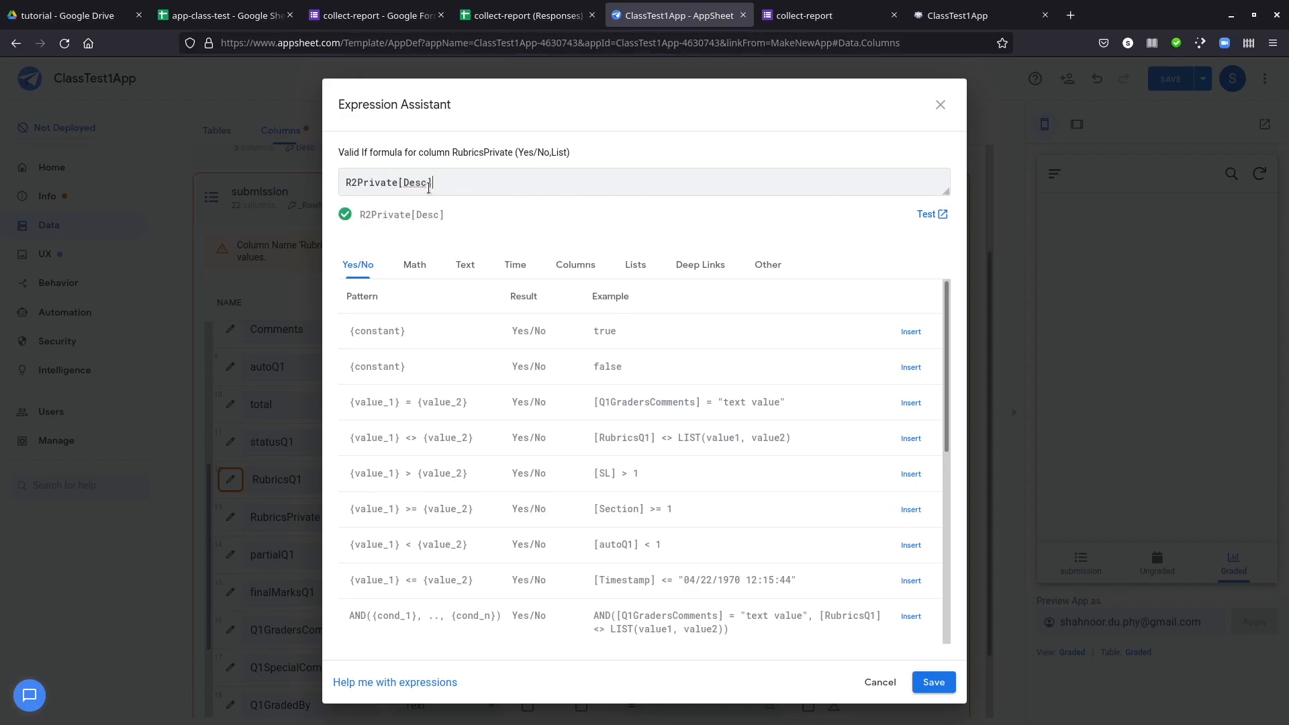
click(933, 683)
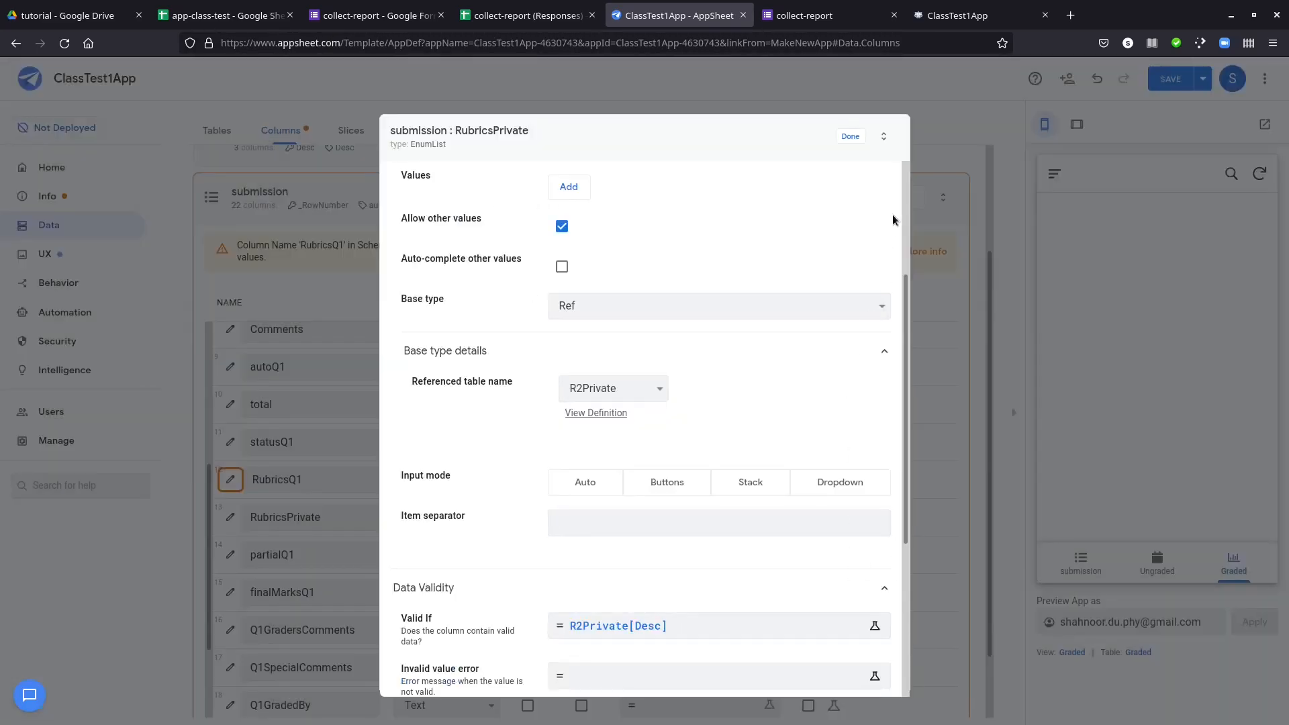
click(851, 137)
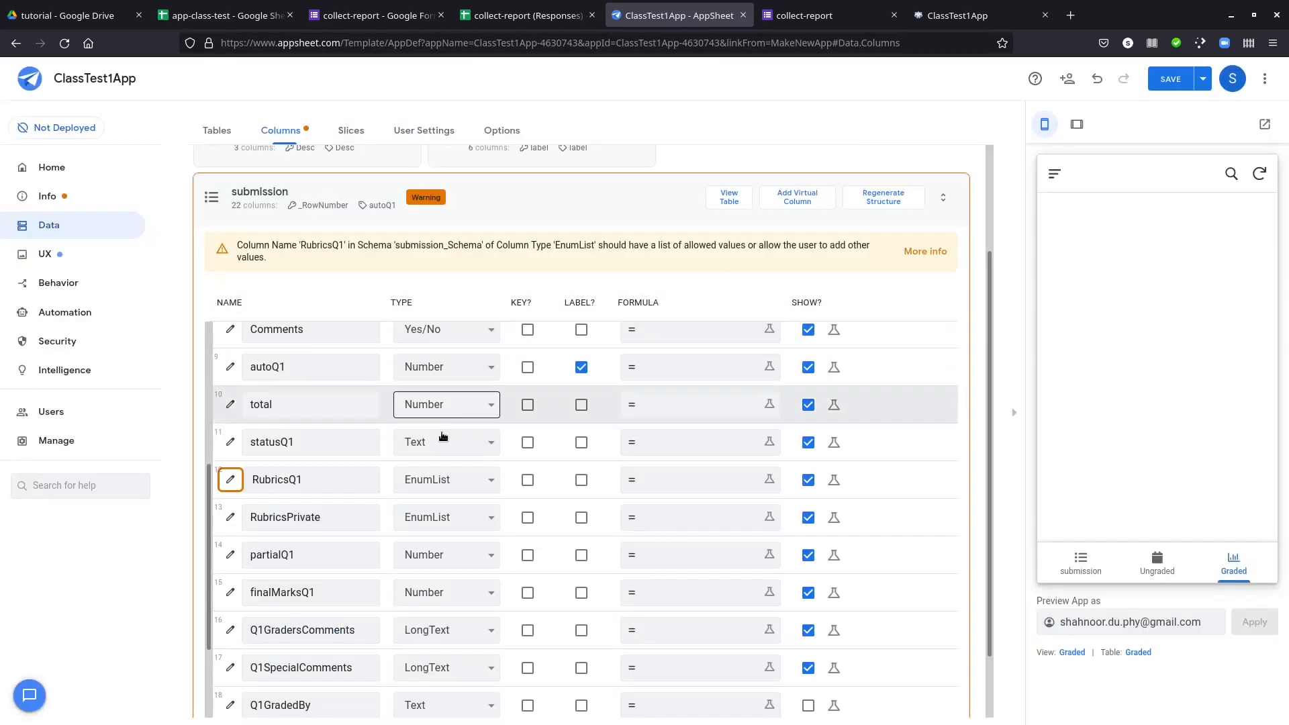
- Change the Q1GradersComments column to an EnumList that allows other values, with base type Ref referencing the Rubrics table
click(461, 630)
click(461, 473)
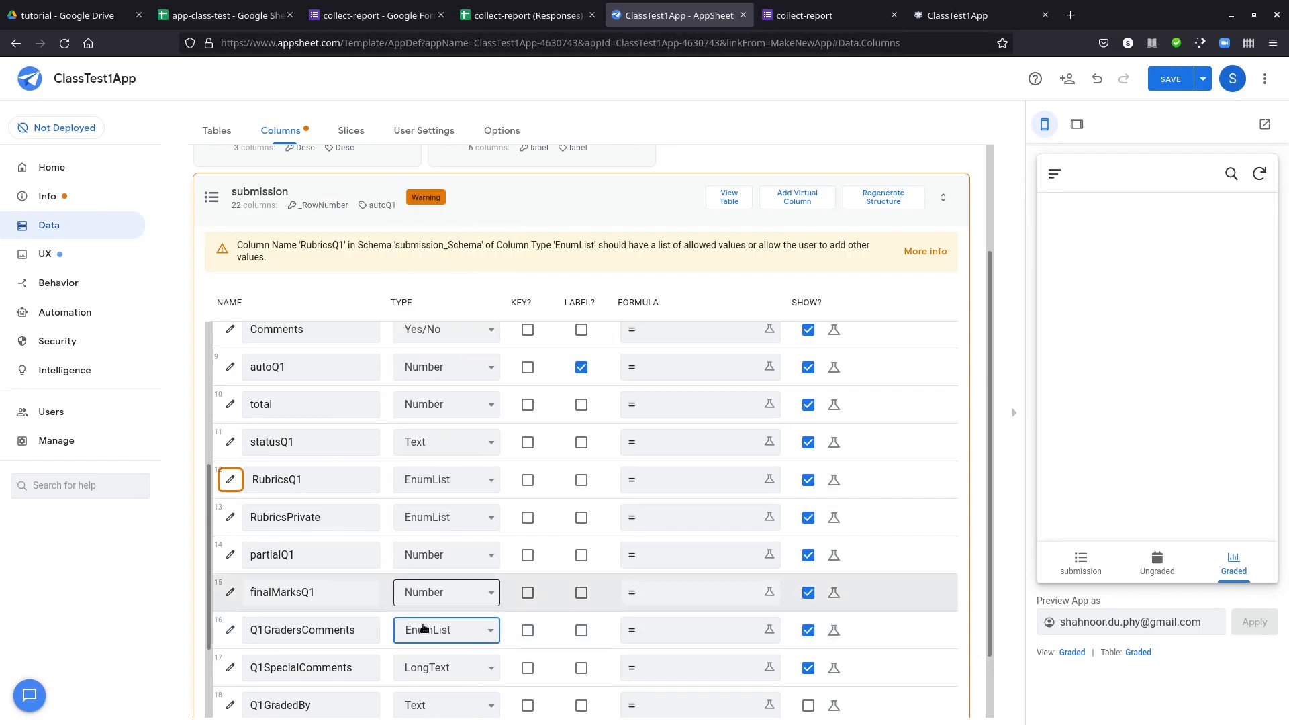
click(229, 629)
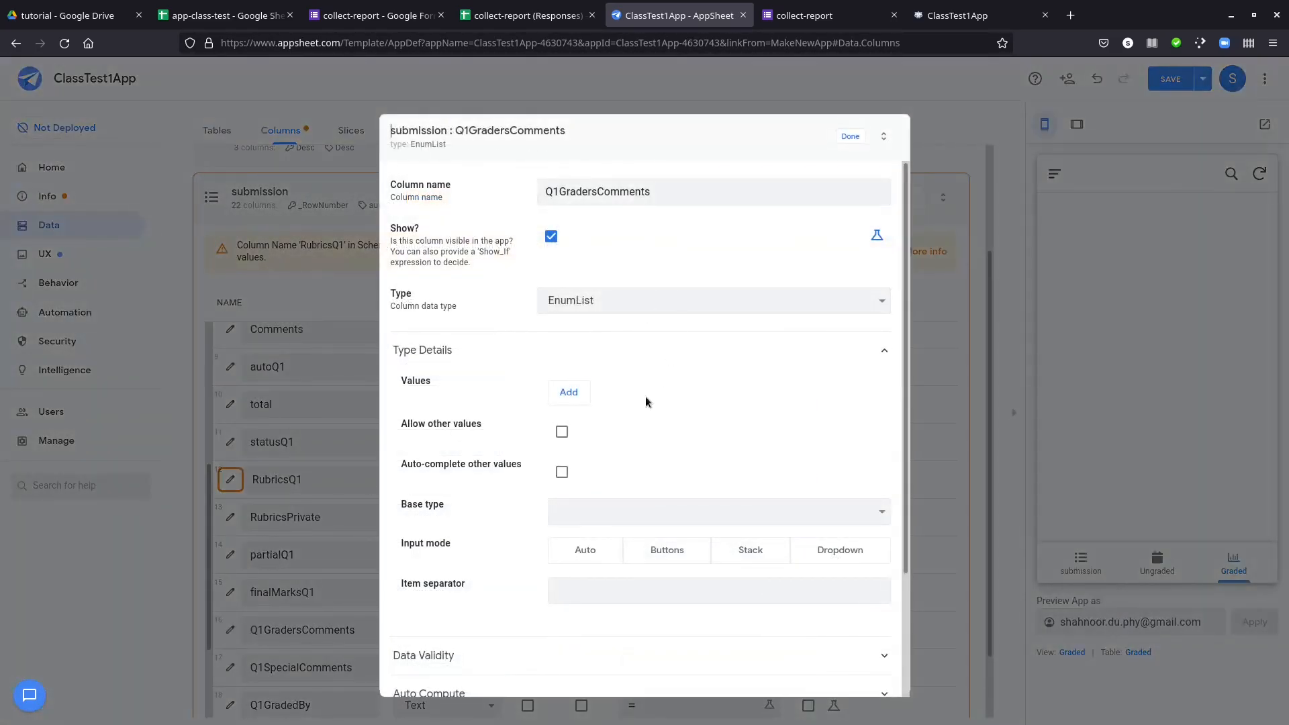
click(563, 432)
click(613, 501)
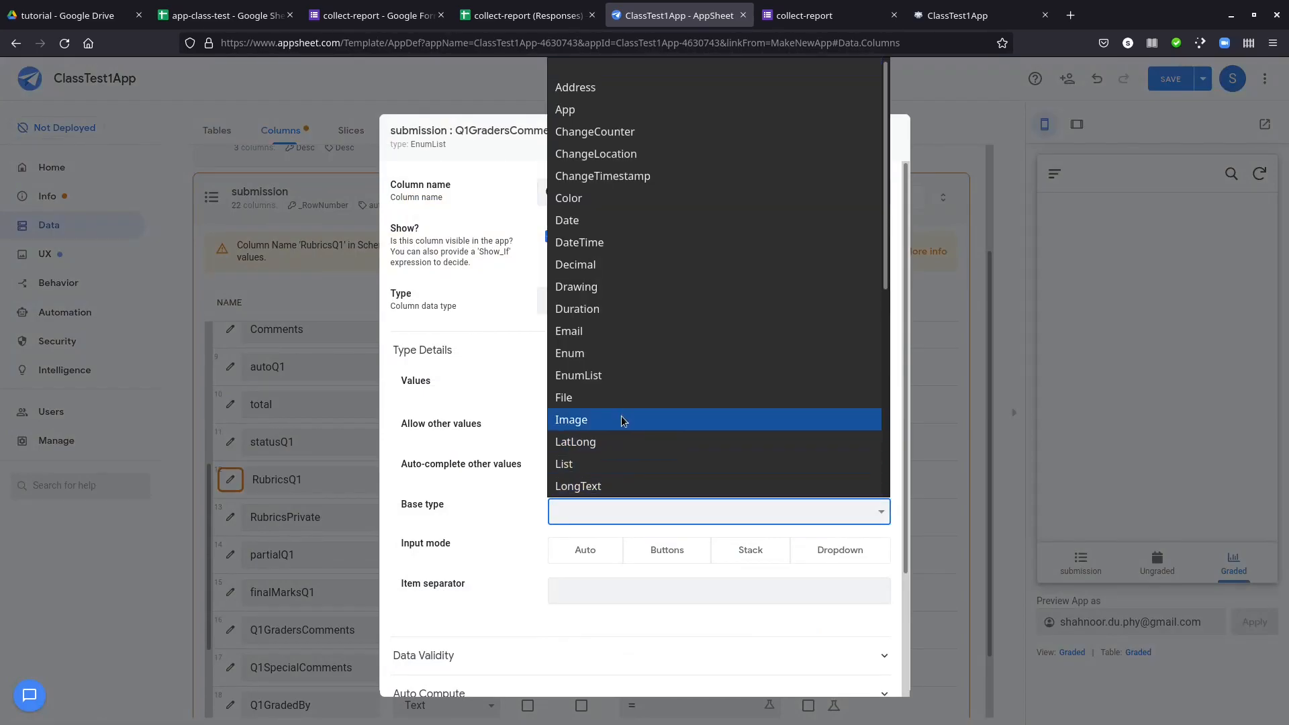
scroll(620, 424, down, 3)
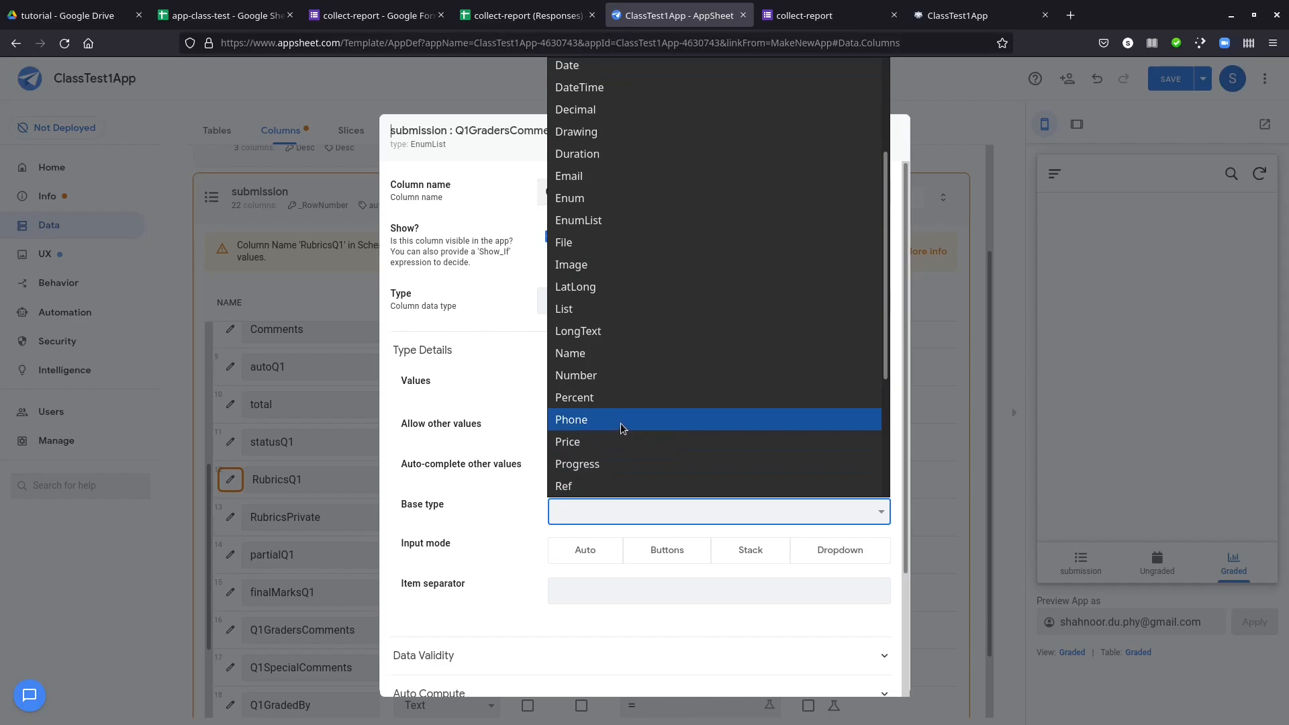
click(575, 486)
click(606, 595)
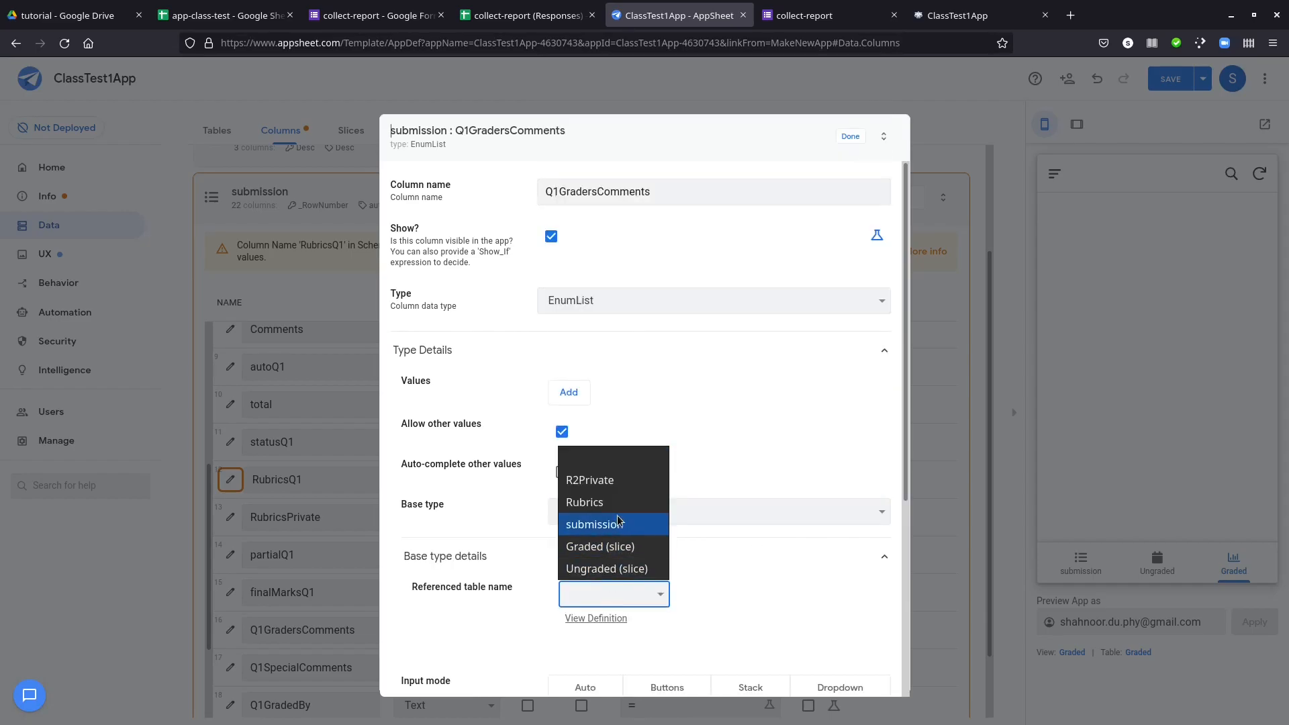
click(519, 509)
- Open the Valid If formula of Q1GradersComments and copy the CommentsQ1 header from the spreadsheet's Rubrics sheet
scroll(507, 537, down, 3)
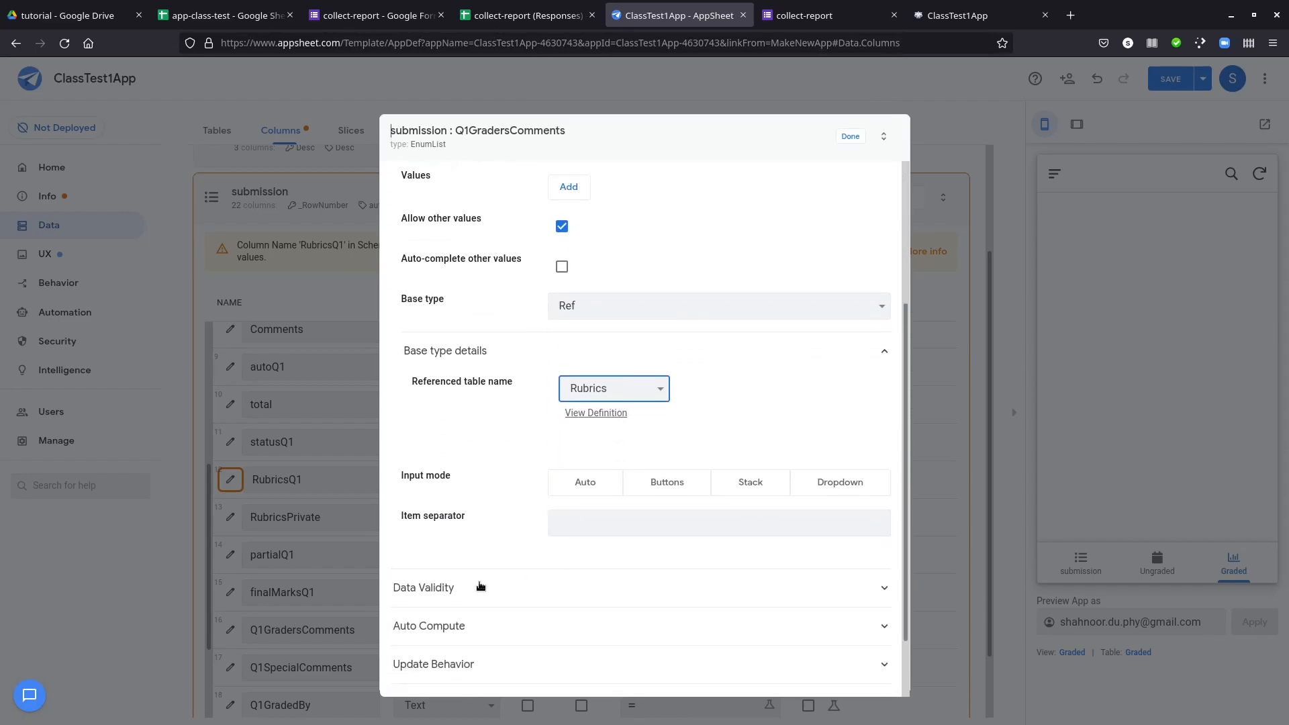
click(583, 624)
click(228, 14)
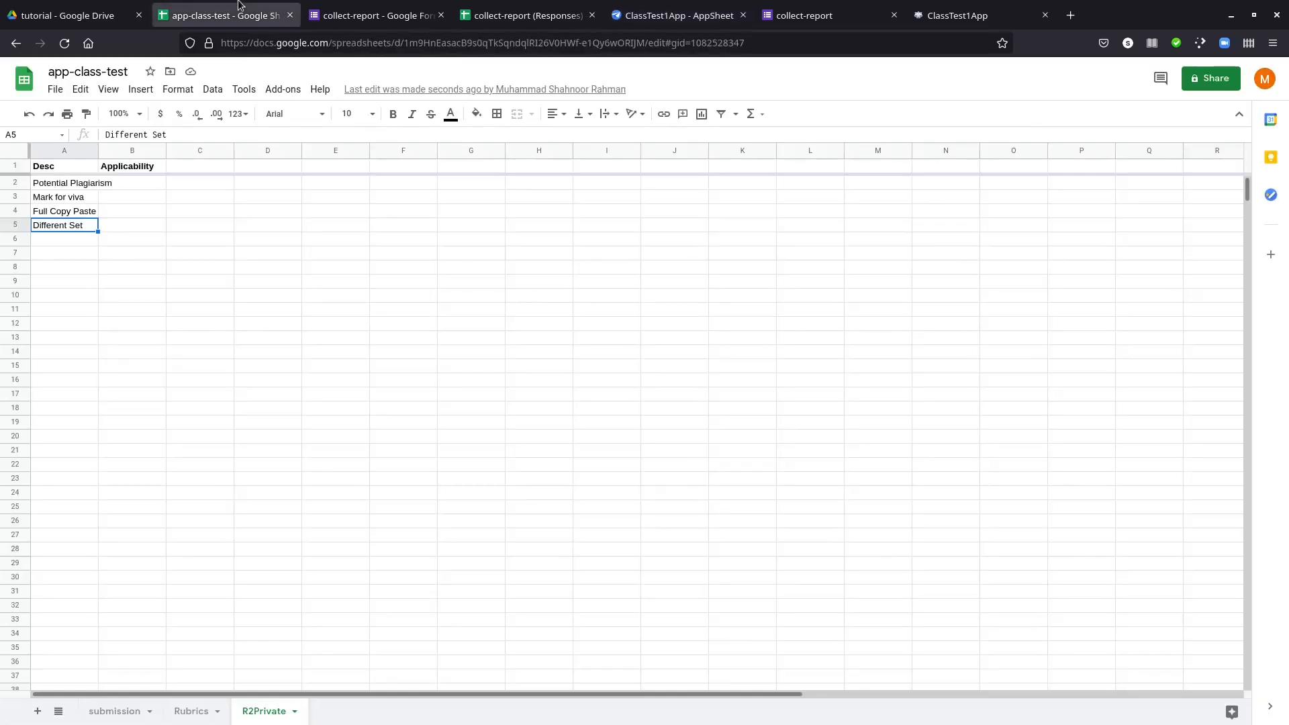
click(191, 711)
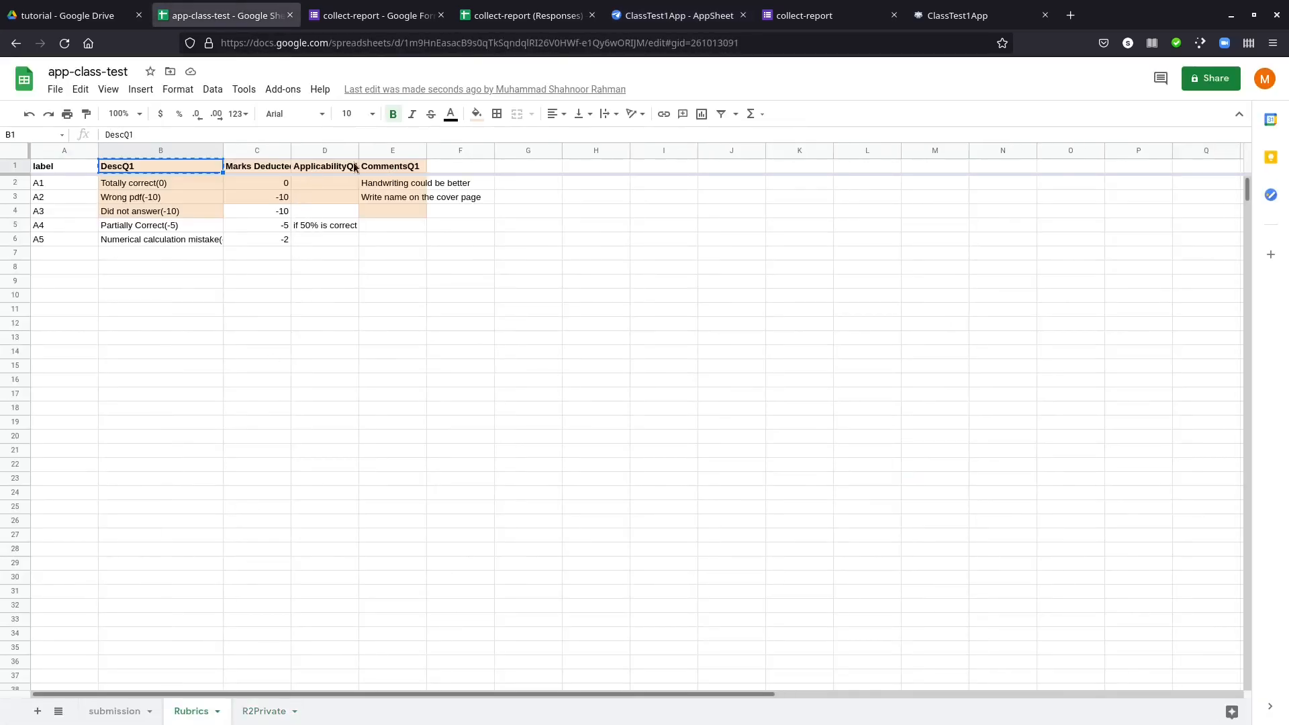
click(382, 169)
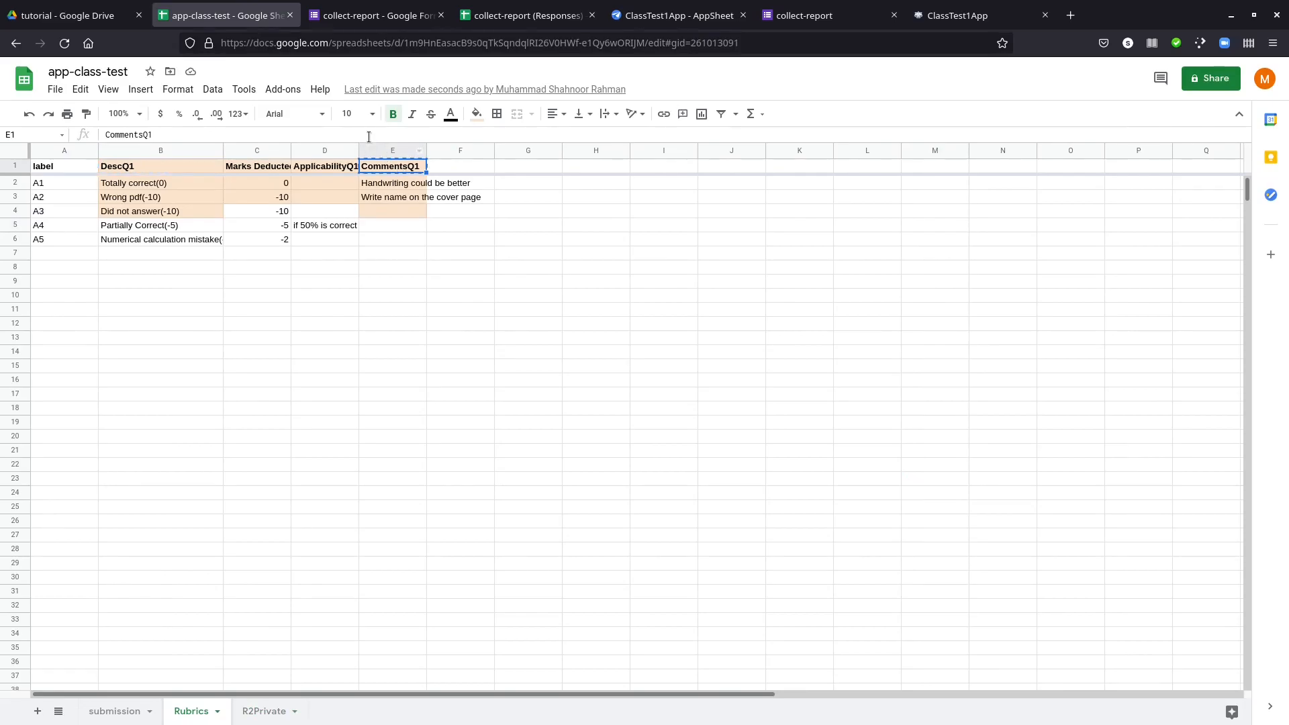
- Set the Valid If formula of Q1GradersComments to Rubrics[CommentsQ1], close the column definition, and save the app
click(679, 12)
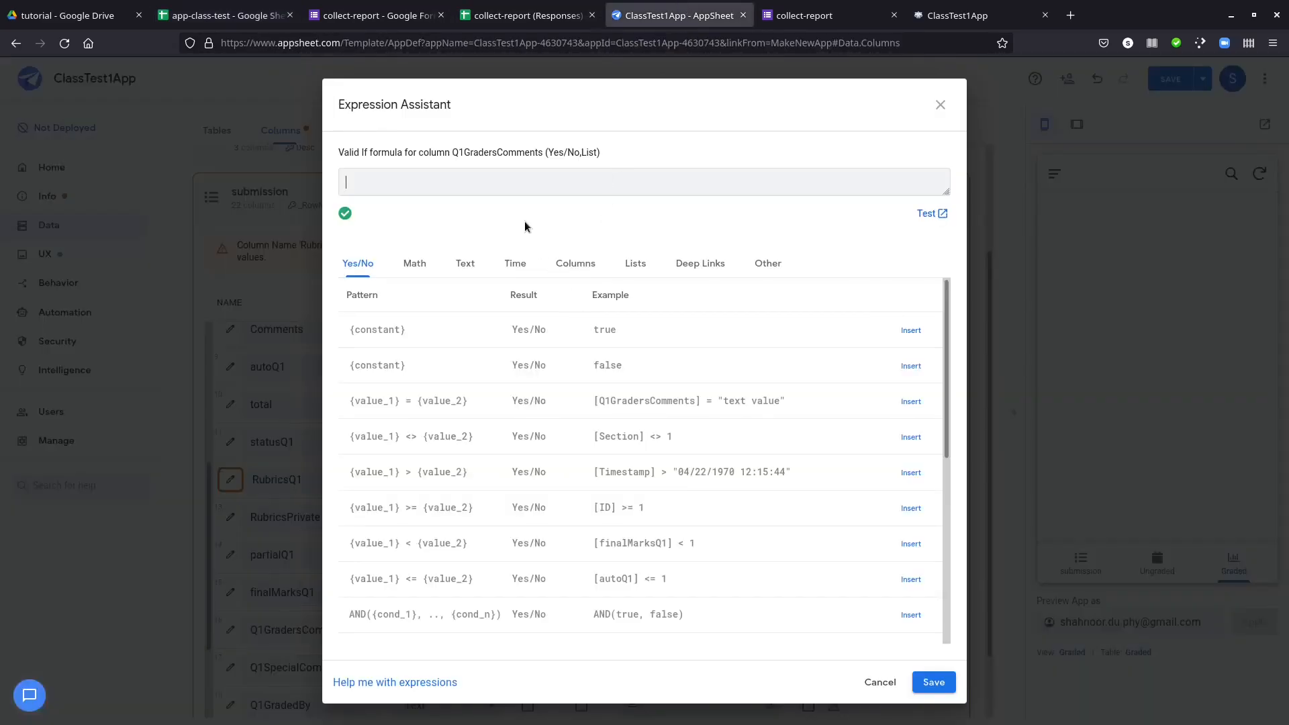
text(CommentsQ1)
key(Home)
text(Rubrics[)
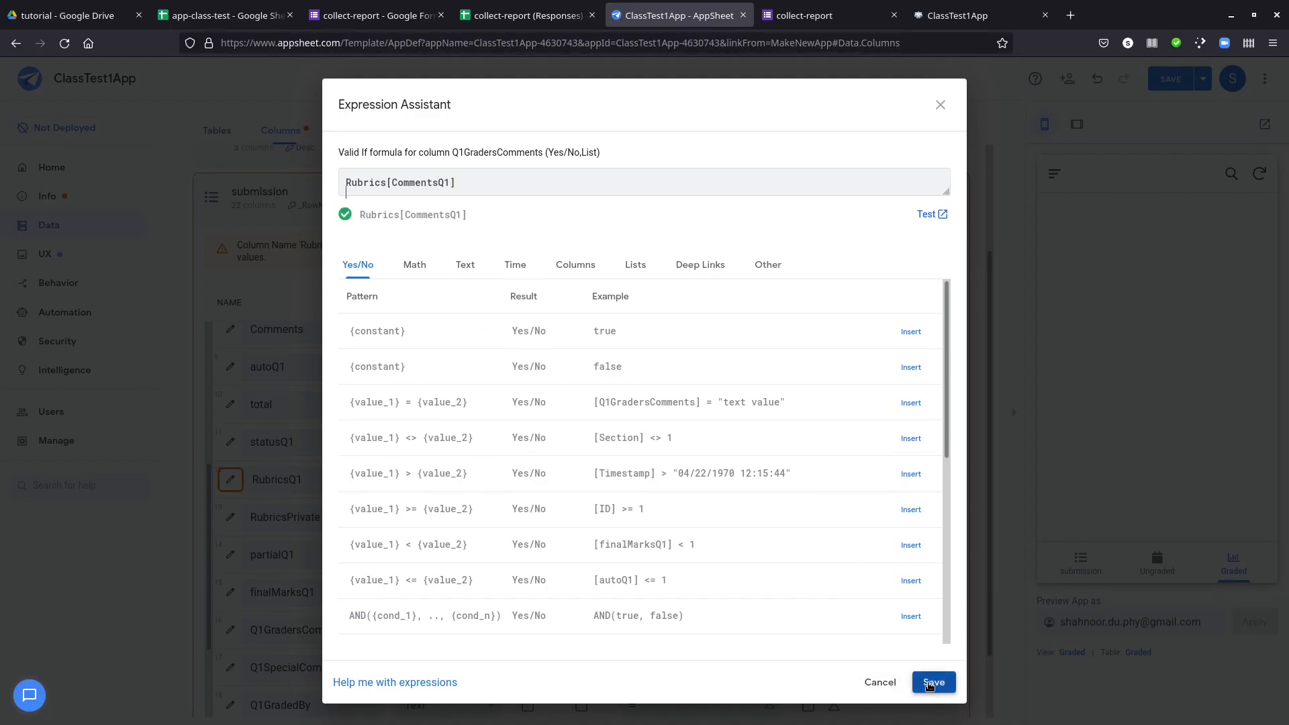
click(930, 685)
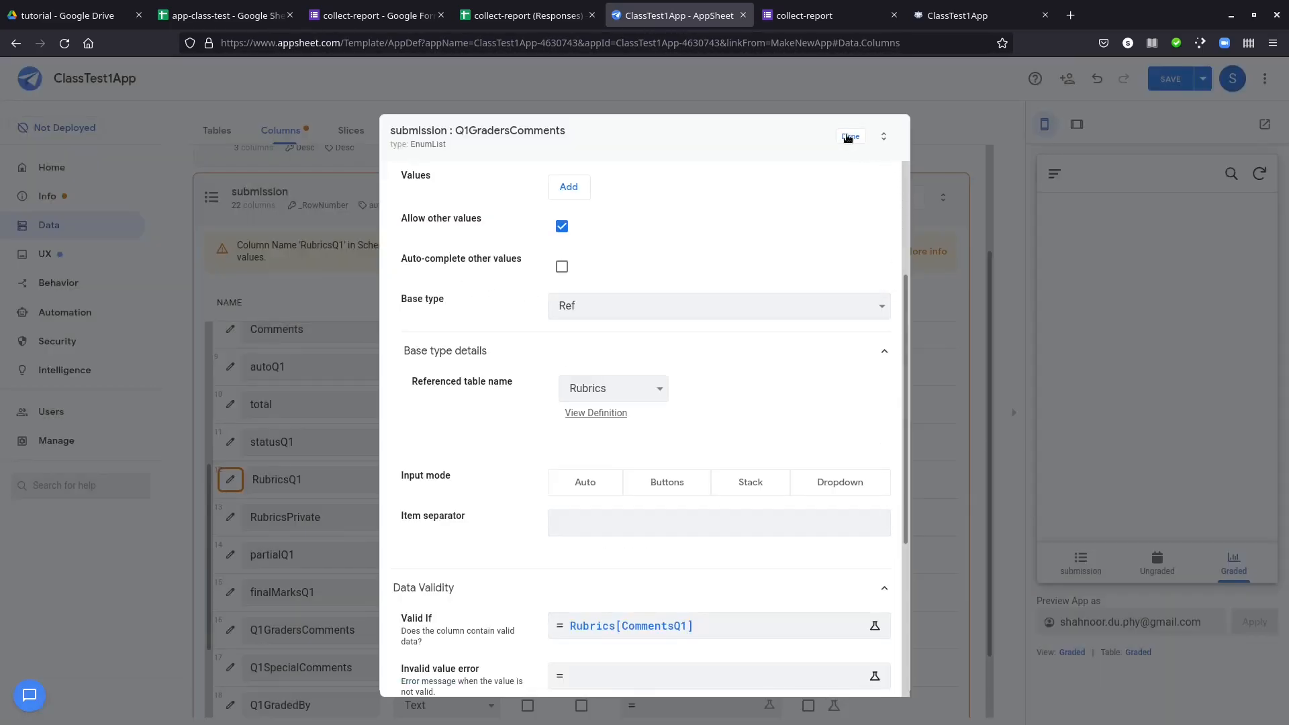
click(850, 137)
click(1166, 77)
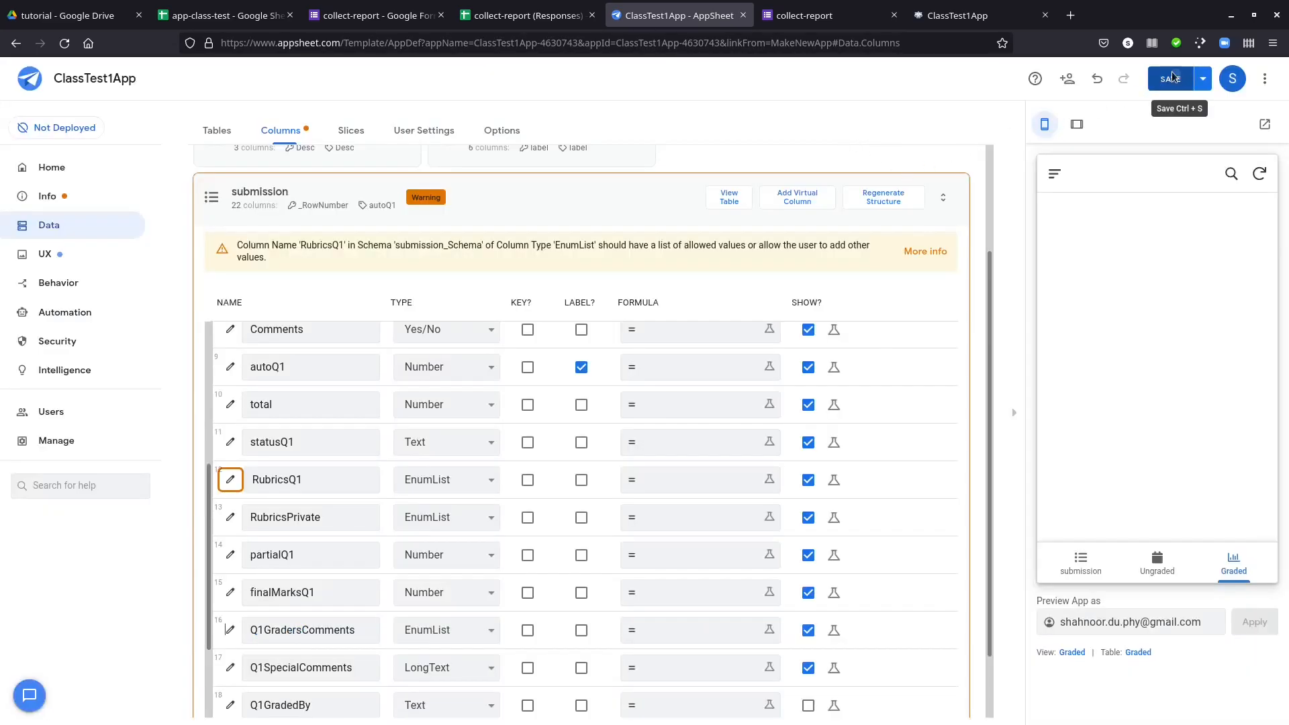
- Switch to the running ClassTest1App and open the submission in the Graded view for editing
click(967, 14)
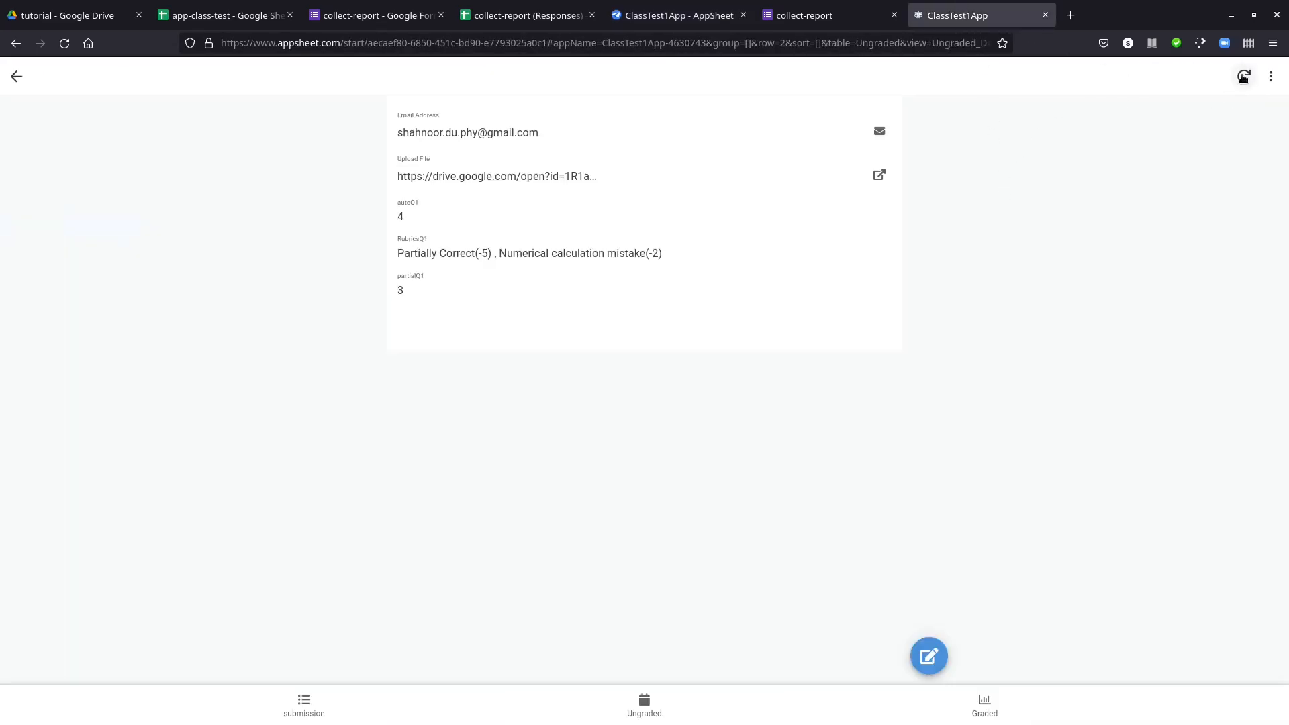
click(652, 710)
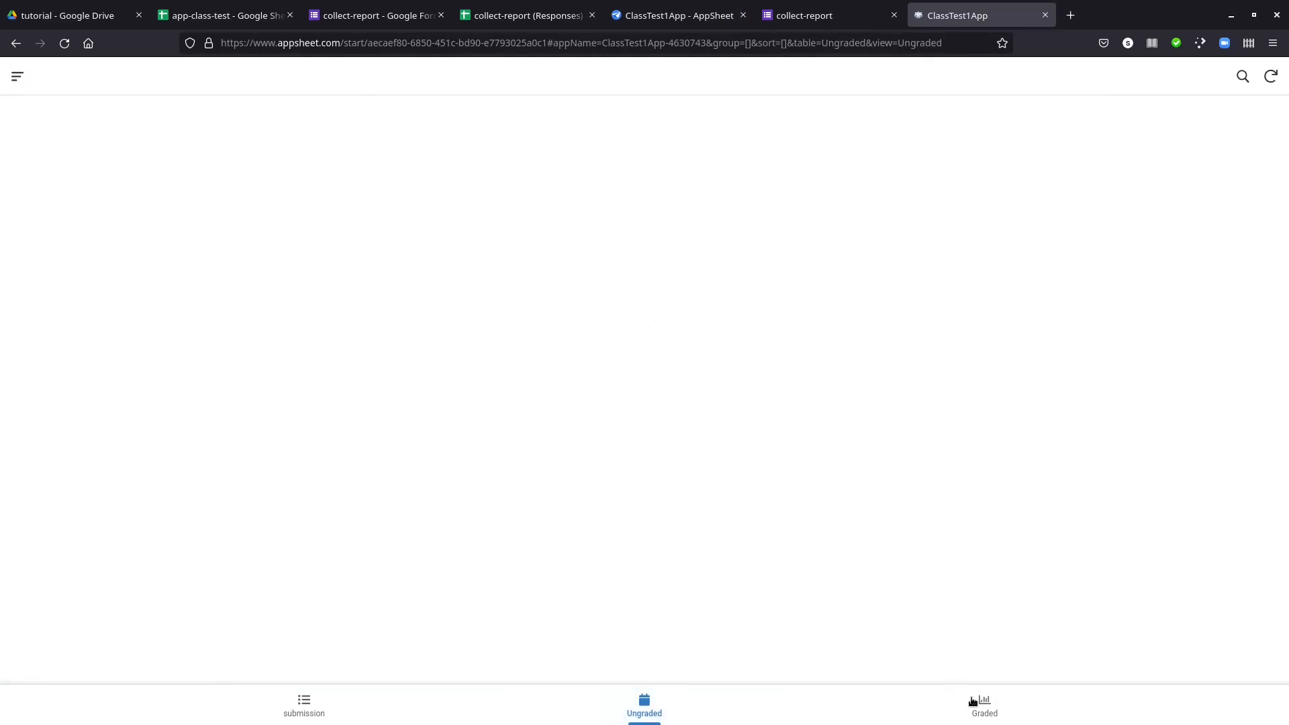
click(974, 700)
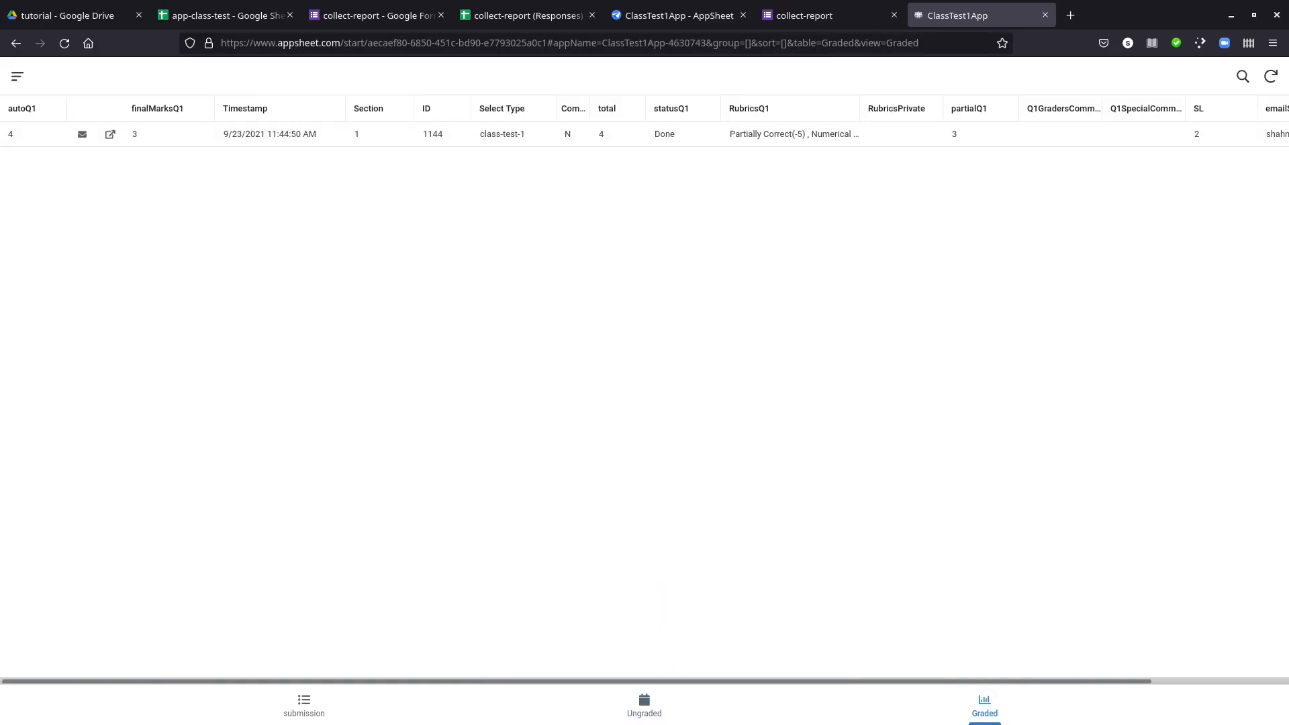
click(788, 134)
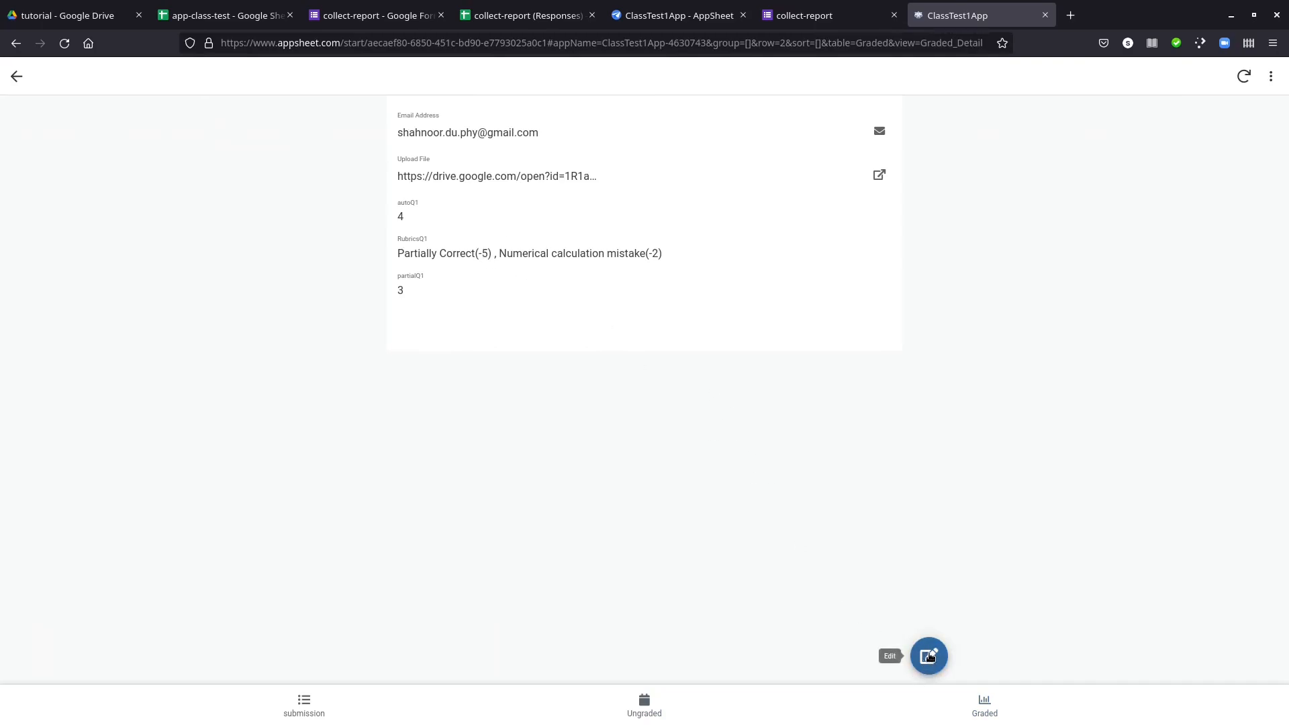
click(929, 656)
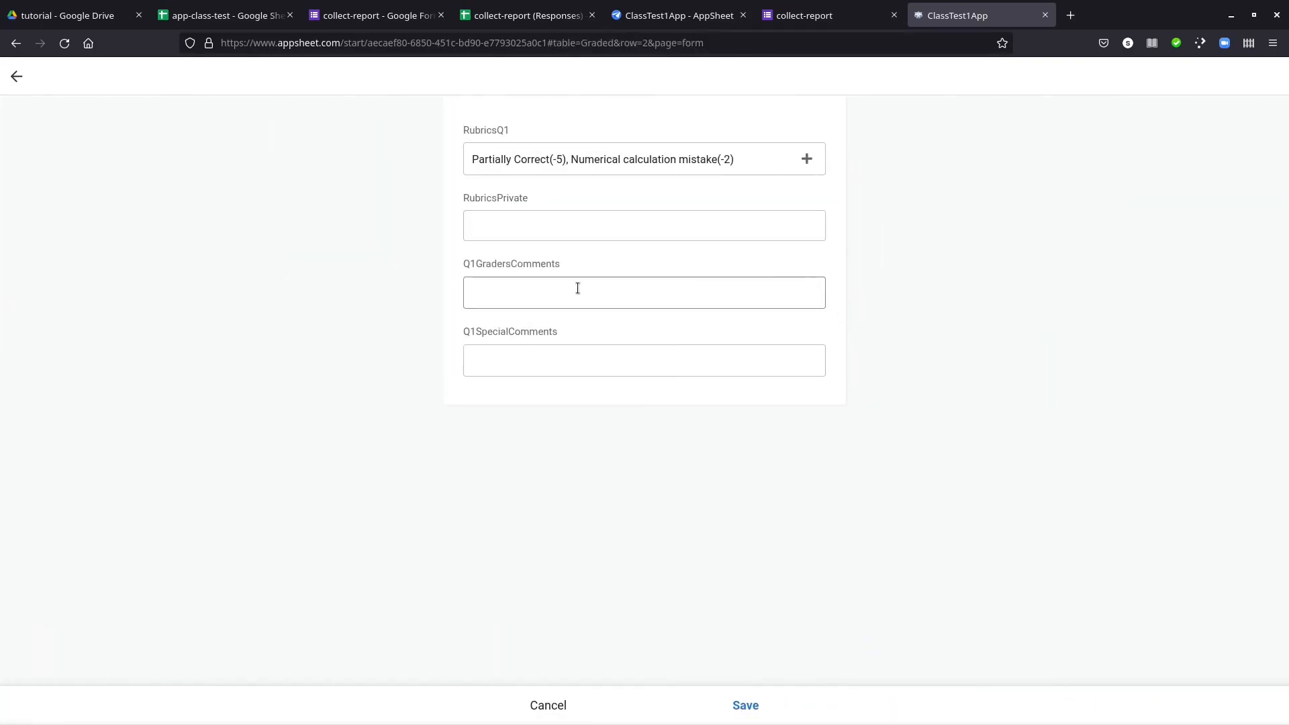
- Check whether the RubricsPrivate, Q1GradersComments and Q1SpecialComments fields of the form offer selection lists
click(561, 302)
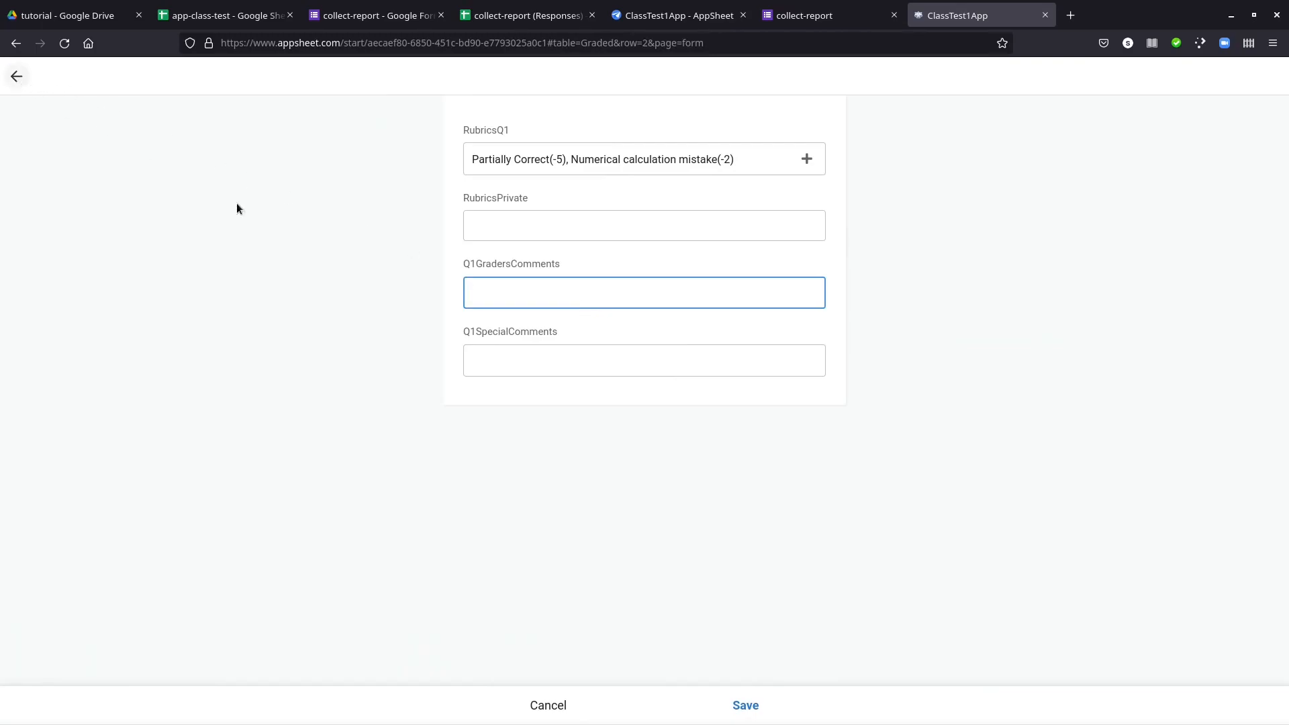
click(522, 351)
click(512, 288)
click(540, 232)
click(539, 283)
- Leave the form, let the app sync, and reopen the graded submission for editing
click(21, 76)
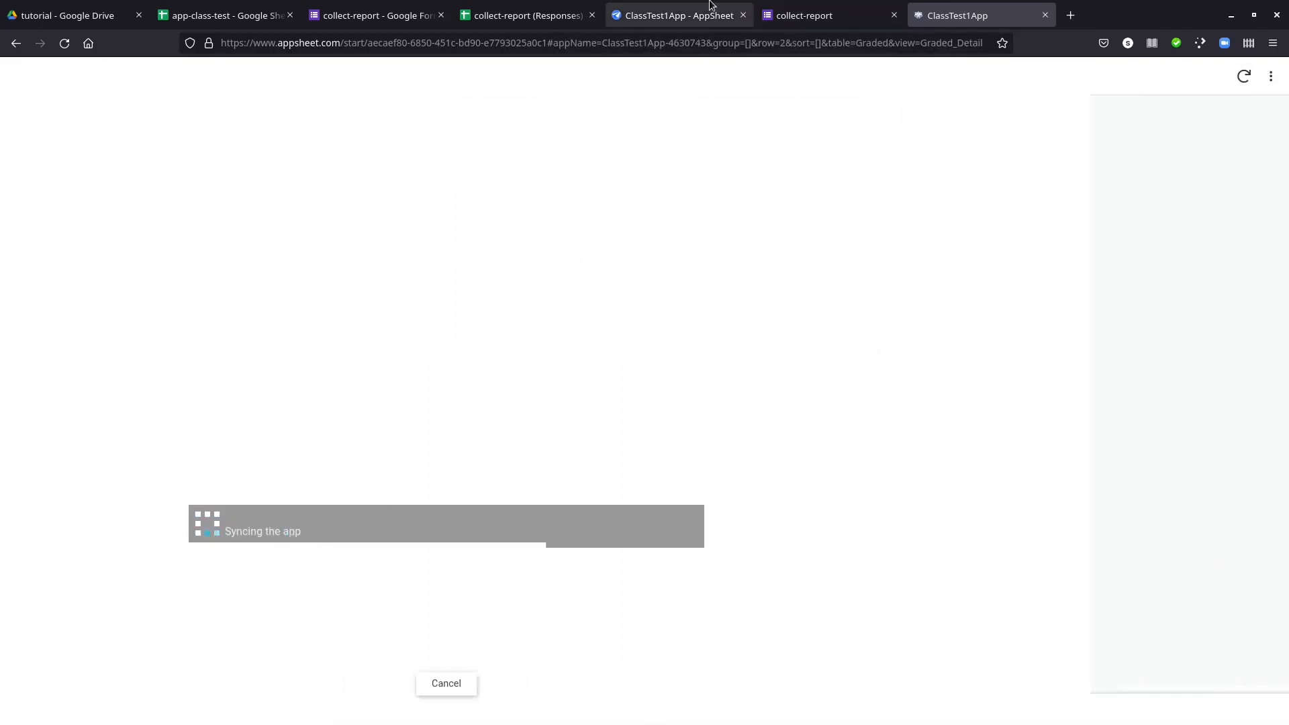
click(927, 653)
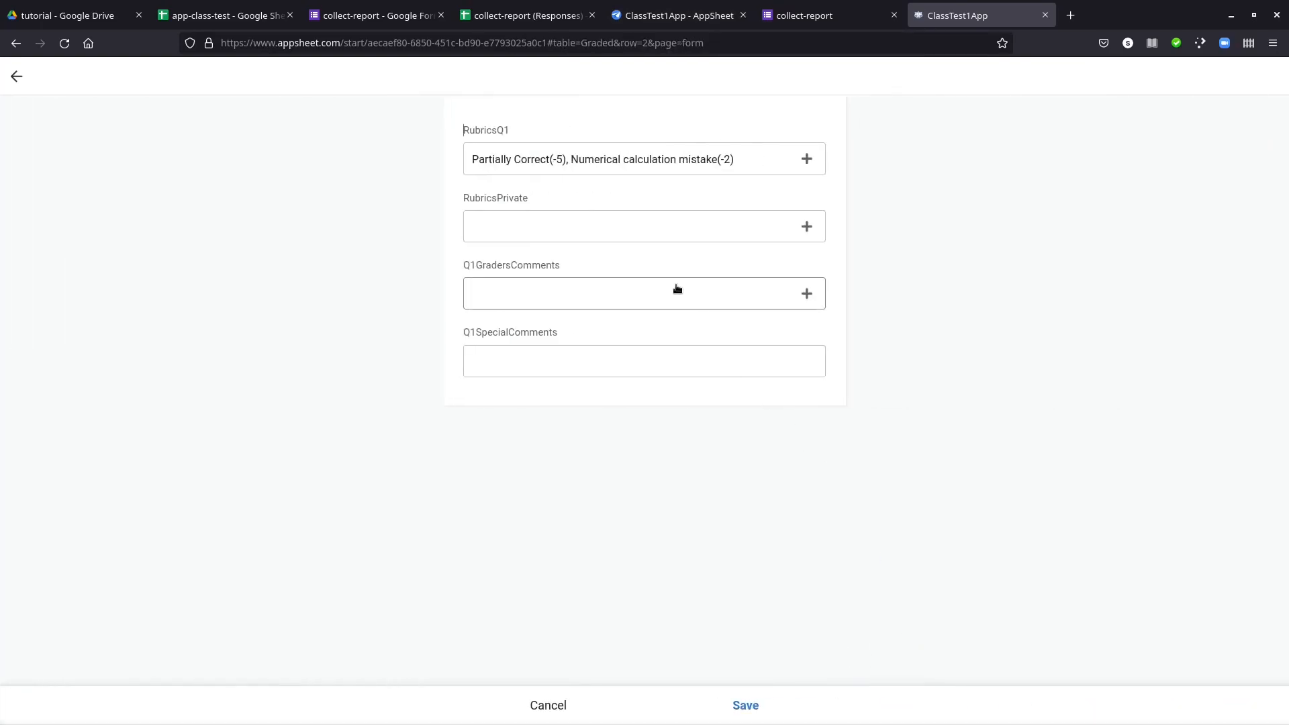
- Look at the options offered for RubricsPrivate, close the list, and reopen the graded submission's form
click(655, 238)
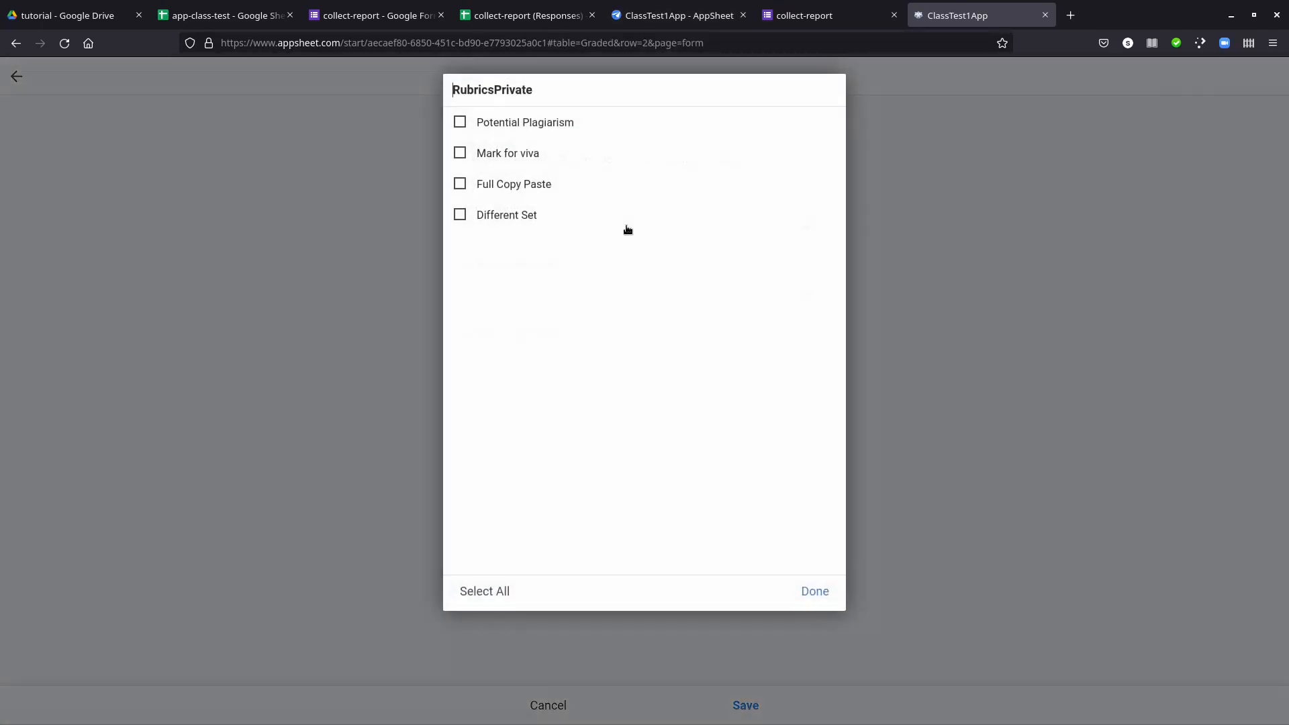
click(397, 270)
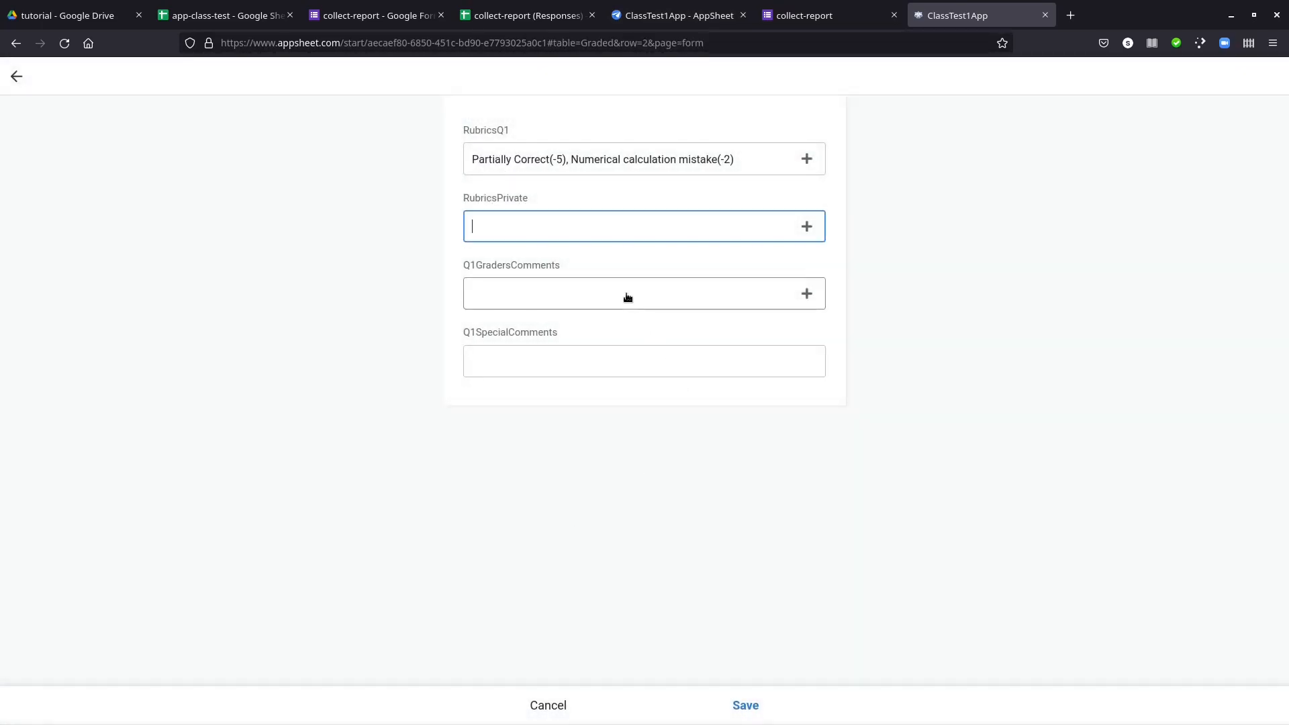
click(16, 76)
click(929, 656)
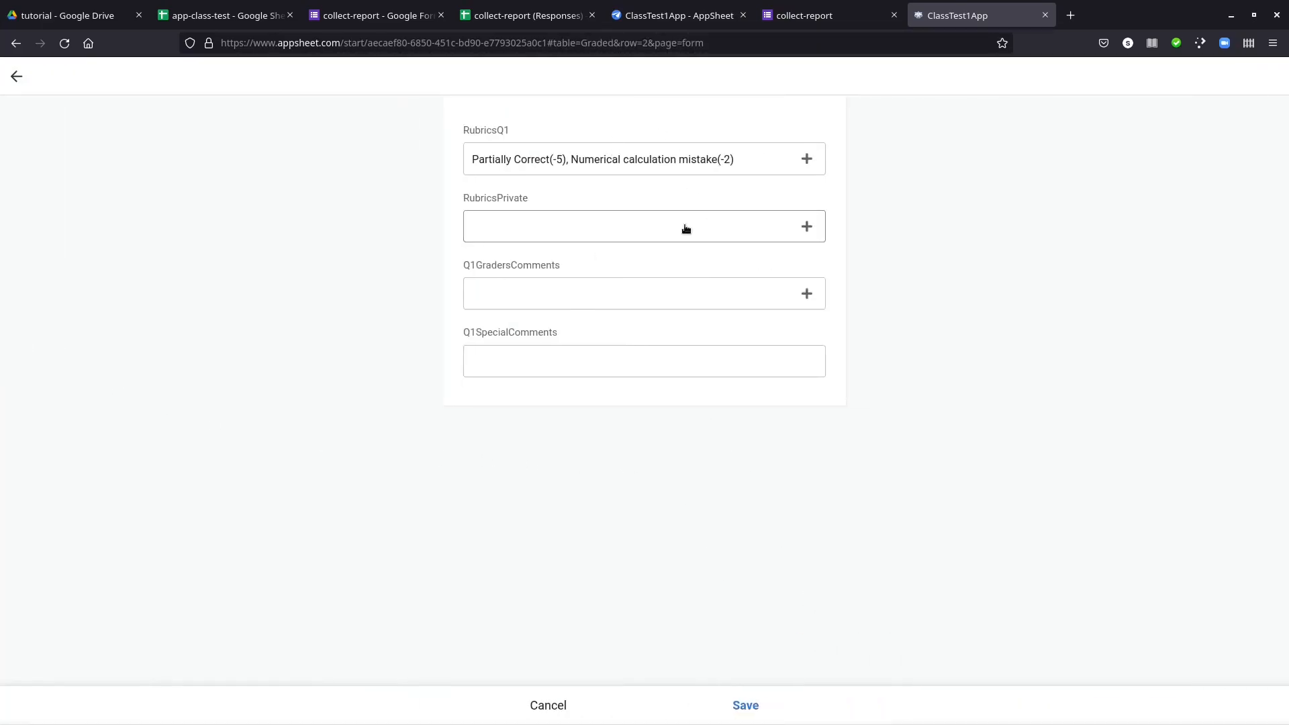
- Select "Handwriting could be better" for Q1GradersComments and save the submission
click(671, 295)
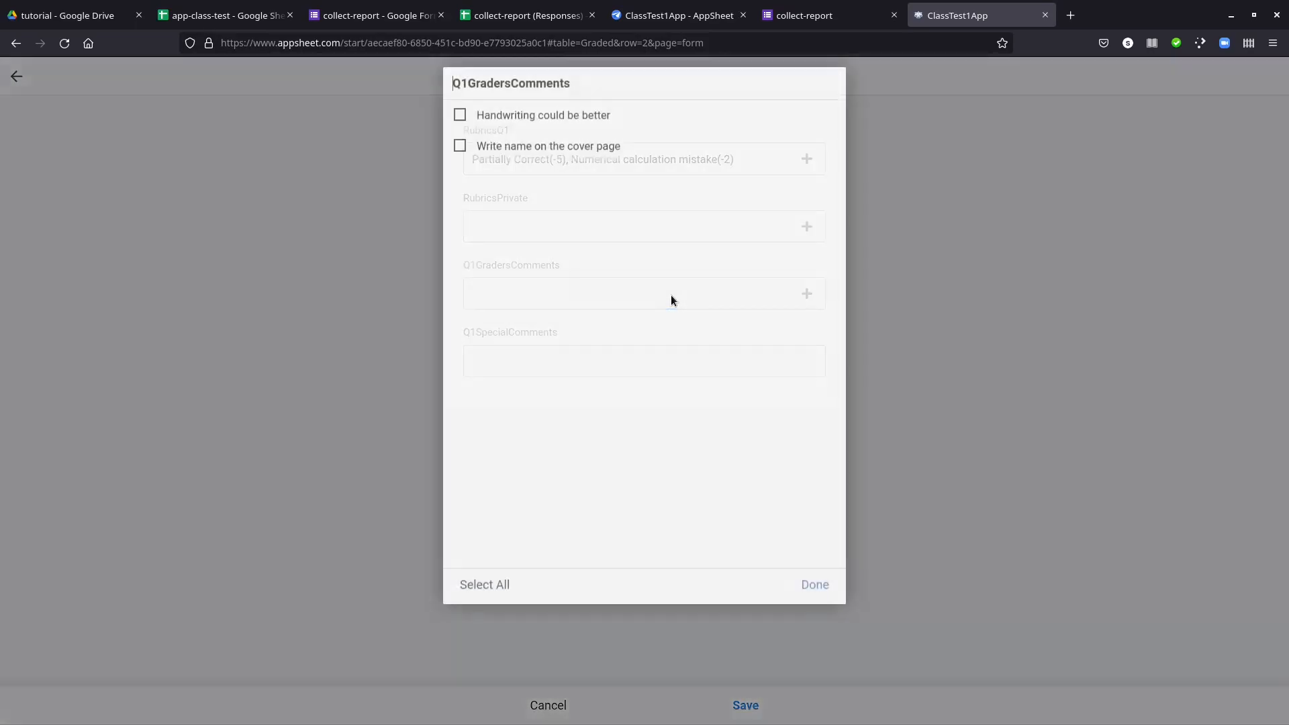
click(532, 123)
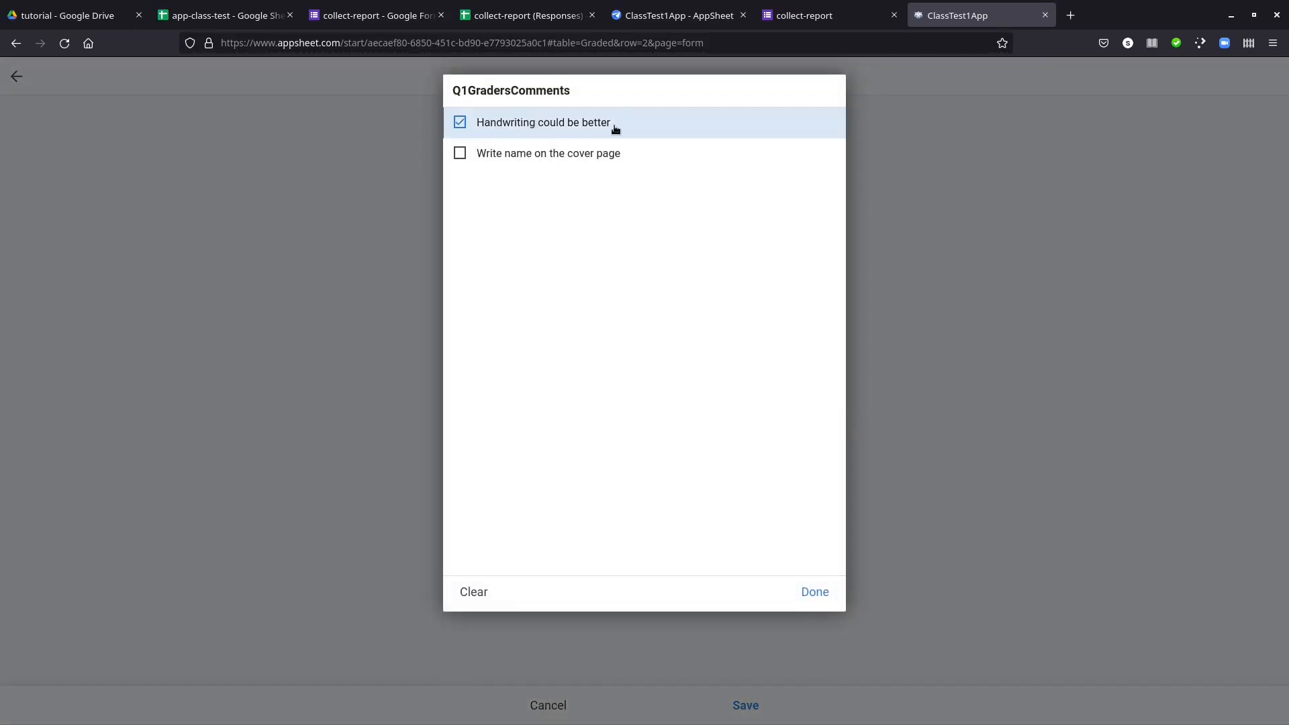
click(814, 592)
click(746, 705)
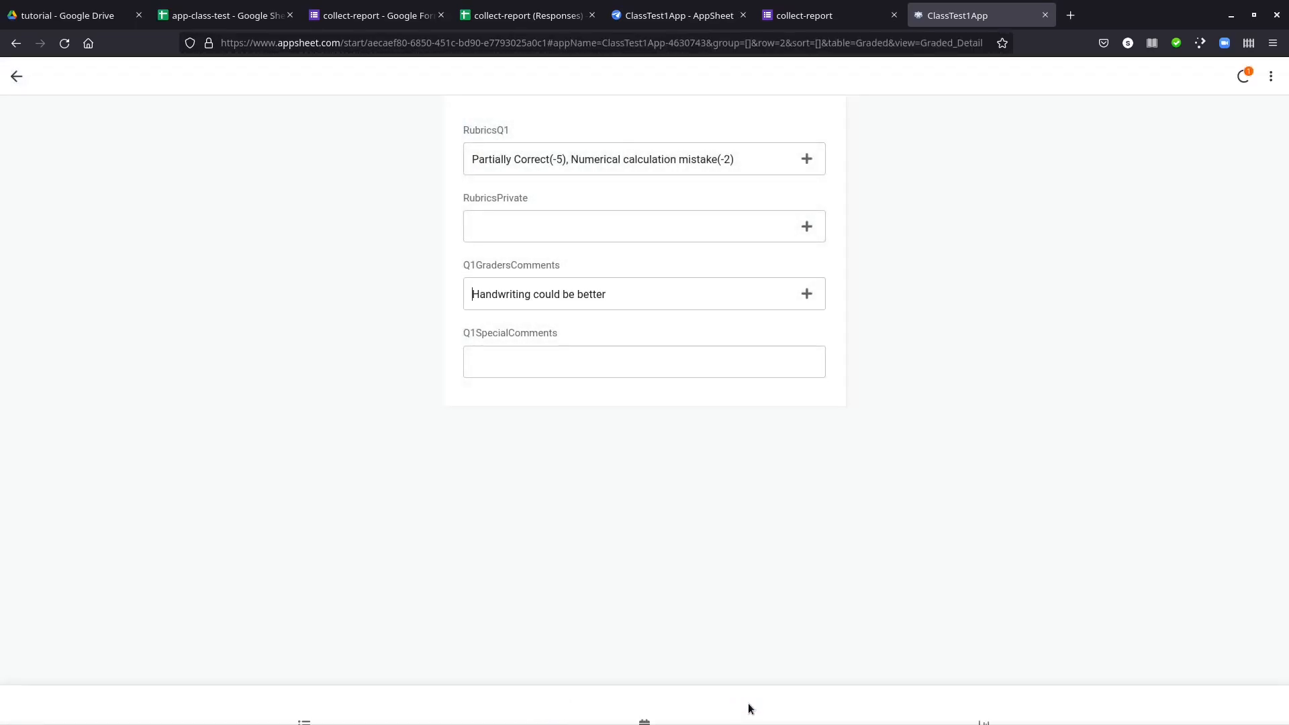
- Check the Q1GradersComments entry in row 2 of the submission sheet in the app-class-test spreadsheet
click(245, 17)
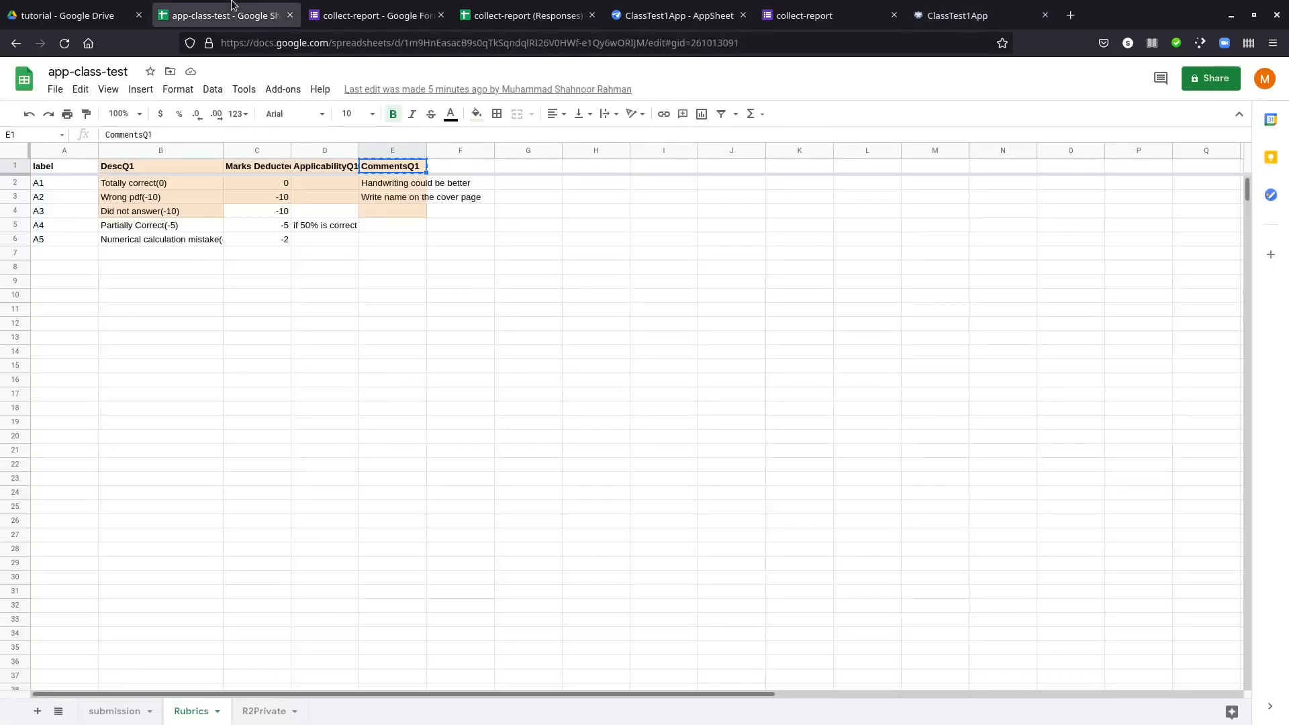
click(135, 710)
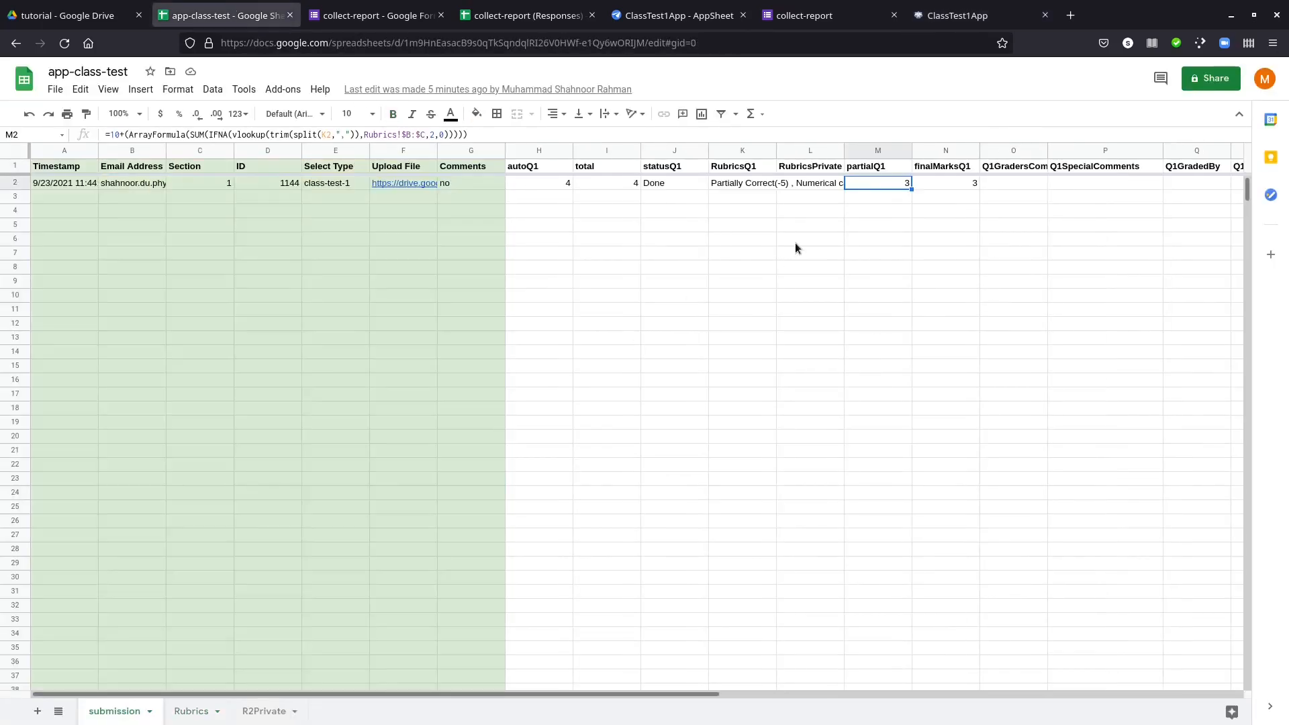
click(1014, 182)
click(1074, 186)
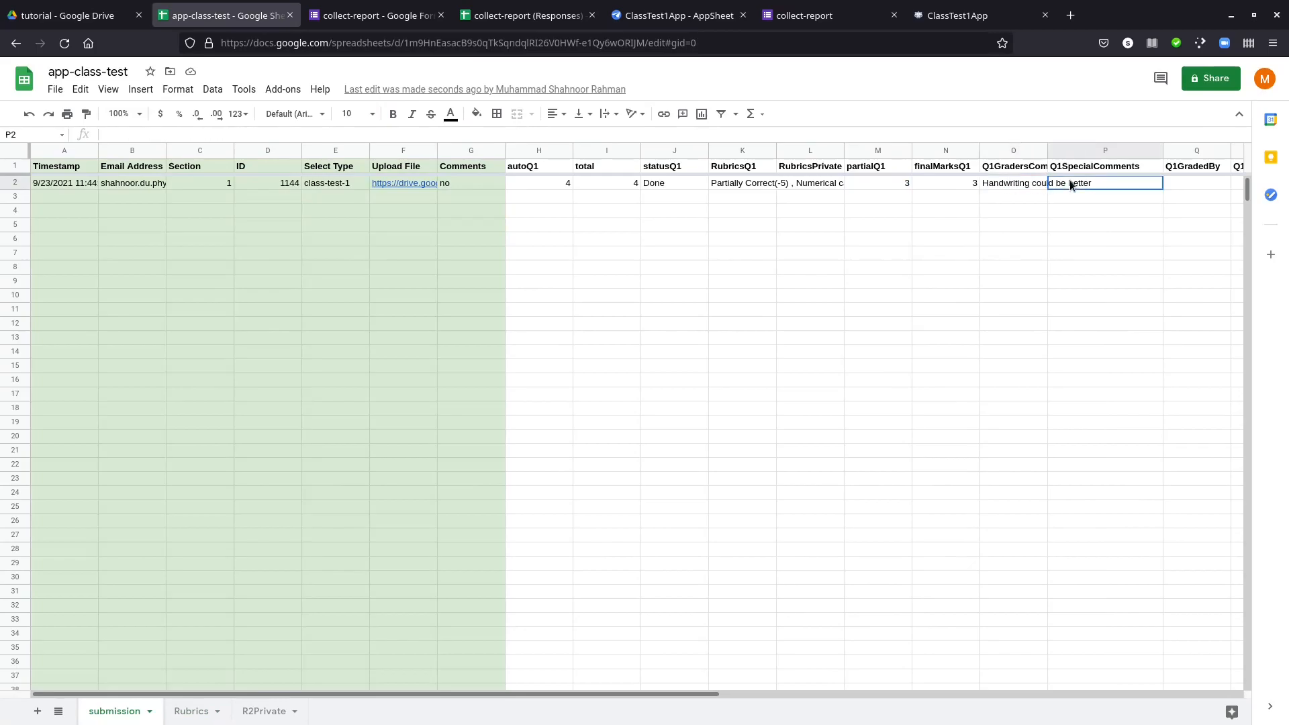
- Back in the running ClassTest1App, edit the submission to enter "think critically" as Q1SpecialComments and save it
click(914, 7)
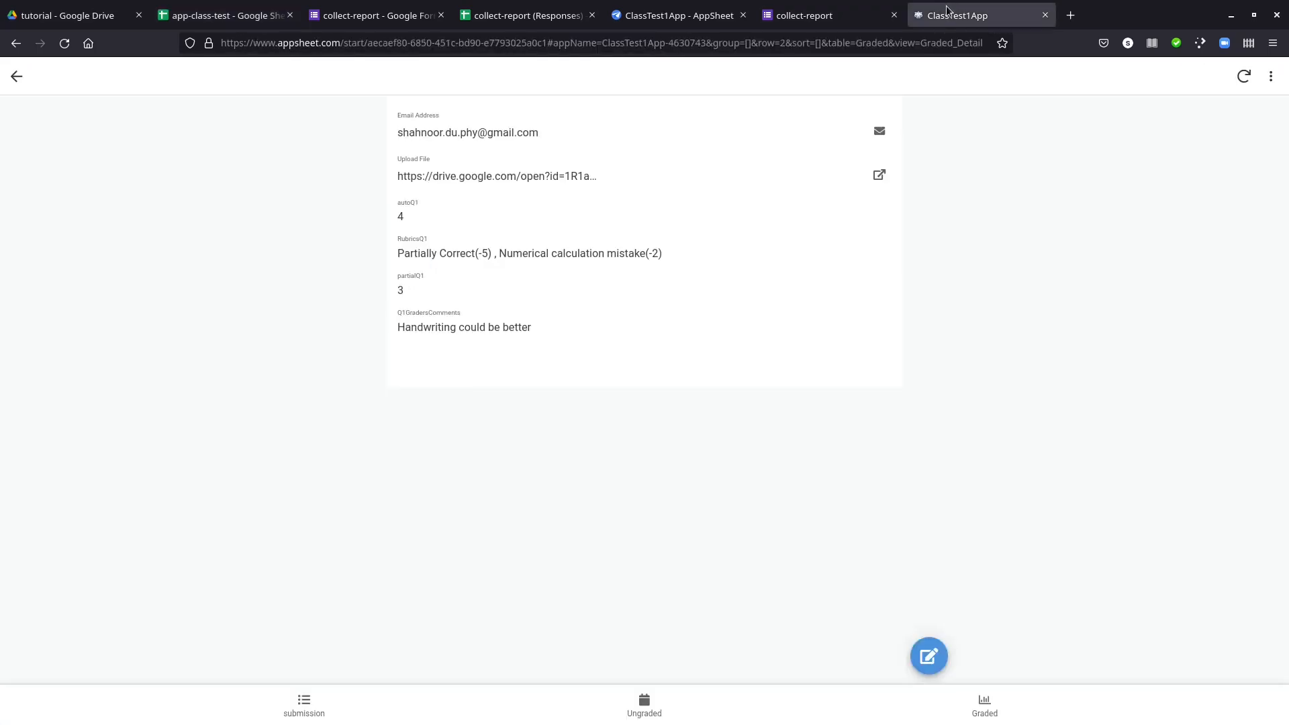
click(926, 656)
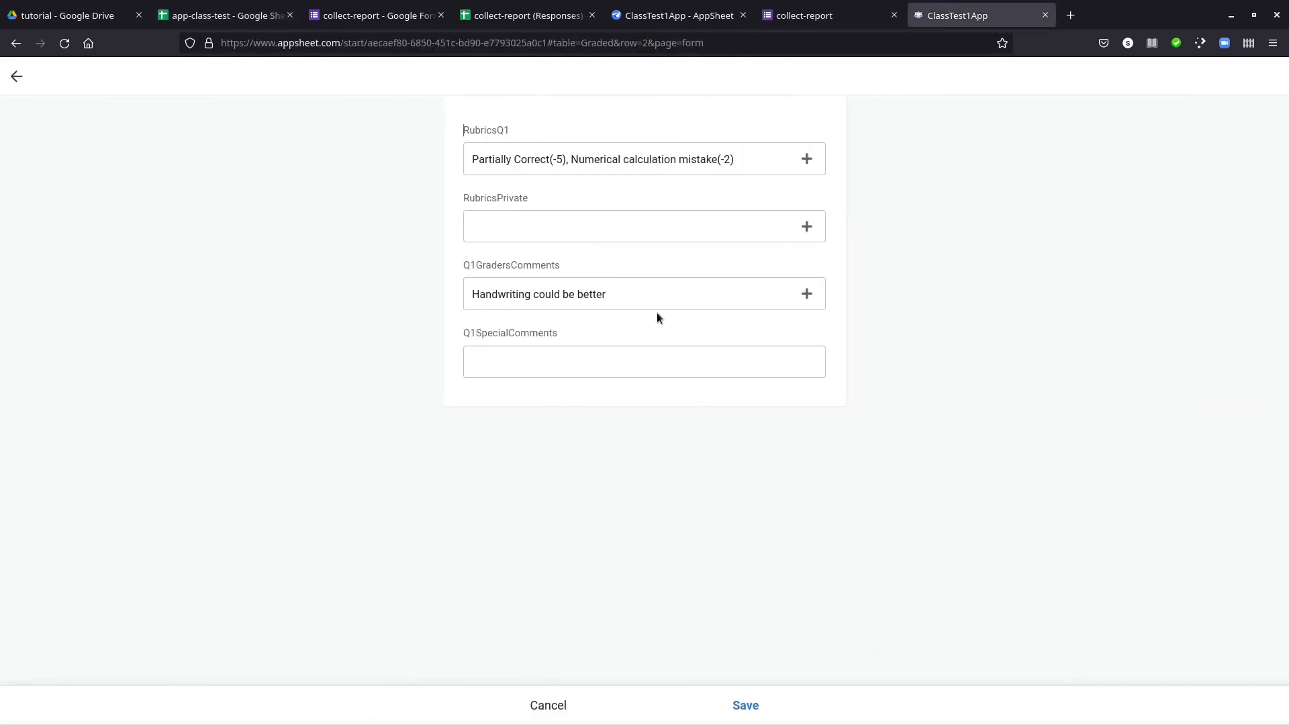
click(651, 295)
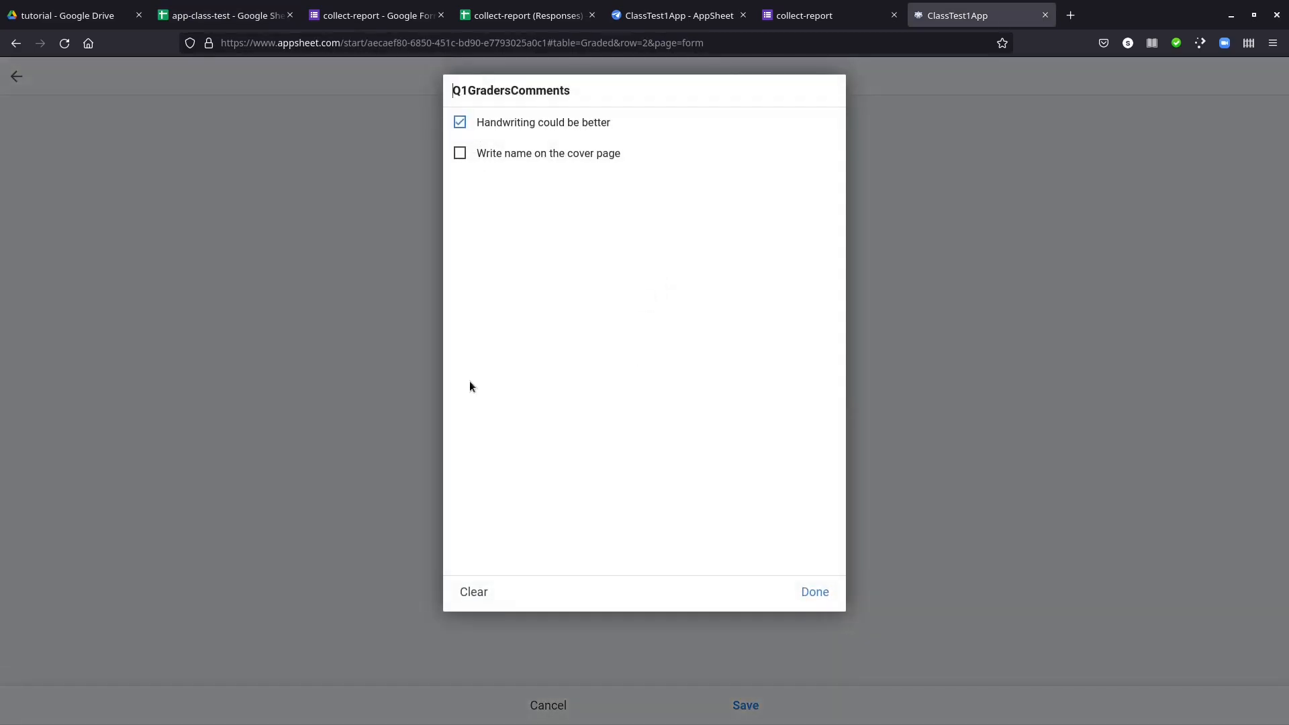
click(448, 373)
click(523, 368)
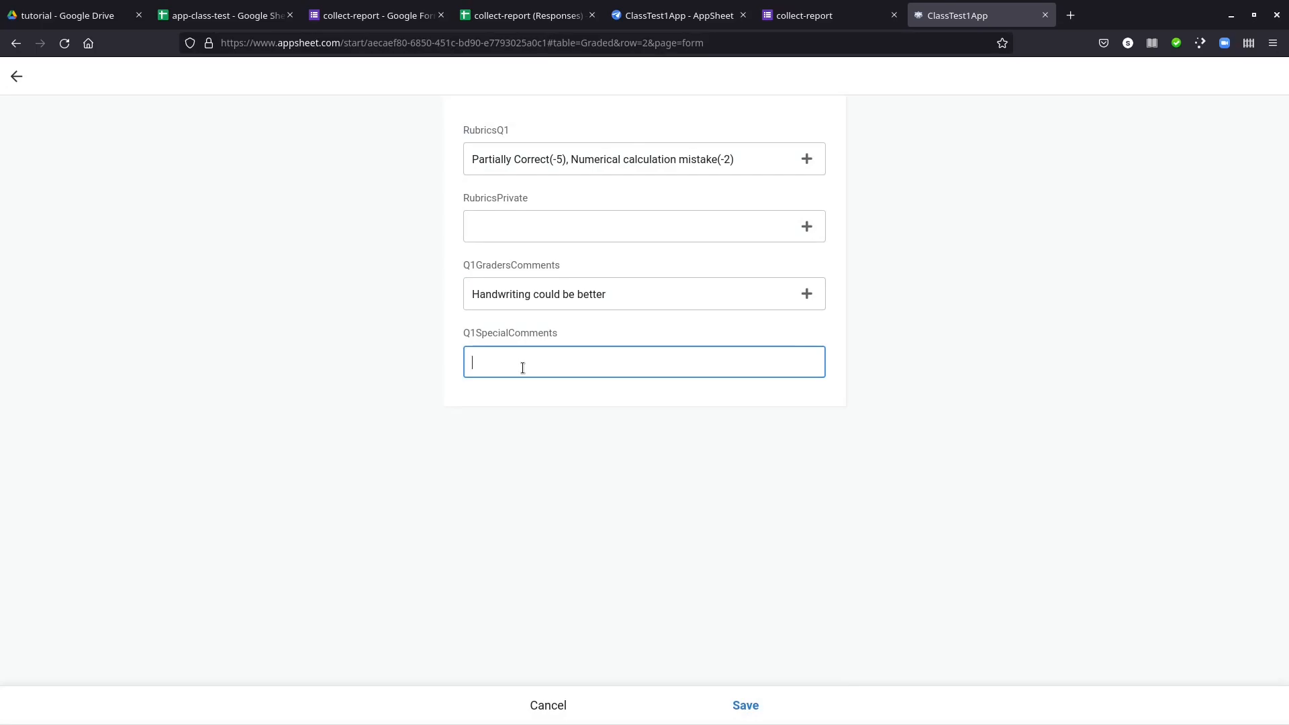
text(thn)
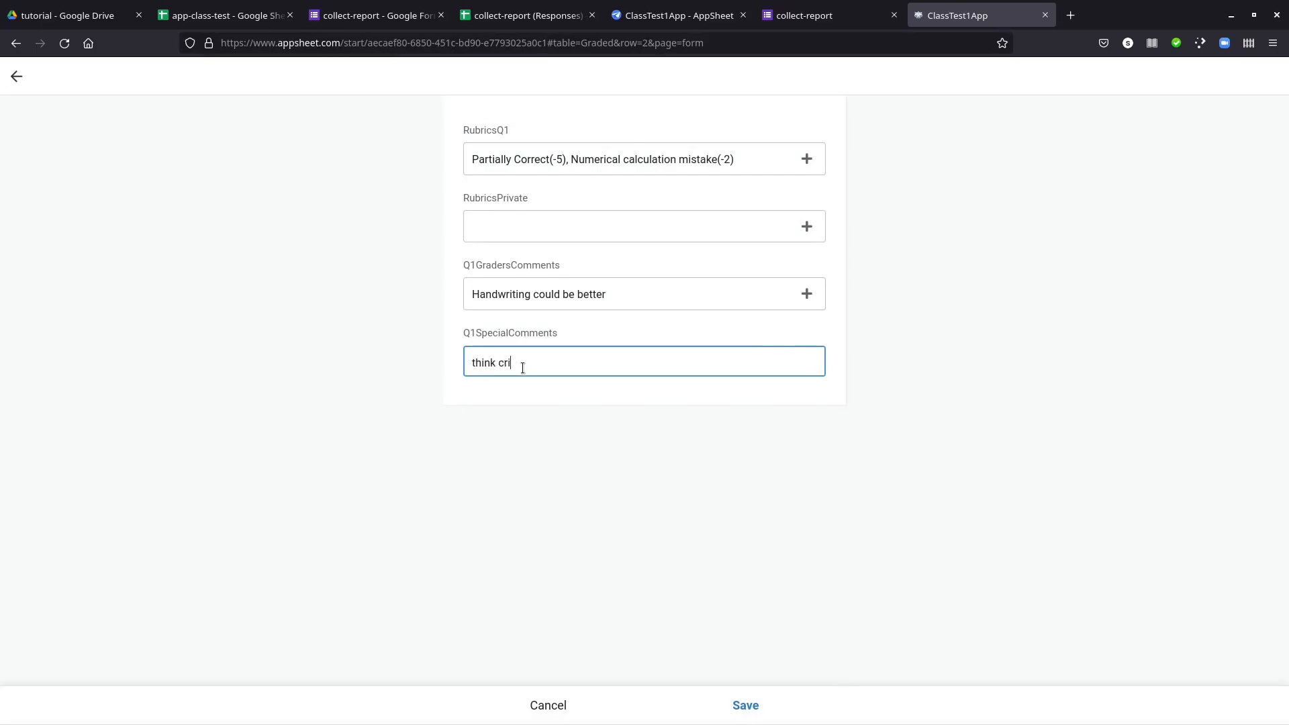
click(743, 704)
- Examine the Q1SpecialComments, Q1GradedBy, Q1Date and Q1Time cells of the graded row in the app-class-test submission sheet
click(205, 16)
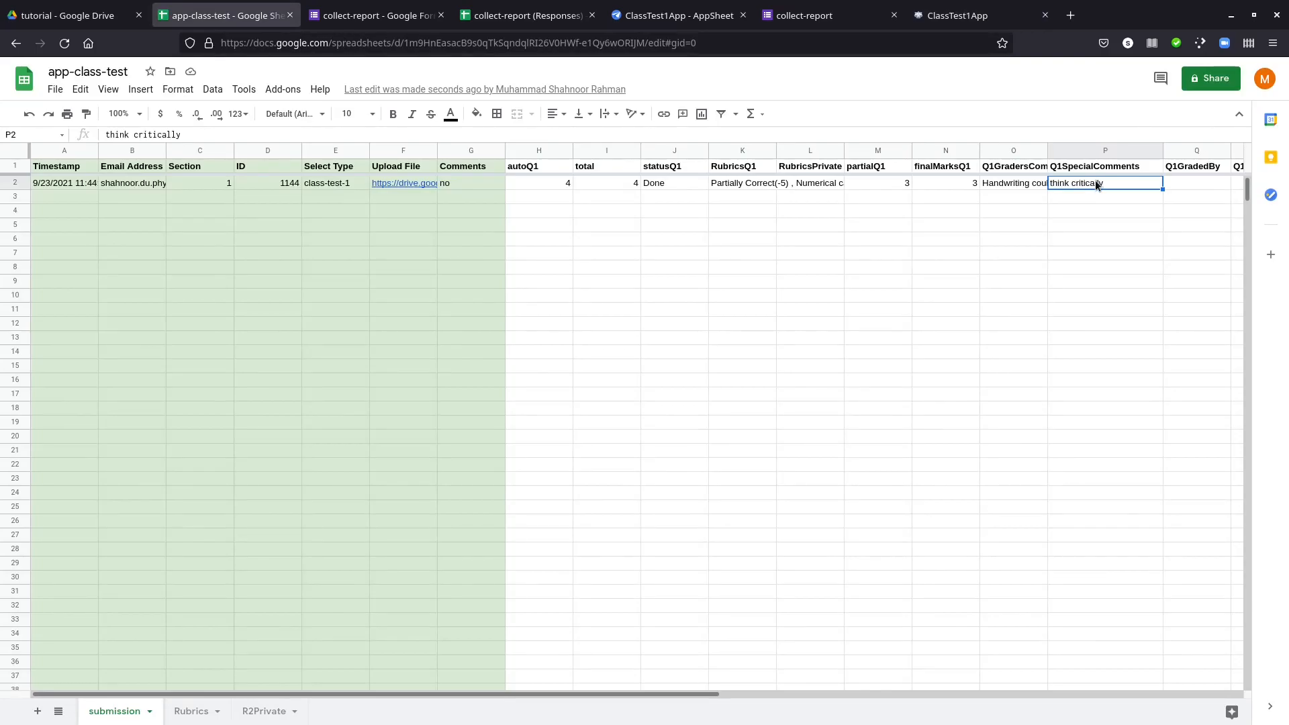
key(Right)
key(Left)
key(Right)
key(Right)
key(Right)
click(1053, 179)
key(Right)
key(Right)
key(Right)
click(1001, 182)
key(Right)
key(Right)
key(Left)
key(Left)
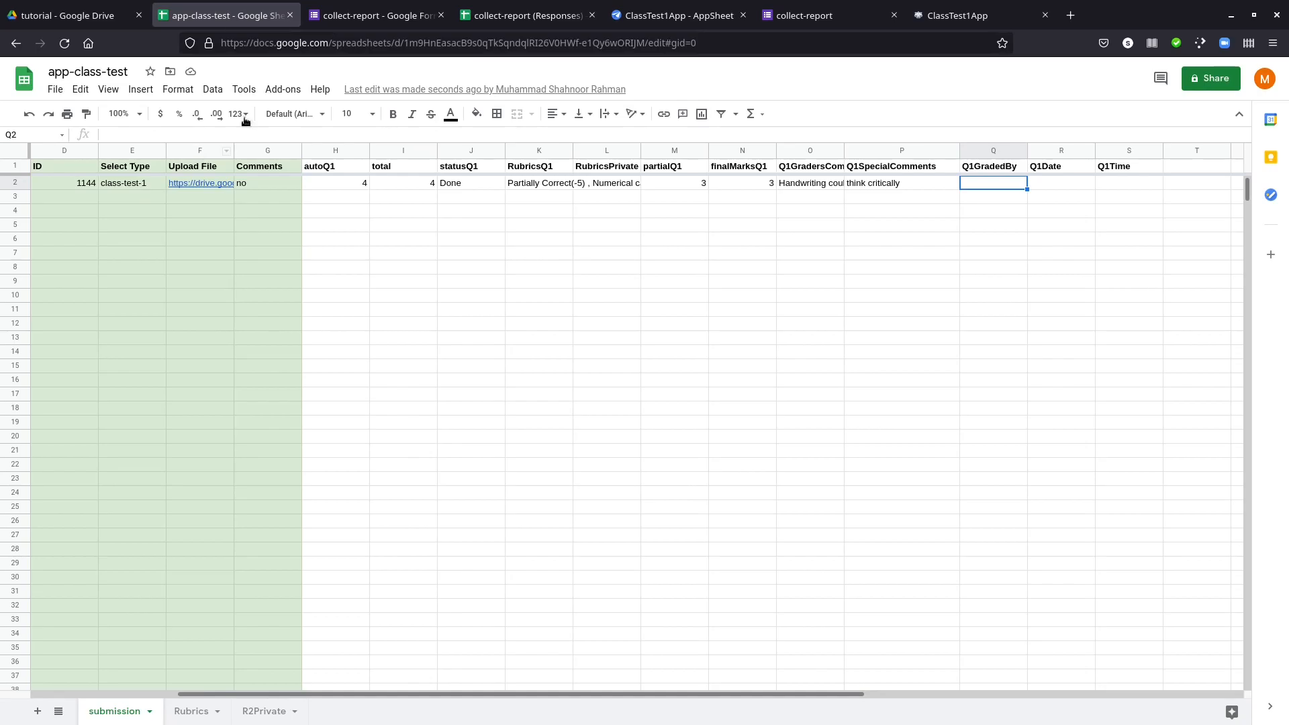
- In the AppSheet editor, set the app formula of the submission table's Q1GradedBy column to useremail()
click(659, 13)
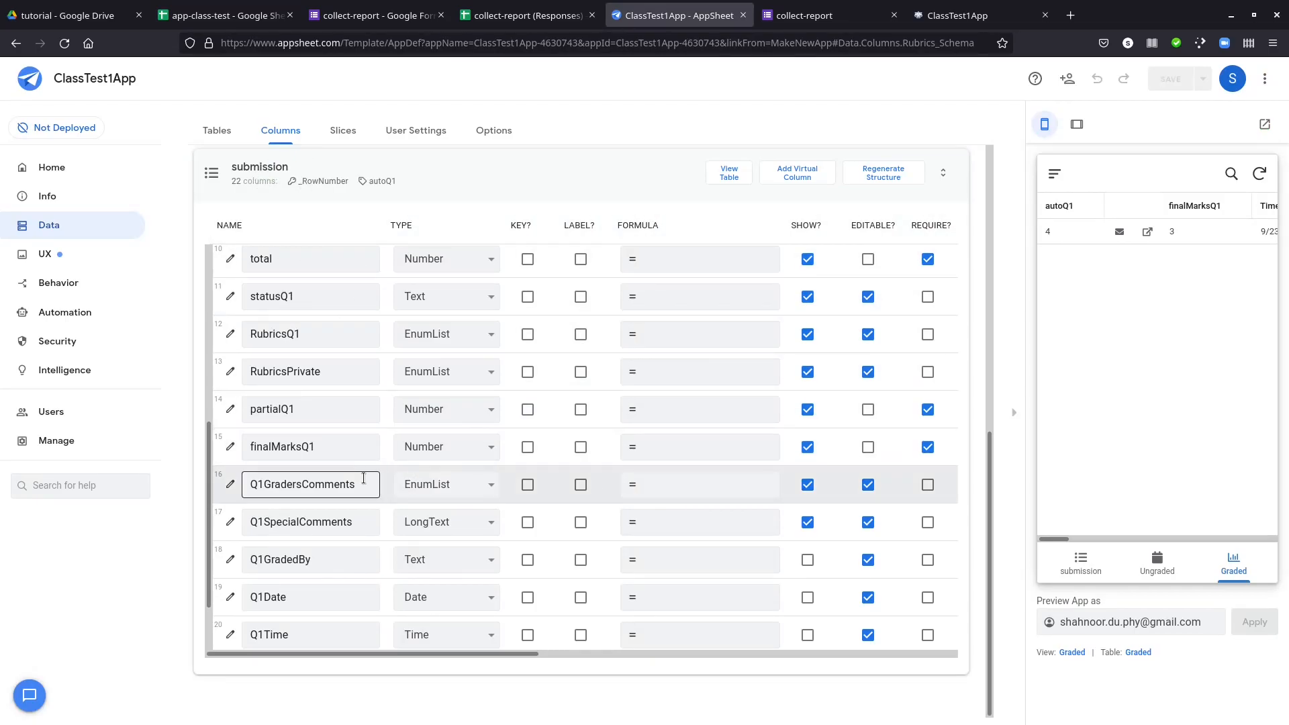
scroll(361, 477, down, 2)
click(687, 482)
text(useremail())
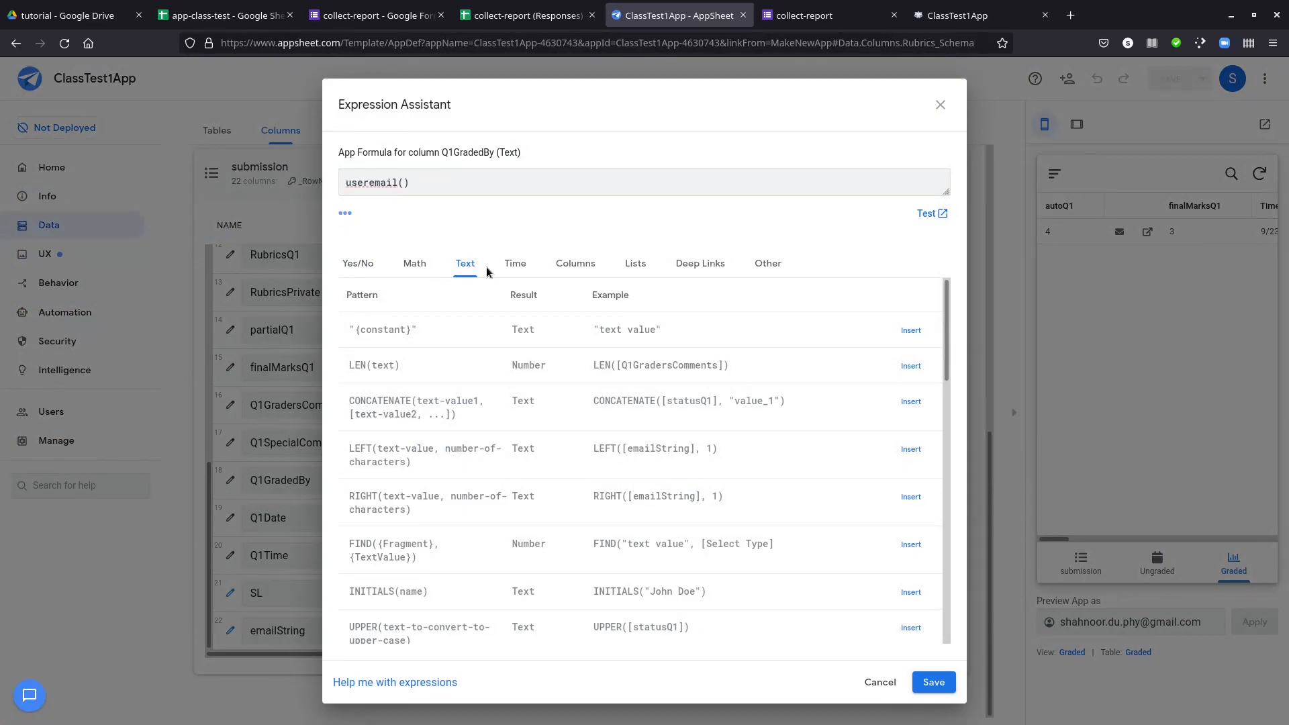
click(932, 682)
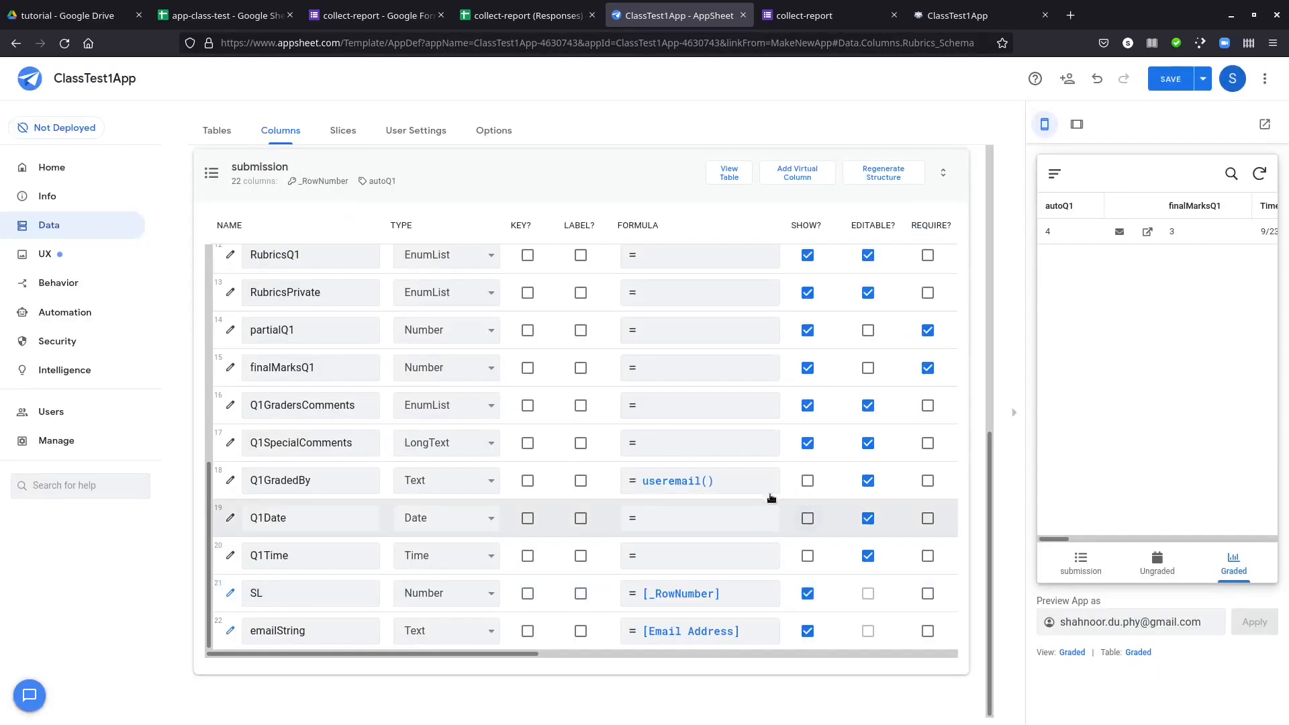
- Set the app formula of the Q1Date column to today()
click(731, 516)
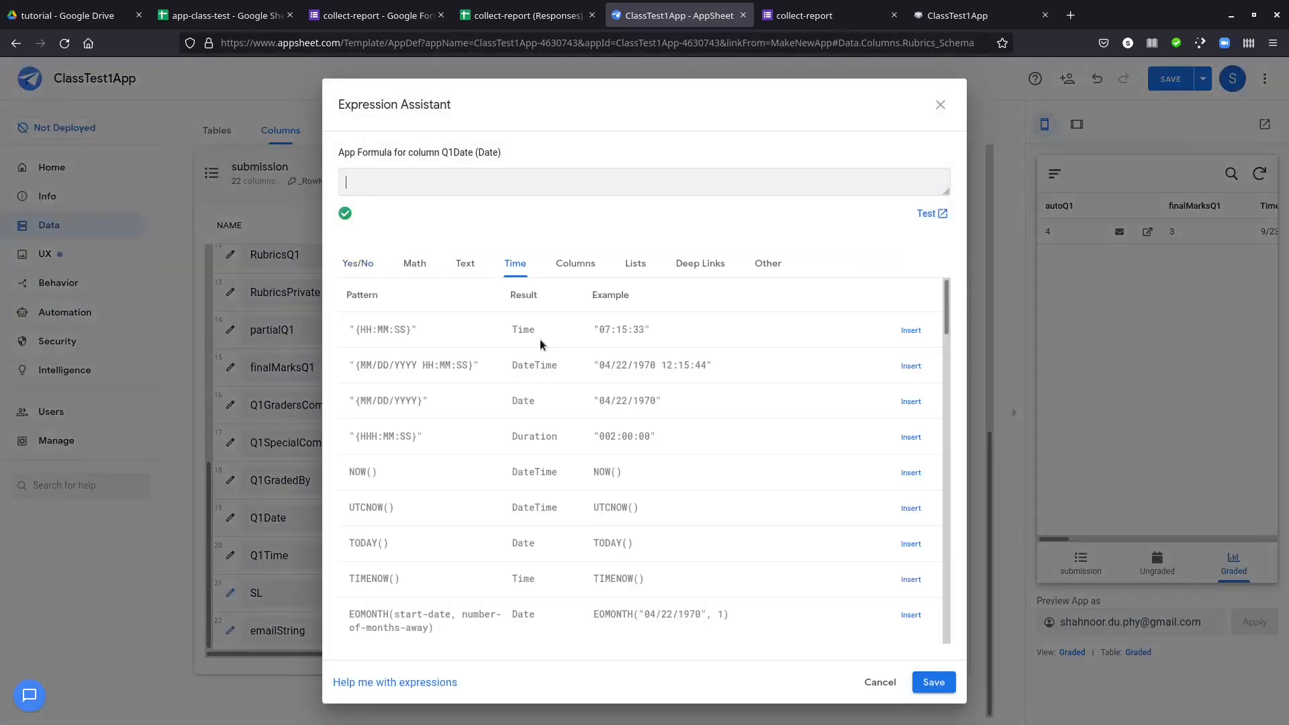
text(to)
click(933, 683)
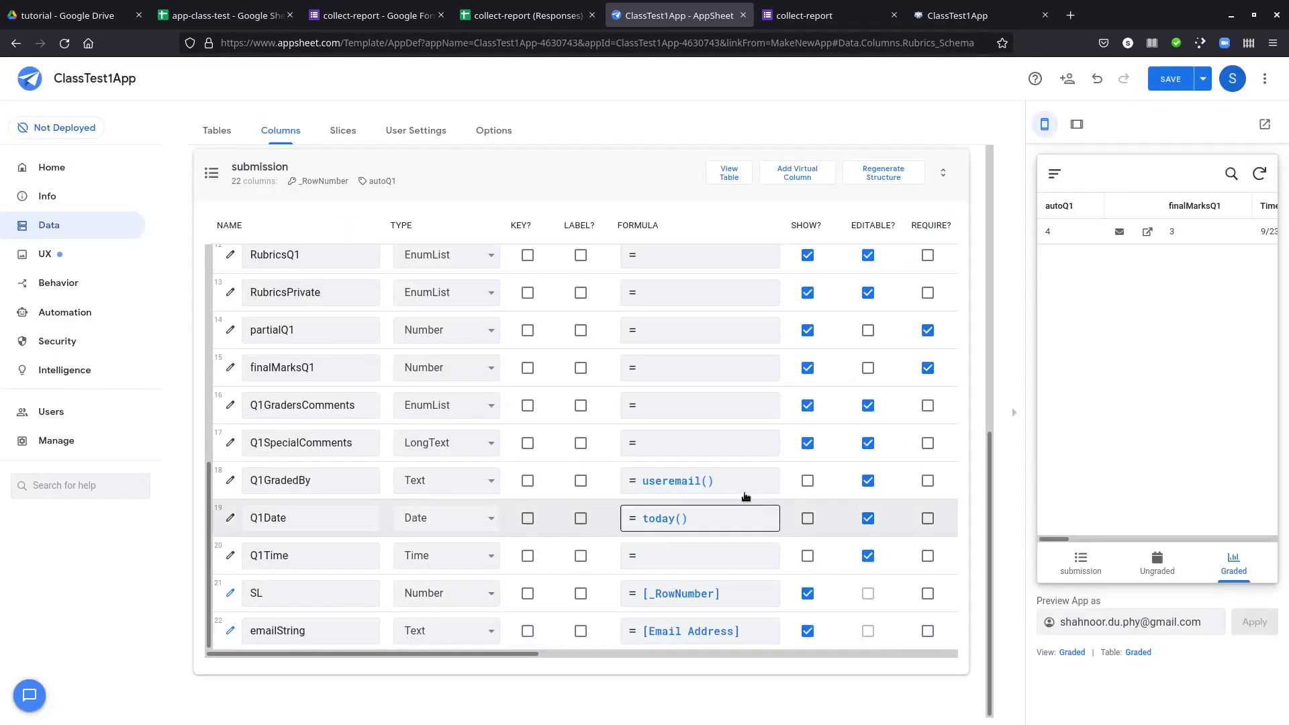
- Set the app formula of the Q1Time column to now() and save the app
click(666, 566)
text(now()
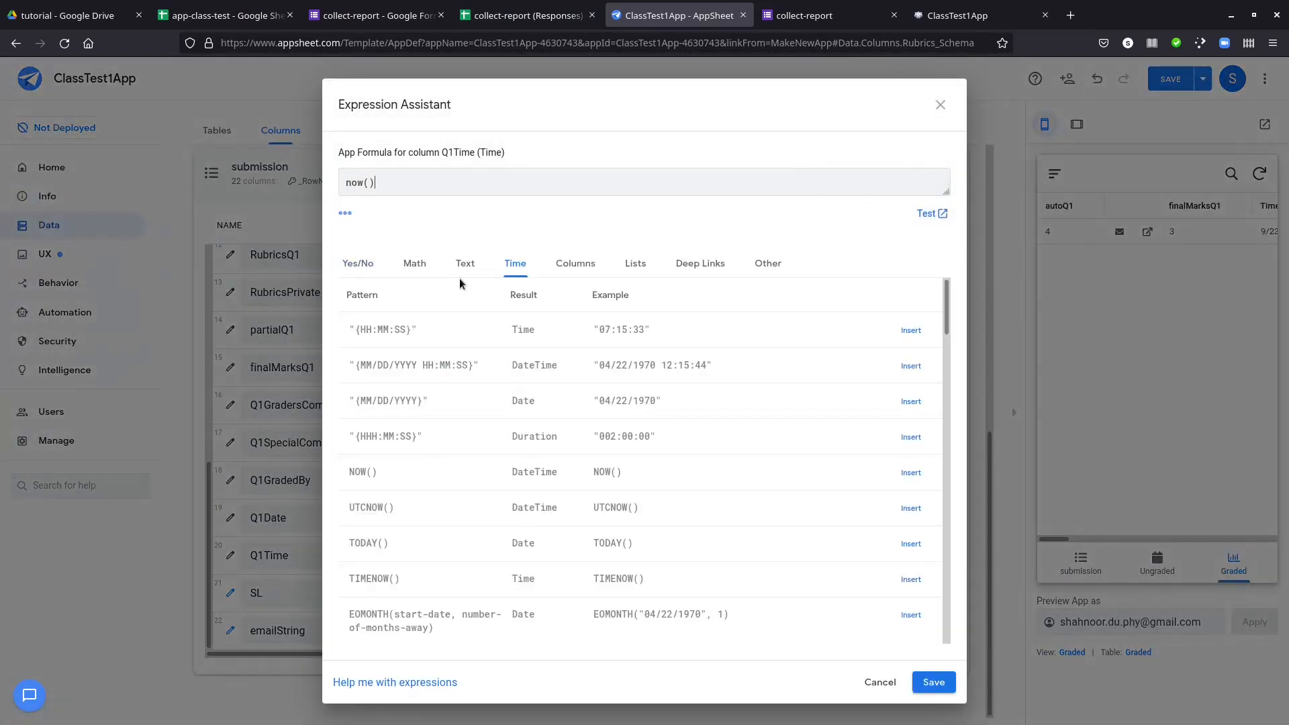
click(933, 682)
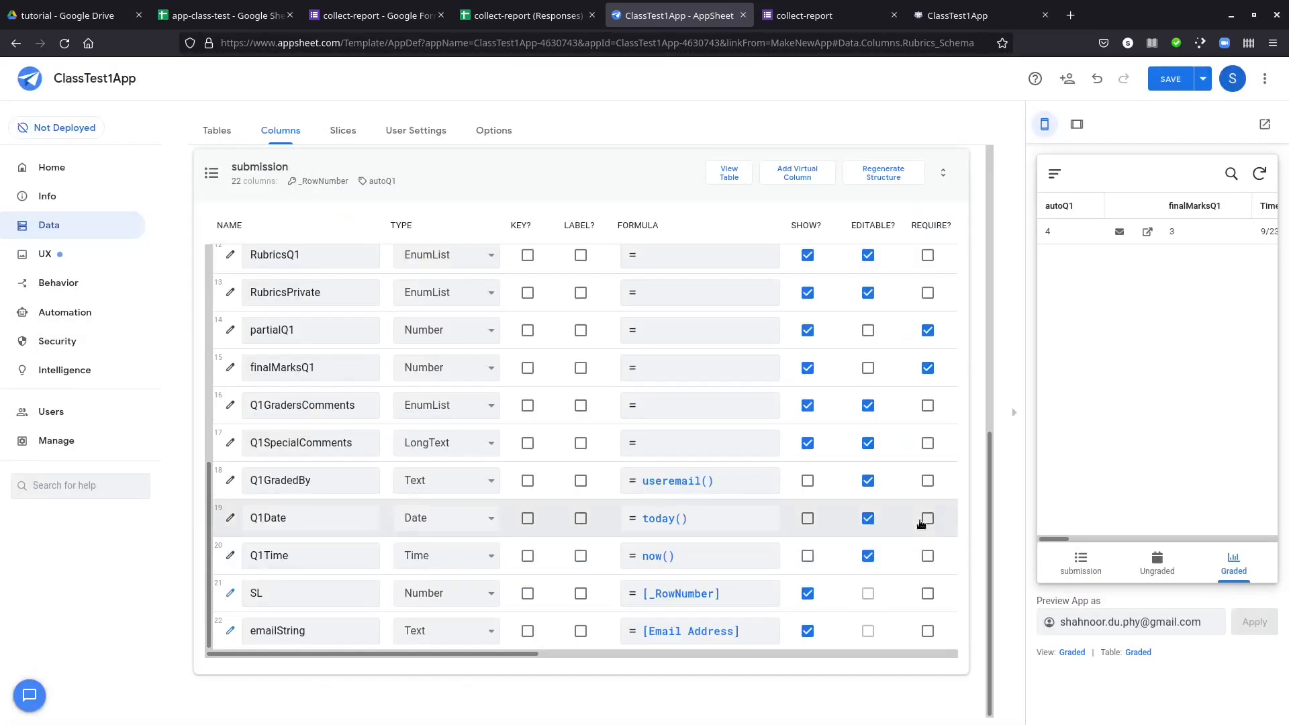
click(1171, 79)
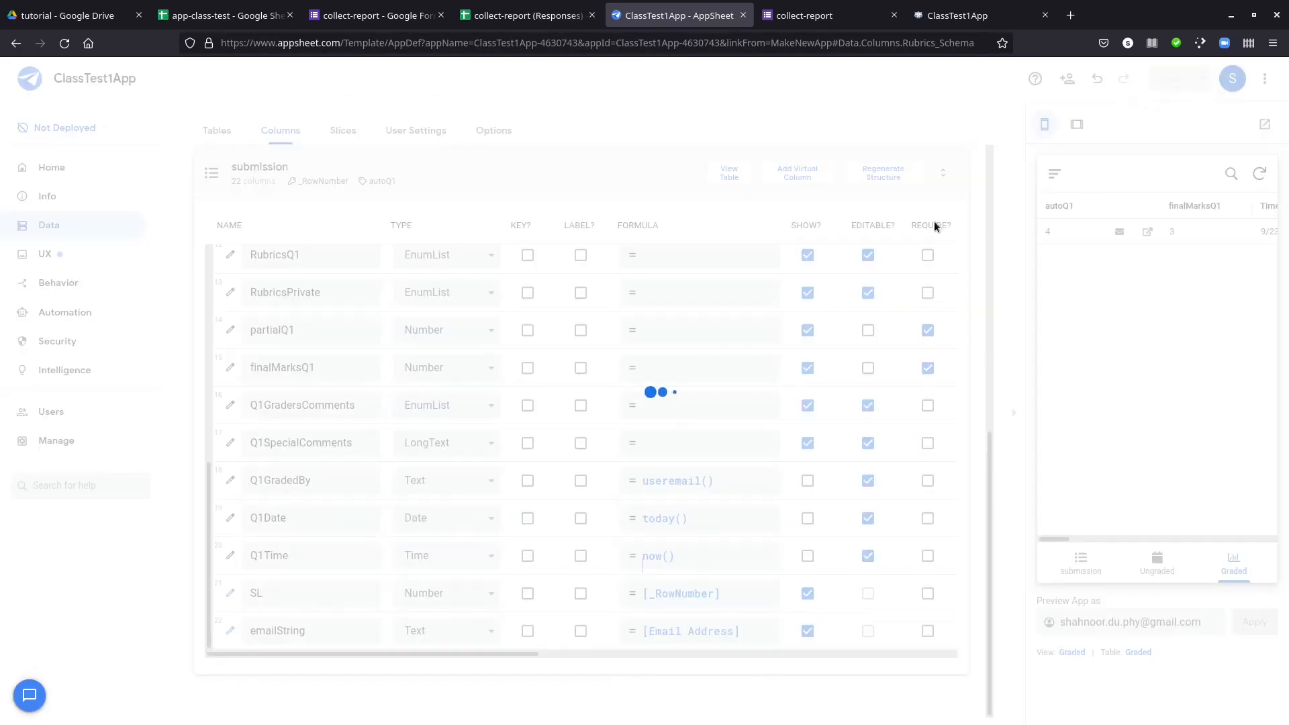
- In the running ClassTest1App, deselect Partially Correct(-5) and Numerical calculation mistake(-2) in the graded submission's RubricsQ1 and save it
click(952, 17)
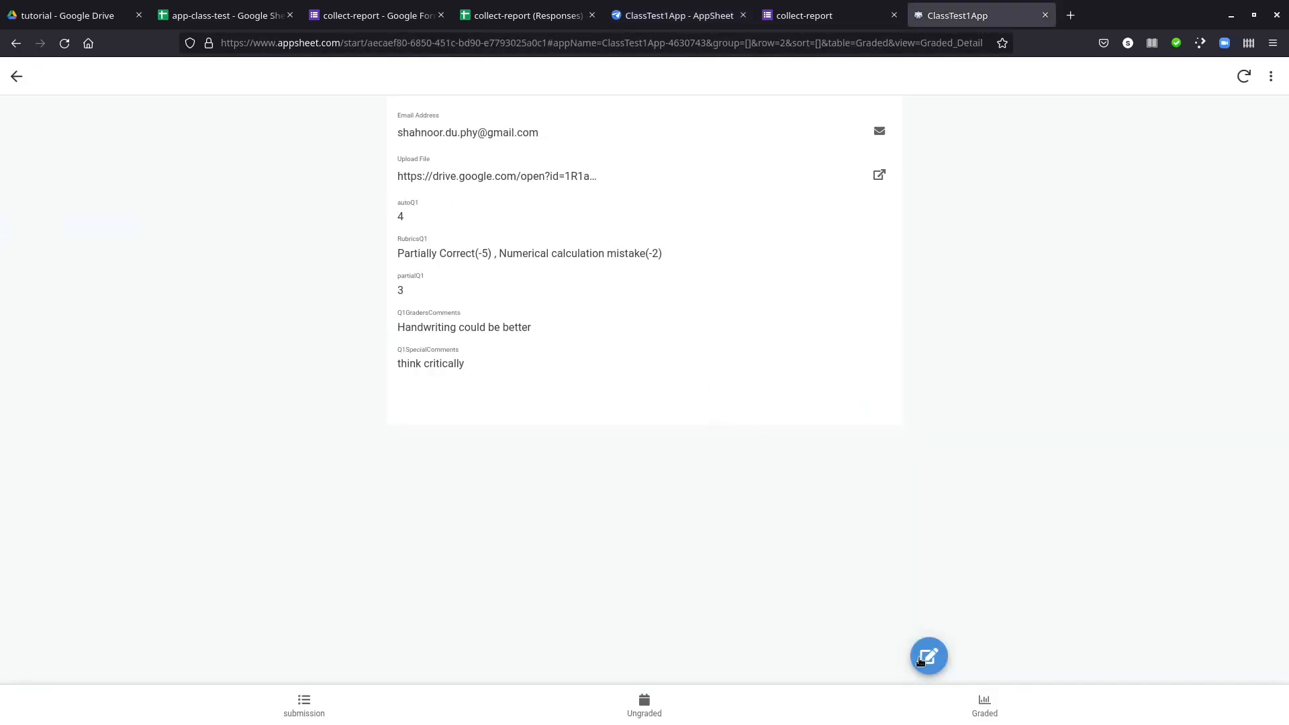
click(928, 656)
click(735, 172)
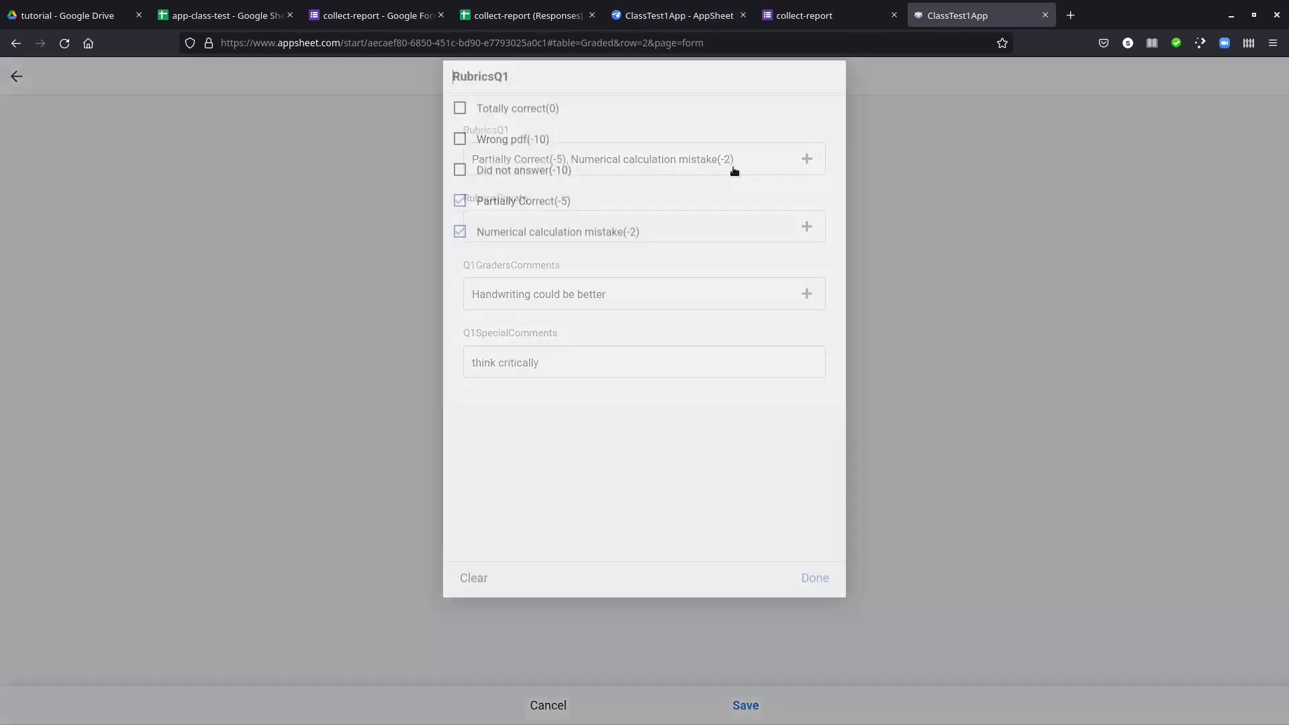
click(535, 217)
click(551, 248)
click(826, 593)
click(660, 298)
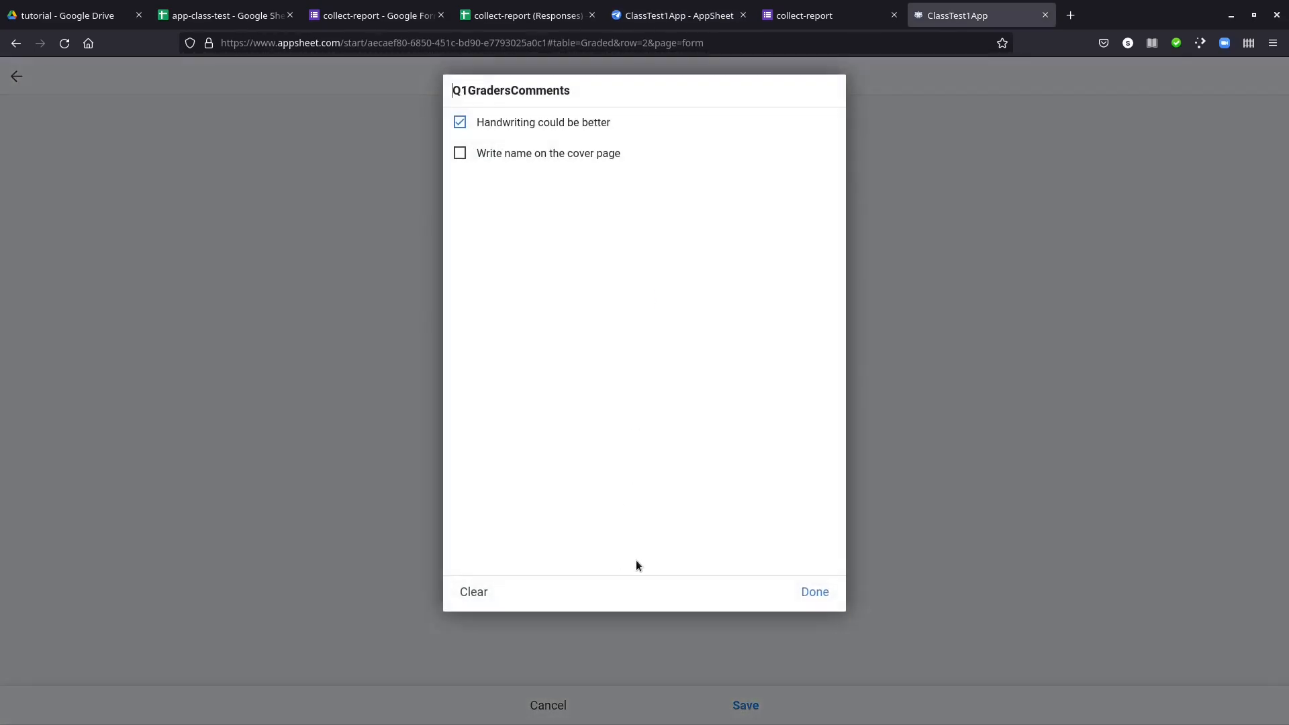
click(823, 595)
click(746, 706)
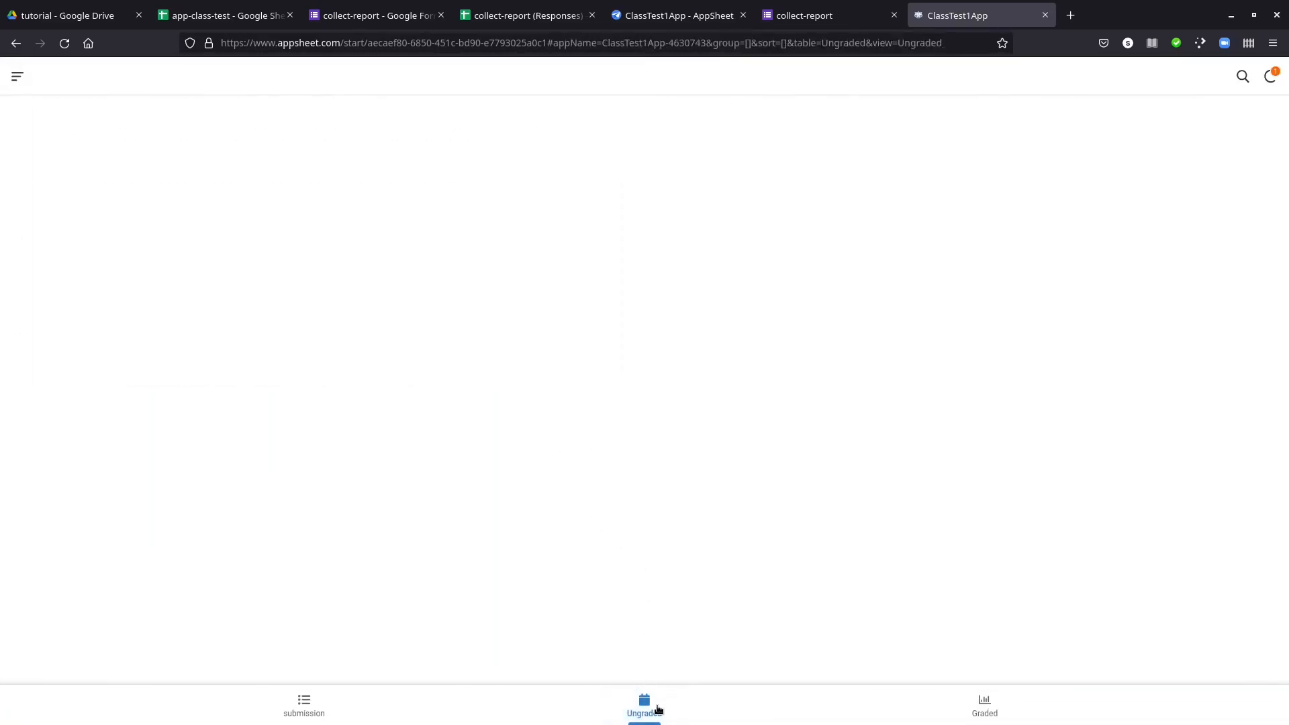
- Sync the app and open the submission in the Ungraded view for editing
click(1271, 78)
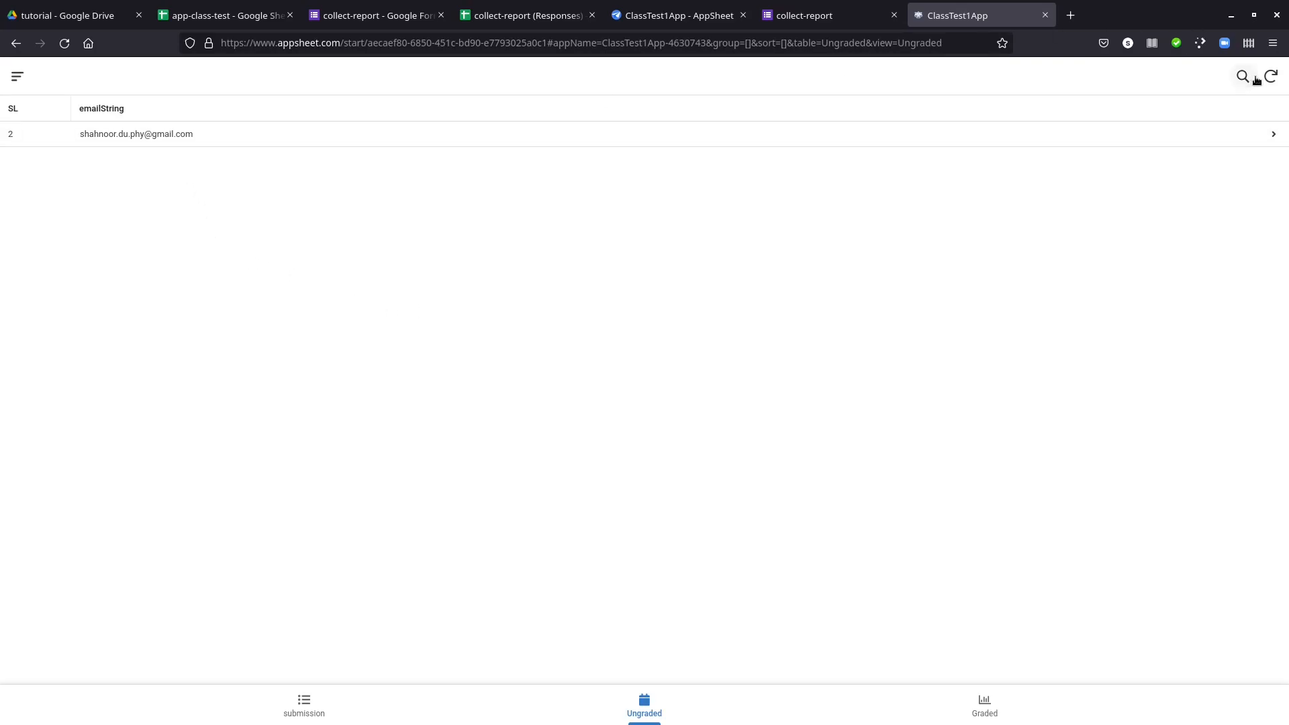
click(137, 138)
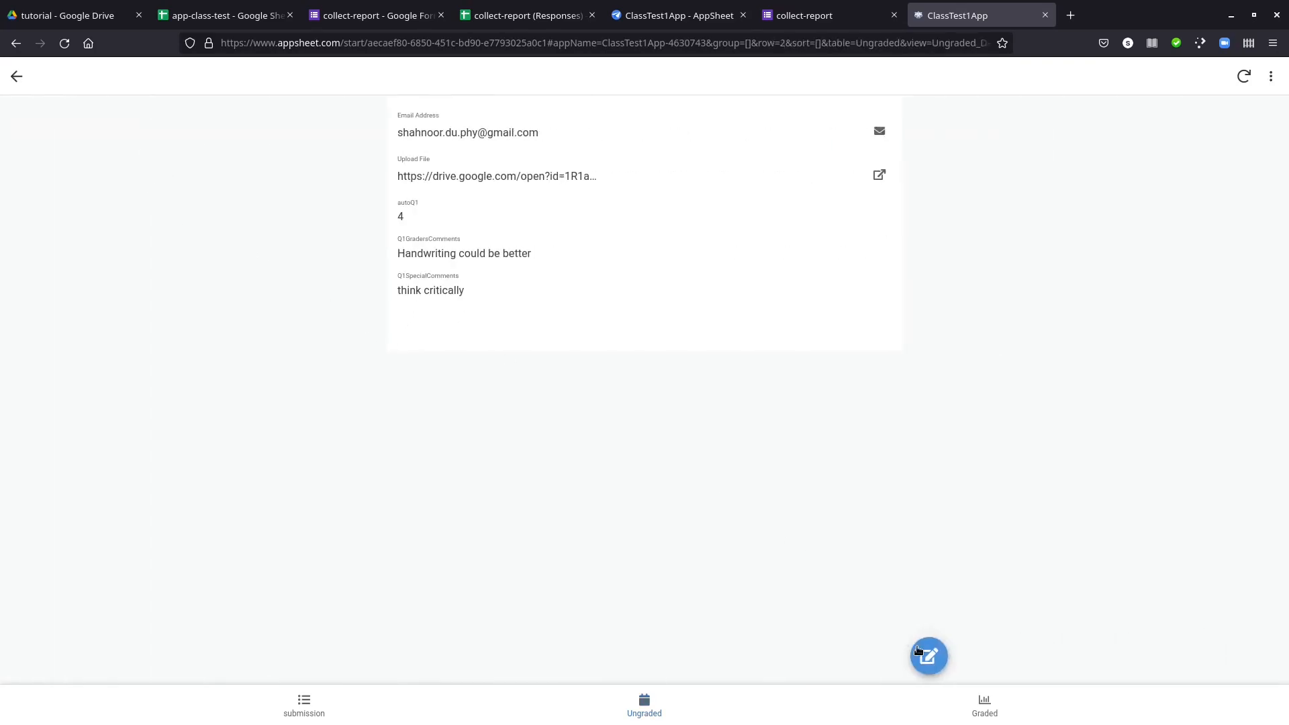
click(927, 656)
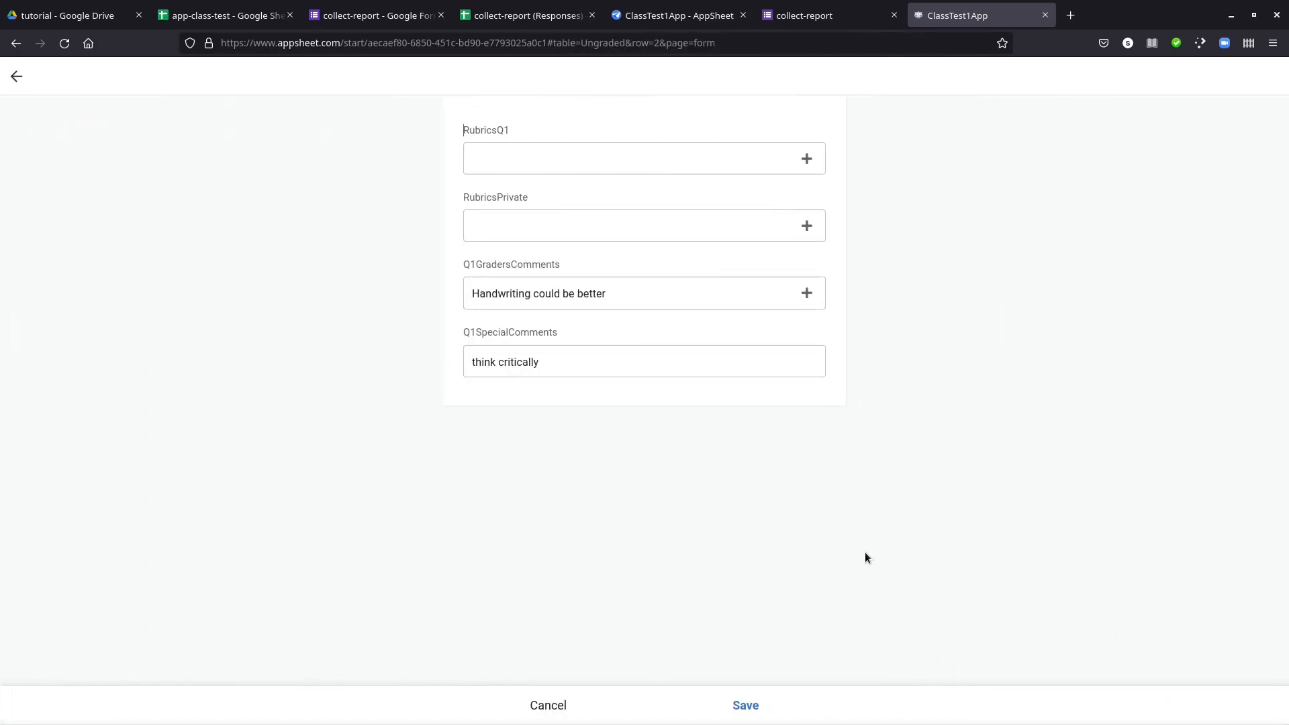
- Grade the submission by selecting Partially Correct(-5) for RubricsQ1 and save it
click(618, 159)
click(528, 215)
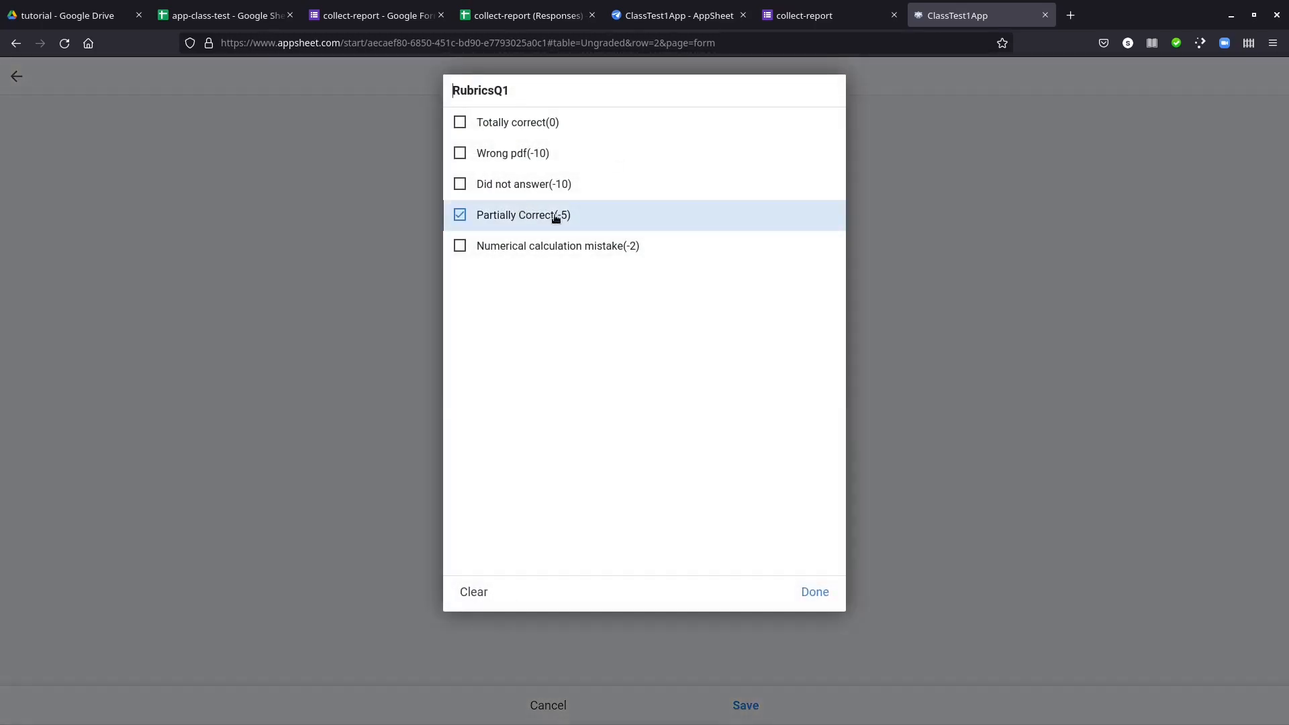
click(810, 594)
click(745, 705)
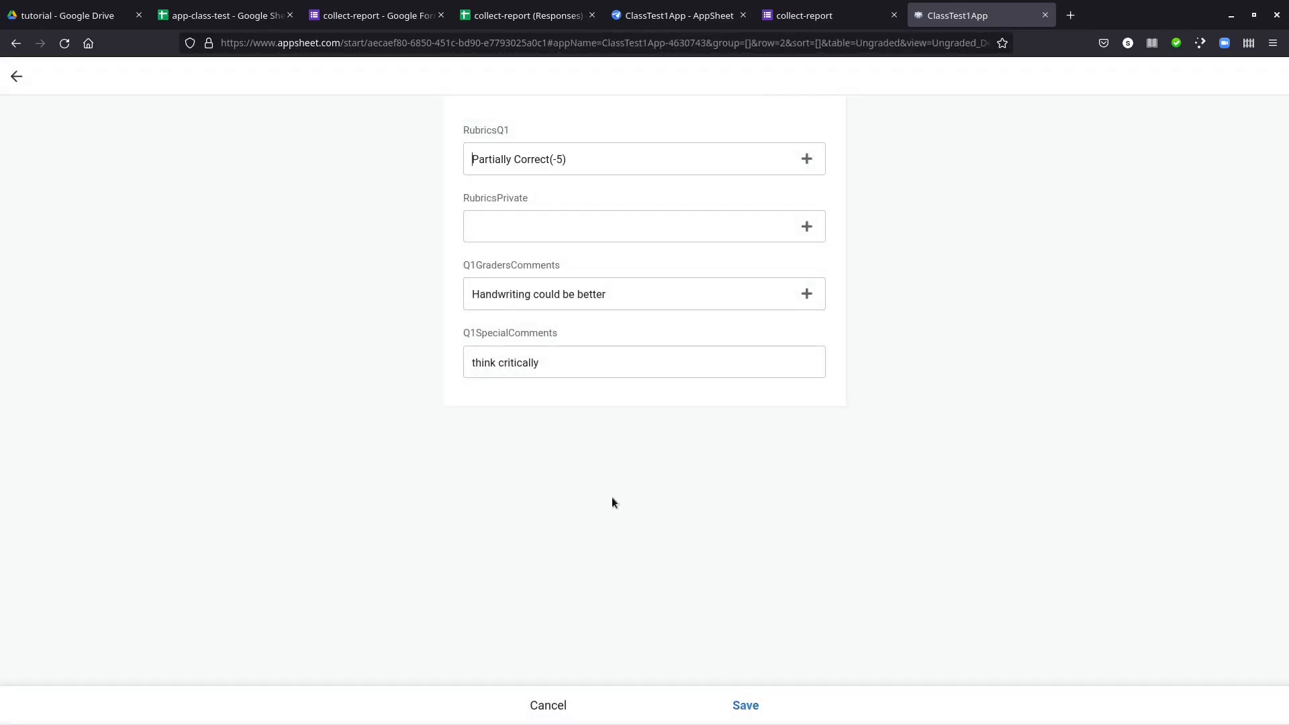
- Check whether the Q1GradedBy, Q1Date and Q1Time cells of row 2 are filled in the app-class-test submission sheet
click(202, 13)
click(1045, 183)
click(1111, 184)
click(999, 180)
click(1062, 183)
click(1101, 186)
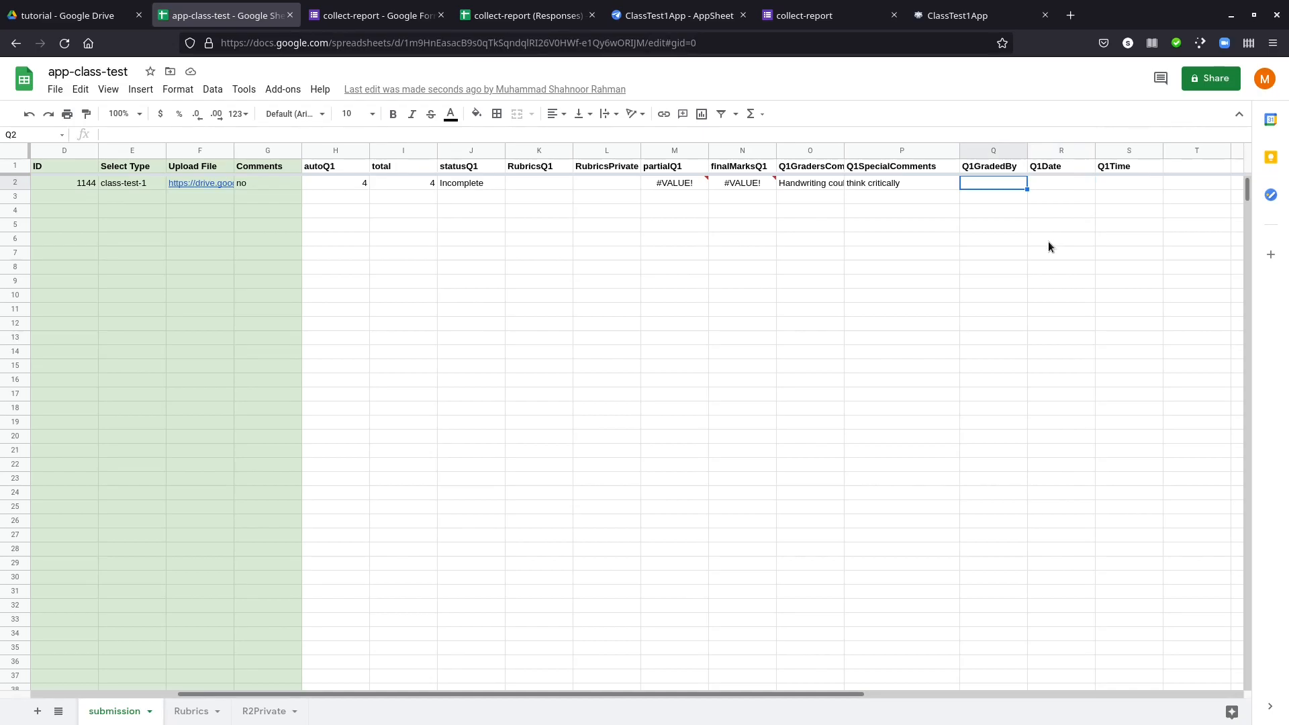
key(Right)
key(Right)
key(Left)
key(Left)
key(Right)
key(Left)
key(Right)
key(Right)
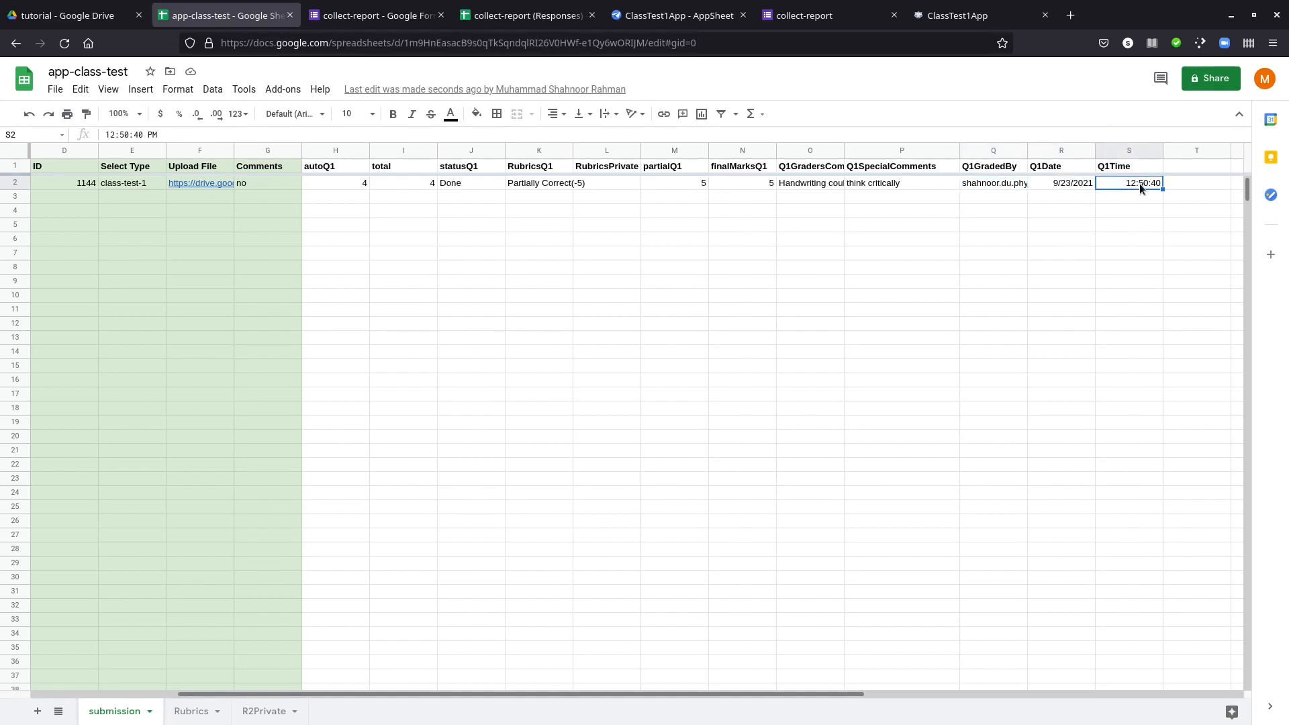
- Review the Q1GradedBy entry in row 2 of the submission sheet and the first DescQ1 rubric in the Rubrics sheet
key(Left)
key(Left)
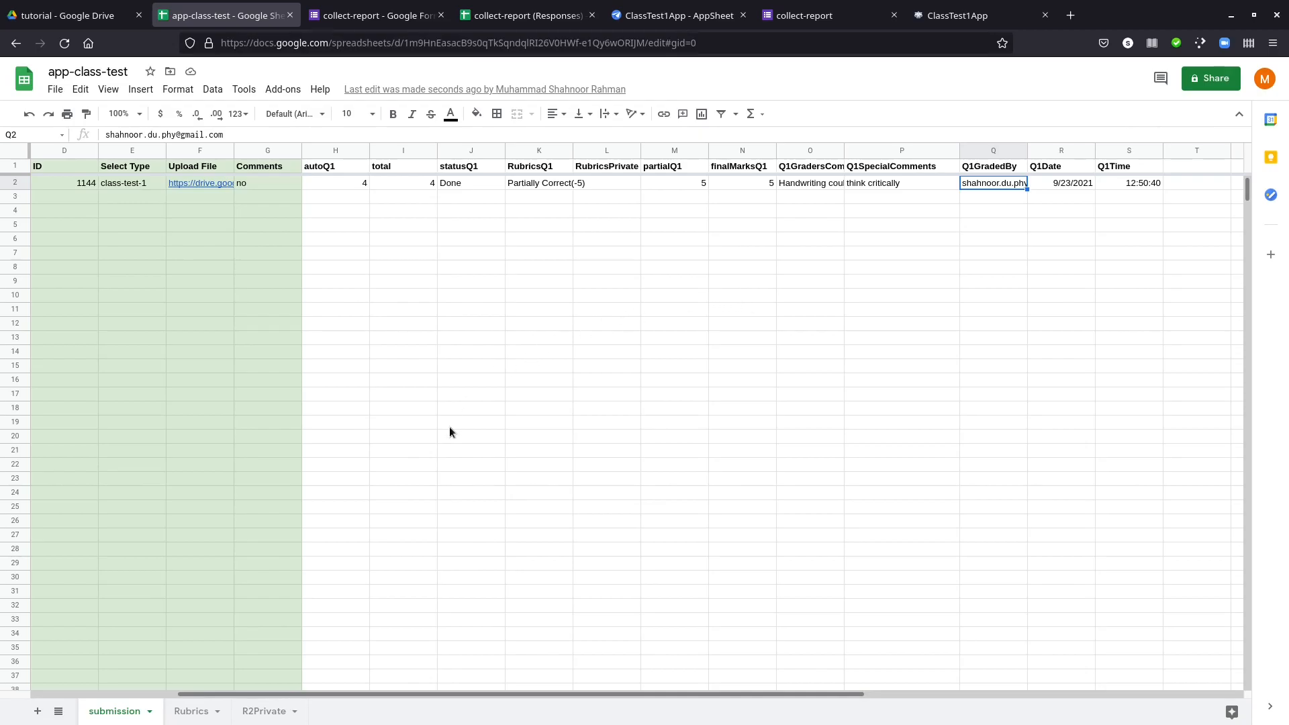
click(197, 711)
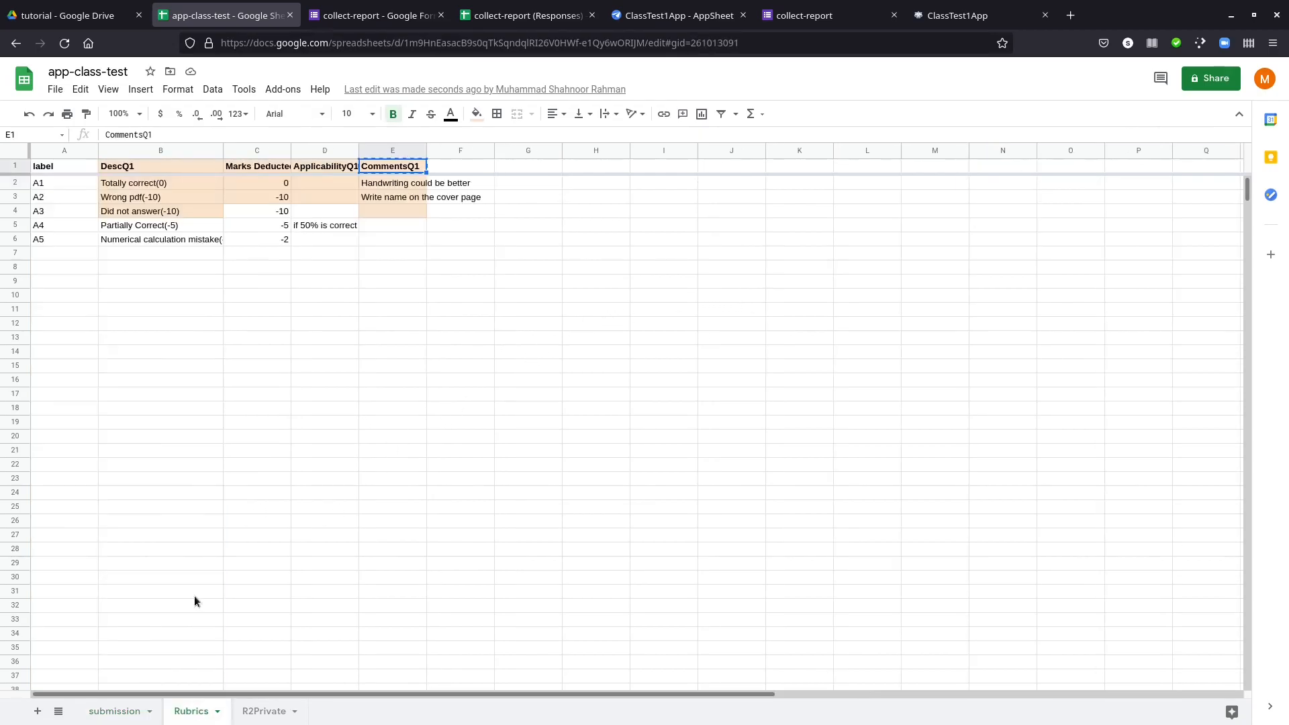
click(180, 186)
double_click(179, 182)
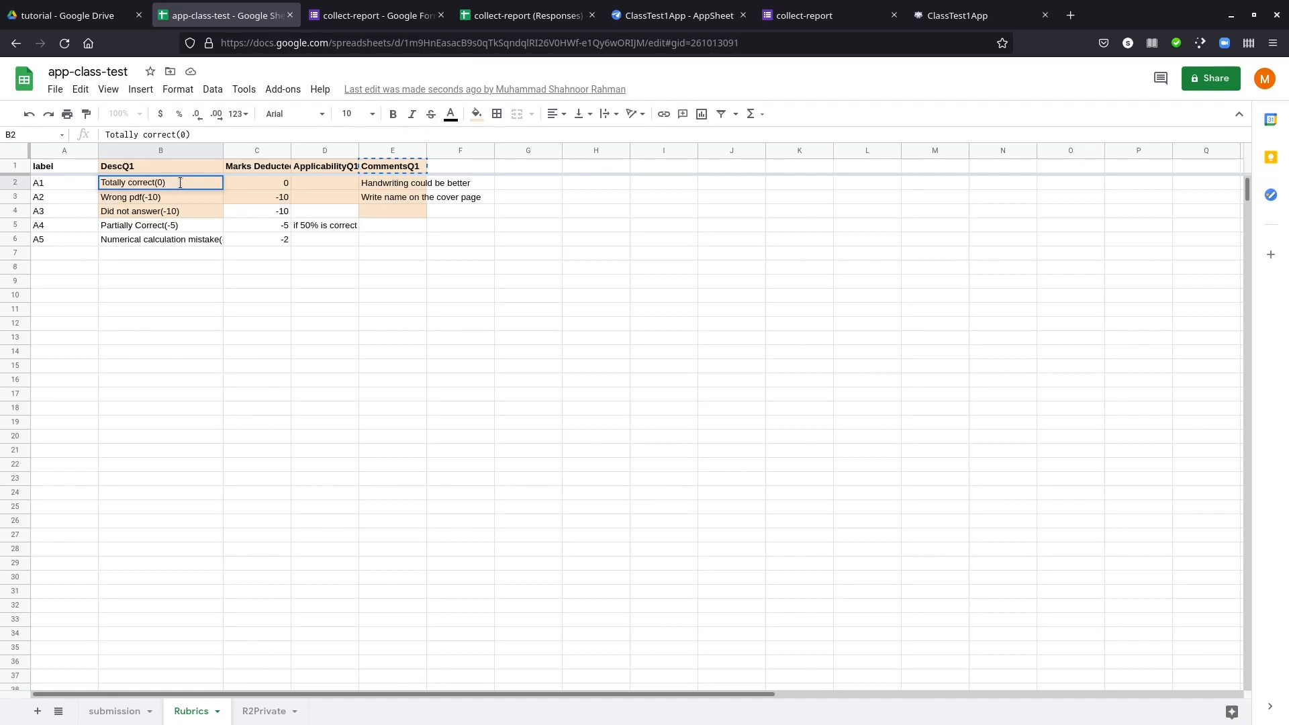
- Examine the partialQ1 formula in row 2 of the submission sheet and compare it with the Rubrics sheet it looks up
click(116, 711)
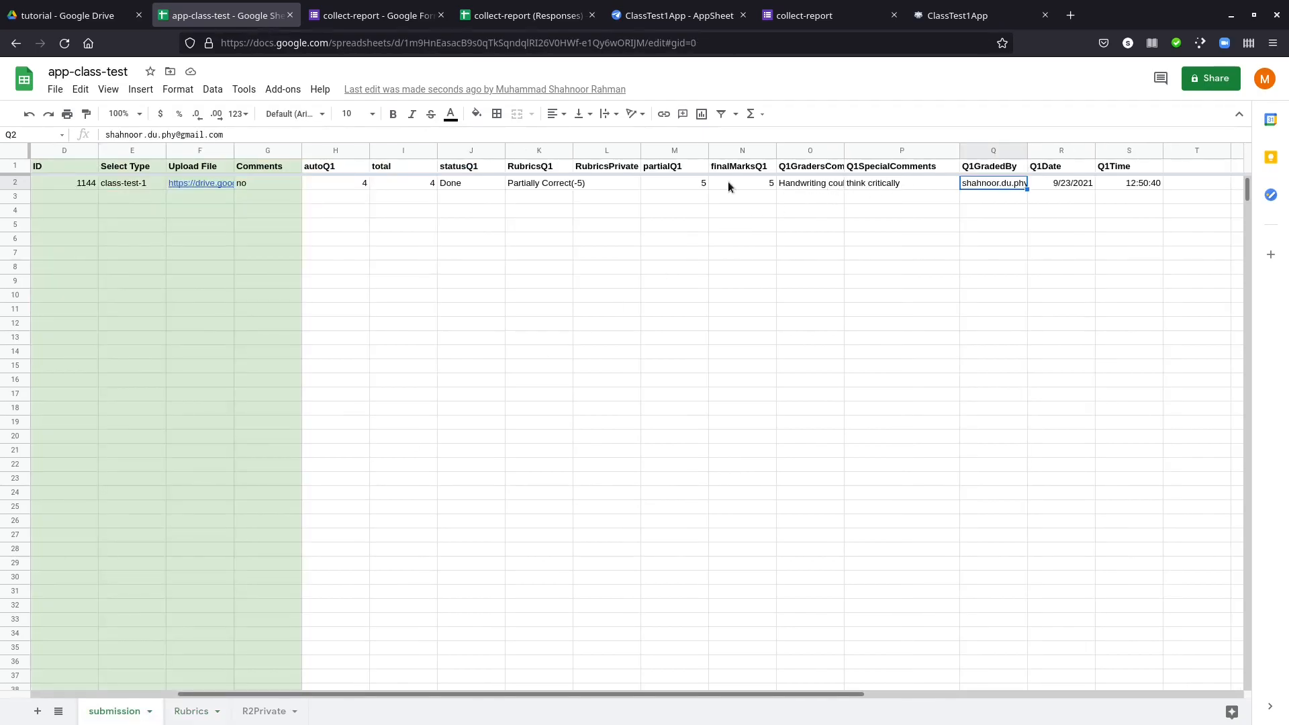
click(662, 180)
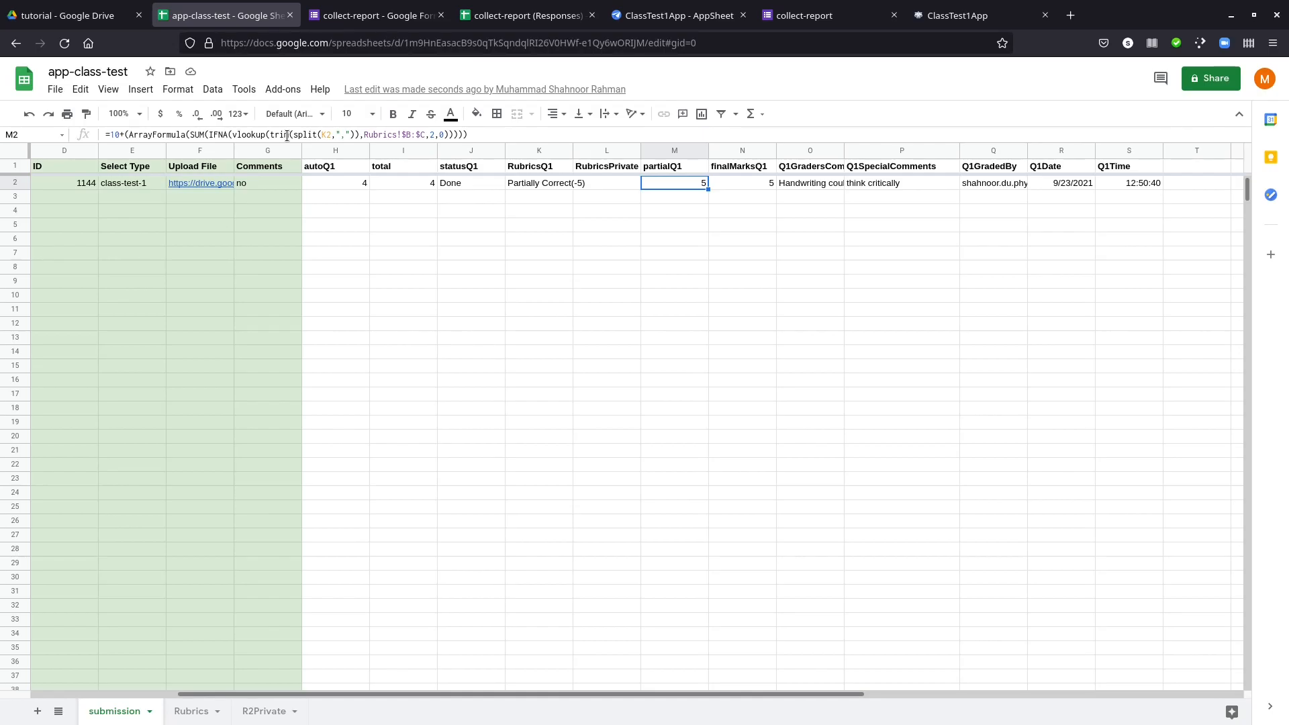
click(191, 711)
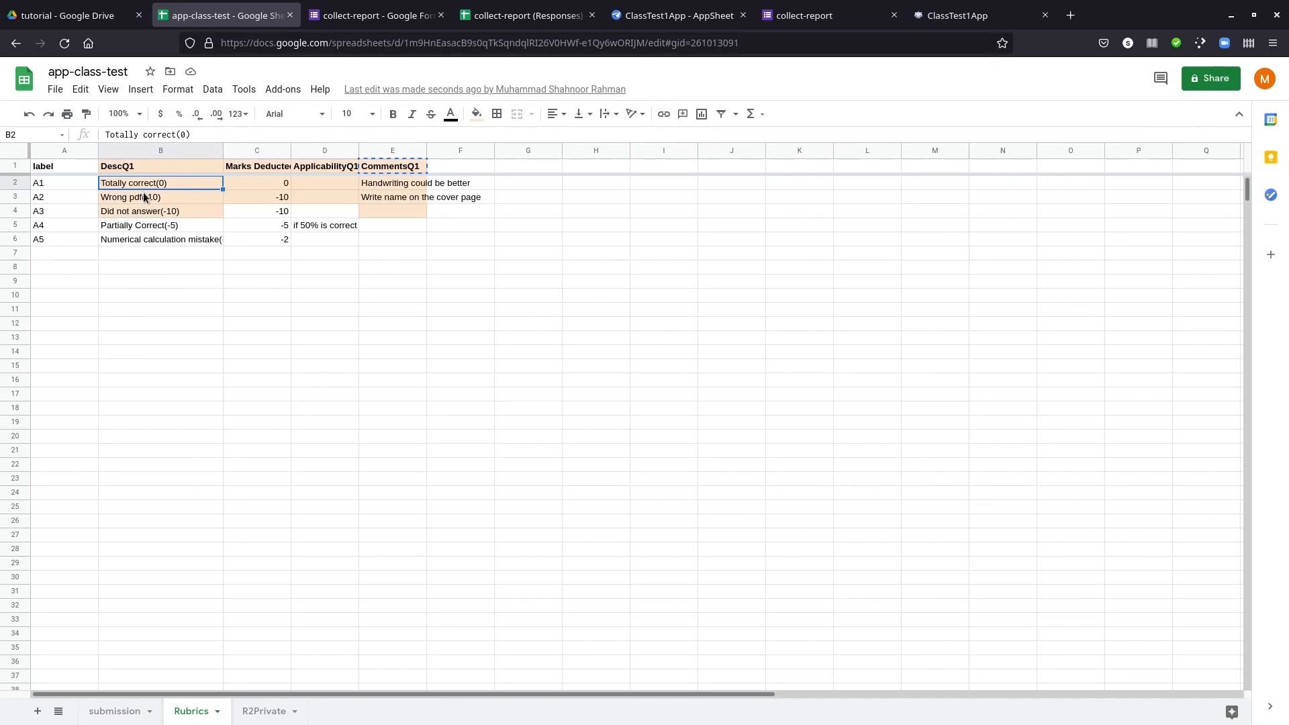
click(137, 710)
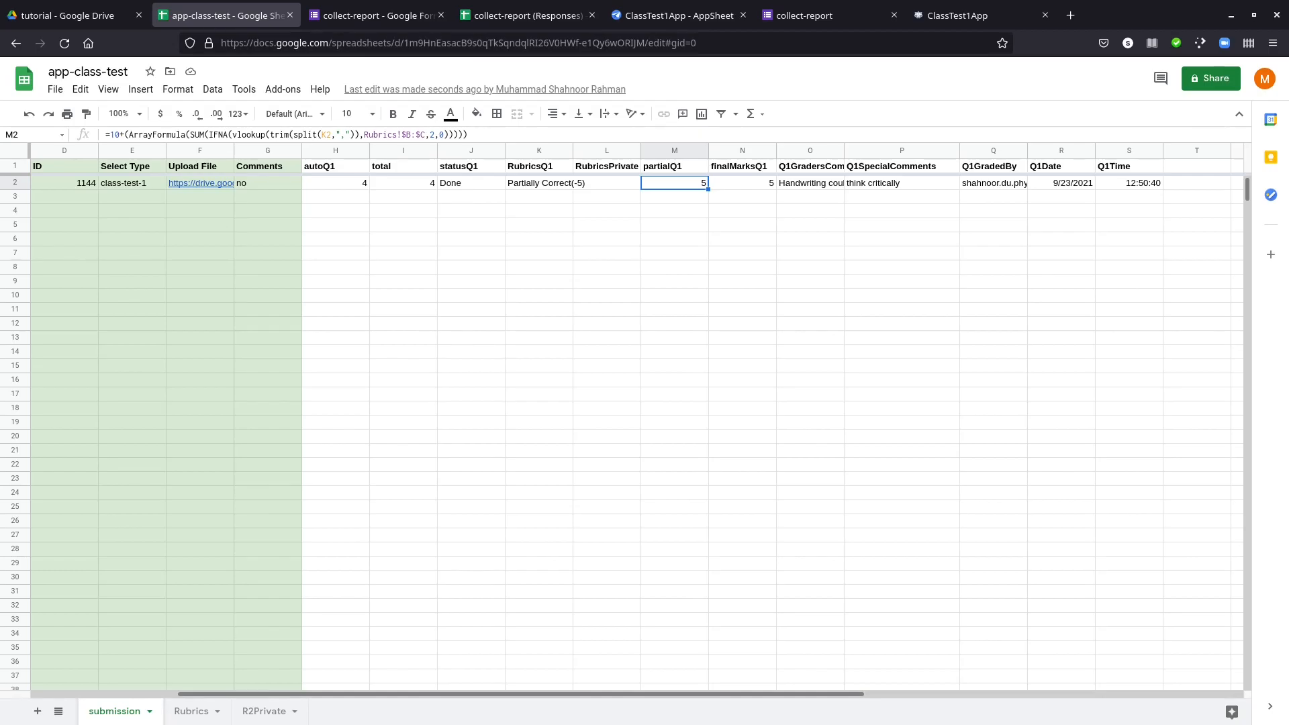
- Switch to the ClassTest1App editor in AppSheet and review the column settings of the Rubrics table
click(655, 10)
click(84, 286)
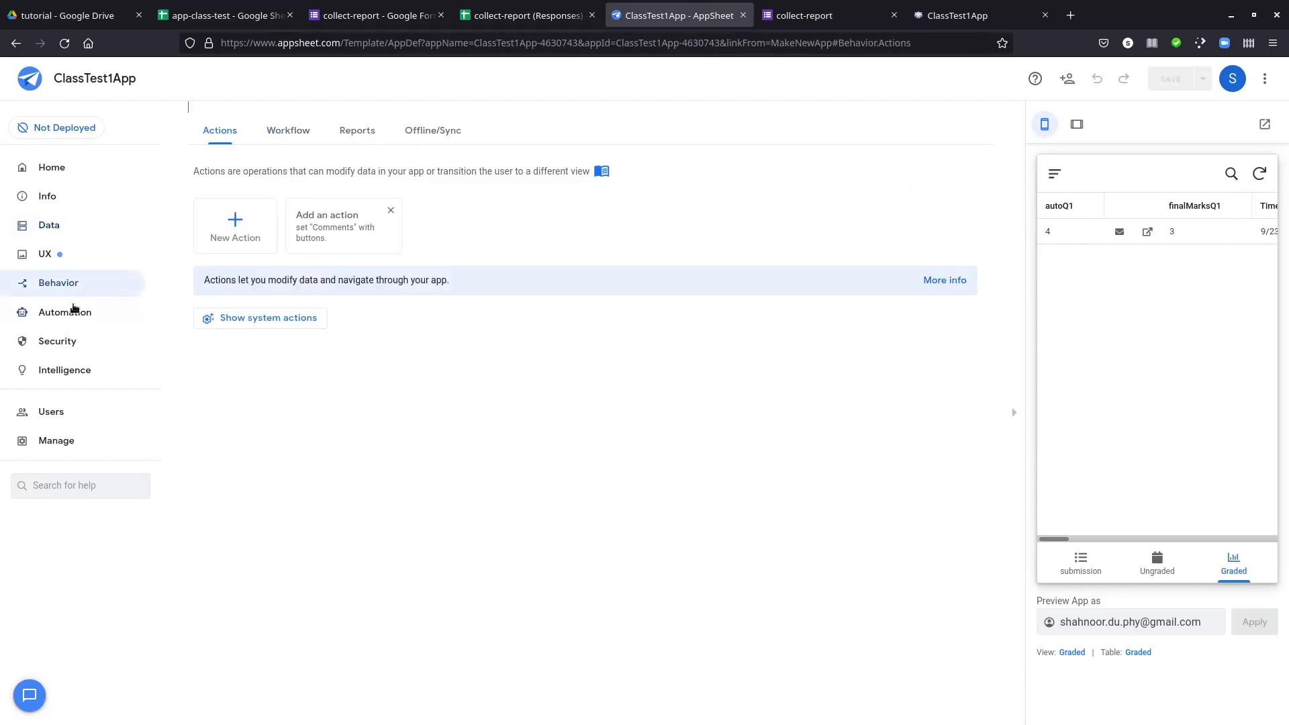
click(67, 313)
click(58, 227)
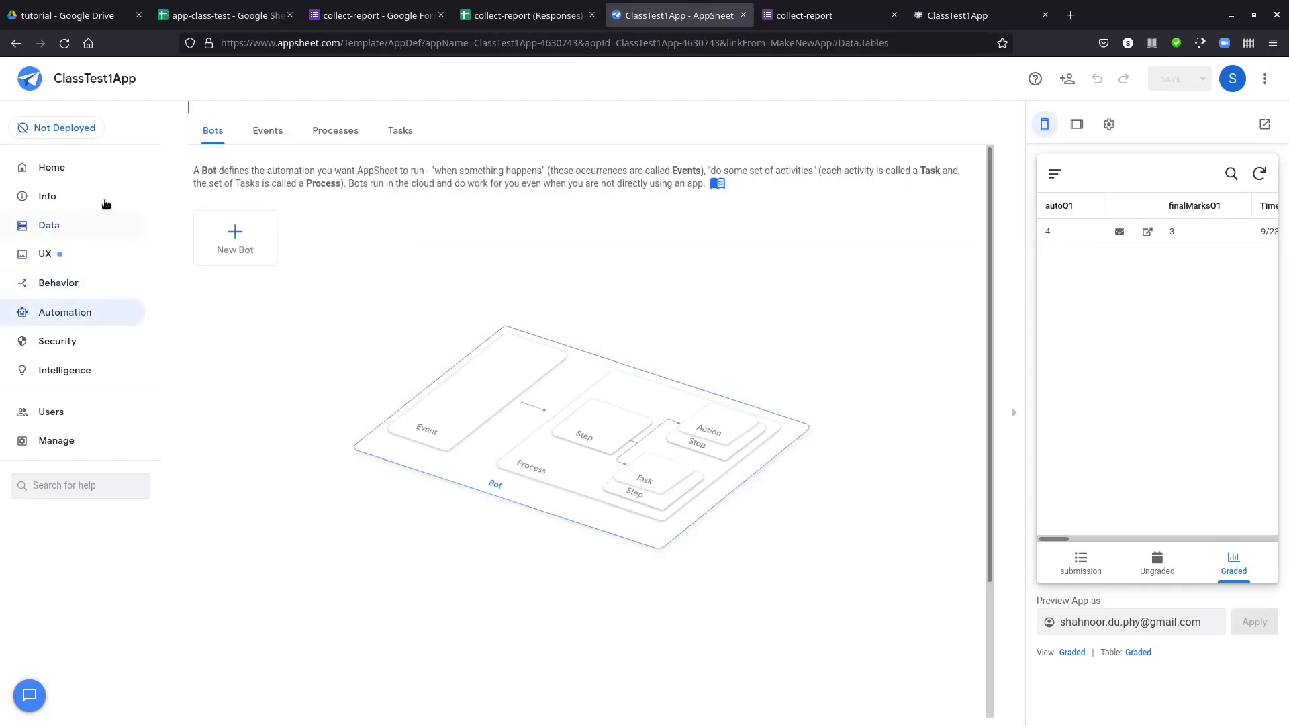
click(270, 130)
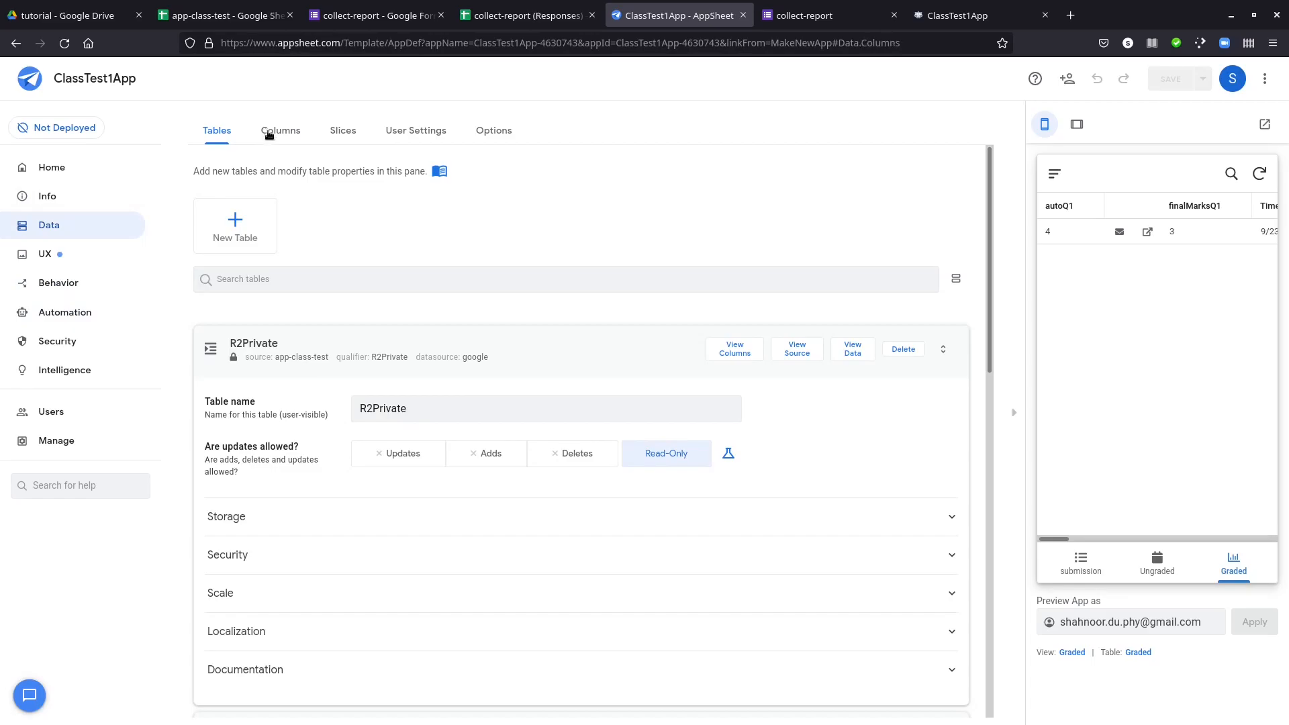
drag(376, 658, 840, 647)
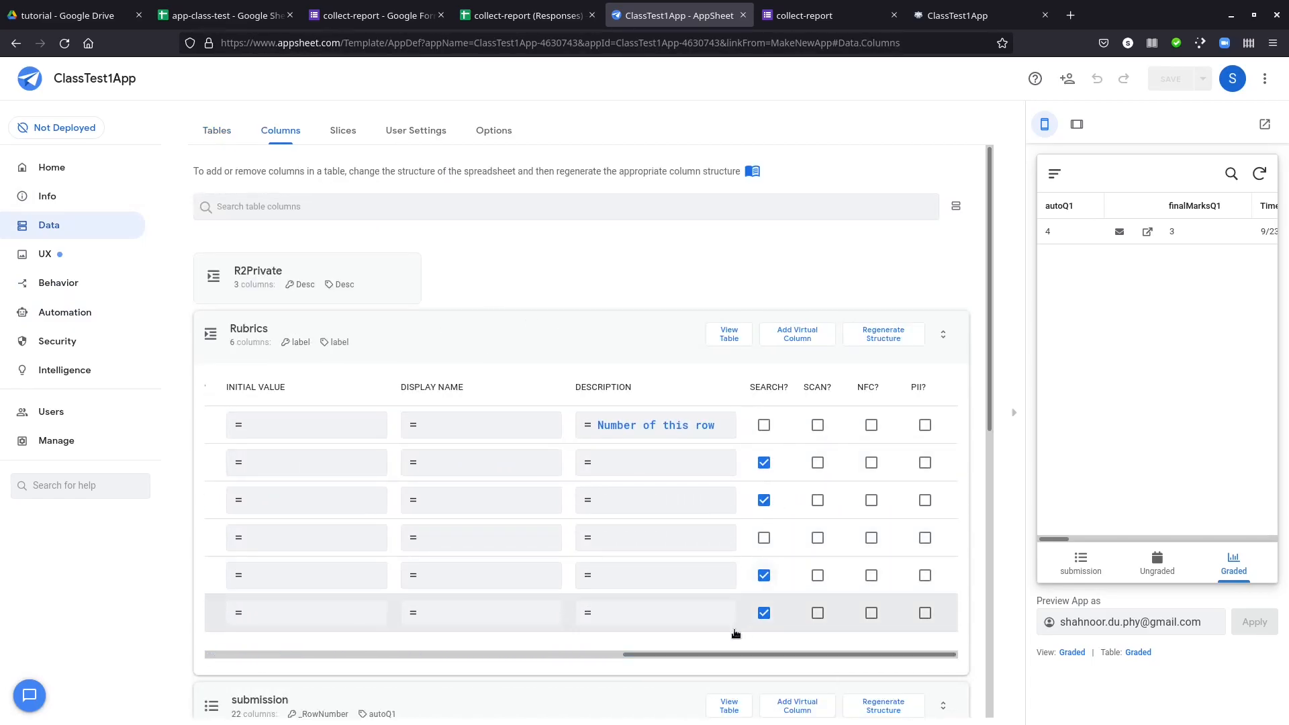
drag(715, 653, 117, 654)
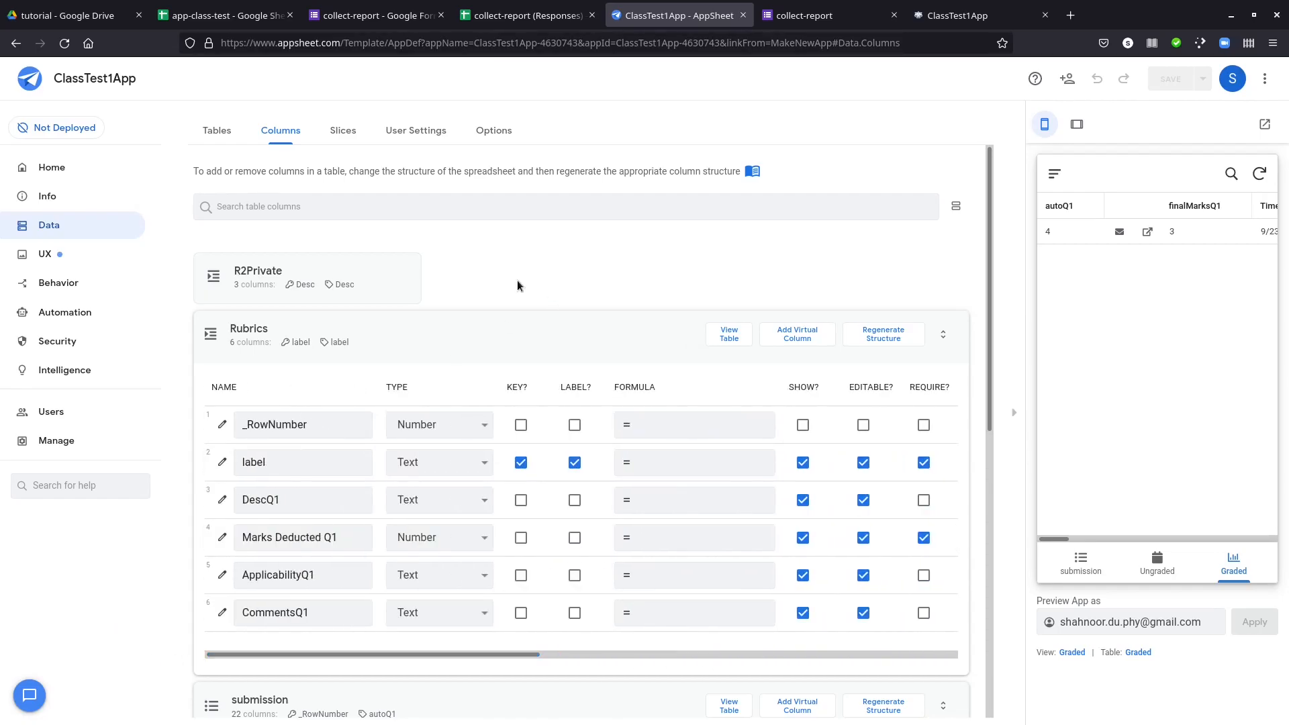